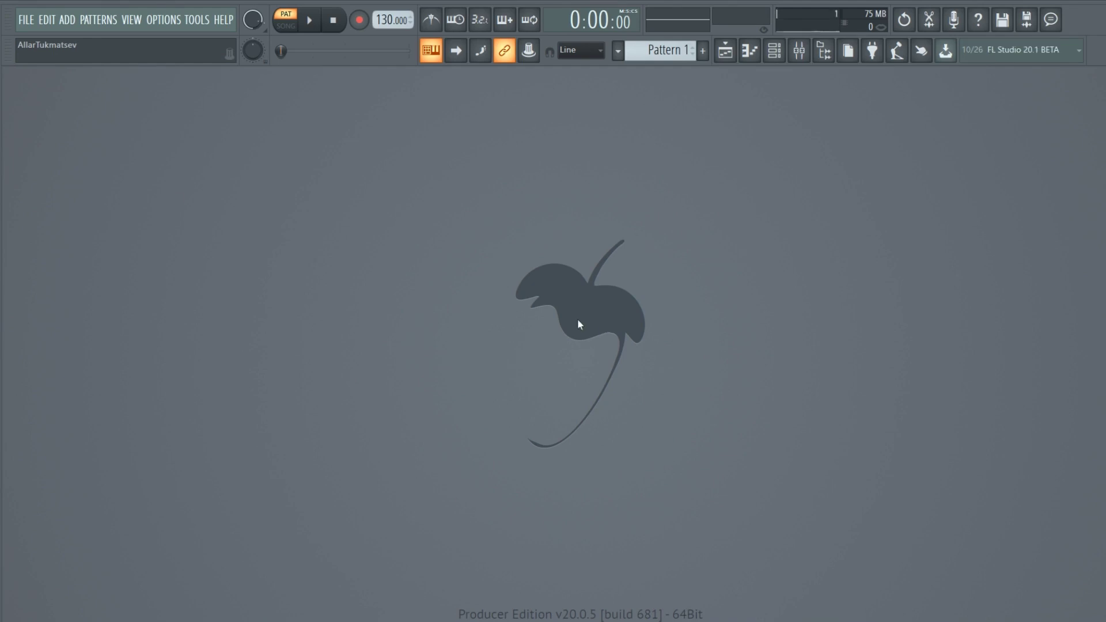
left_click(22, 19)
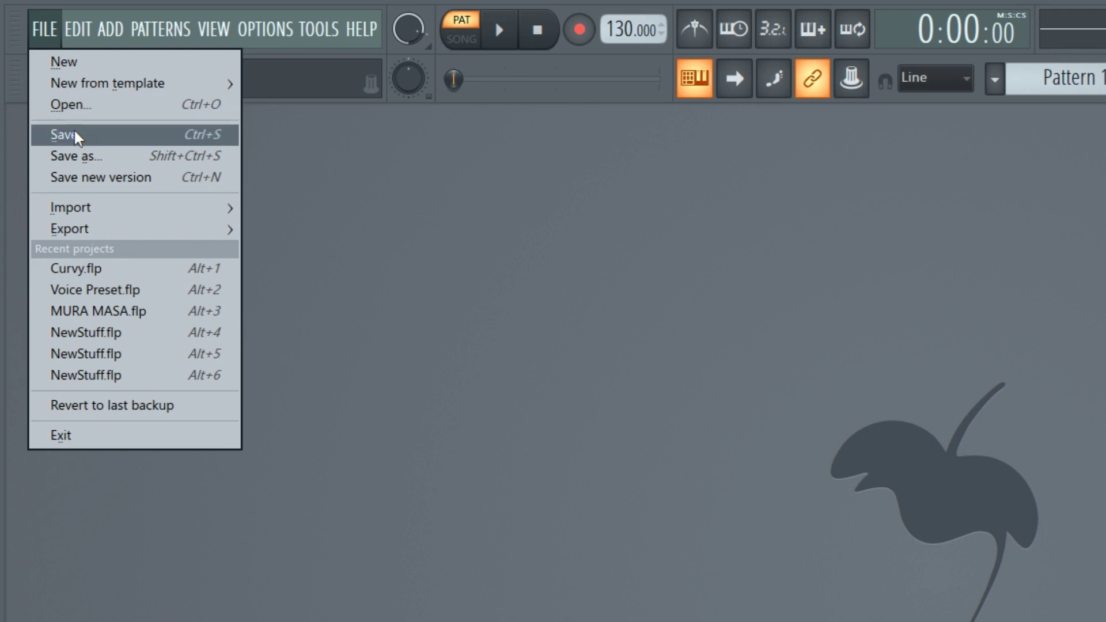
mouse_move(84, 239)
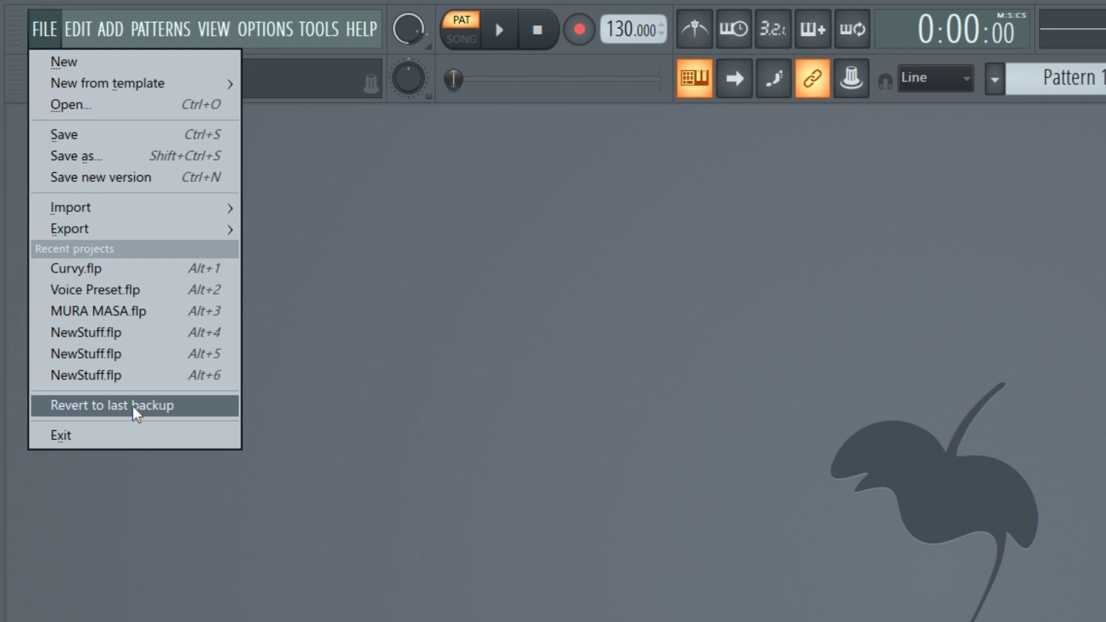
left_click(45, 23)
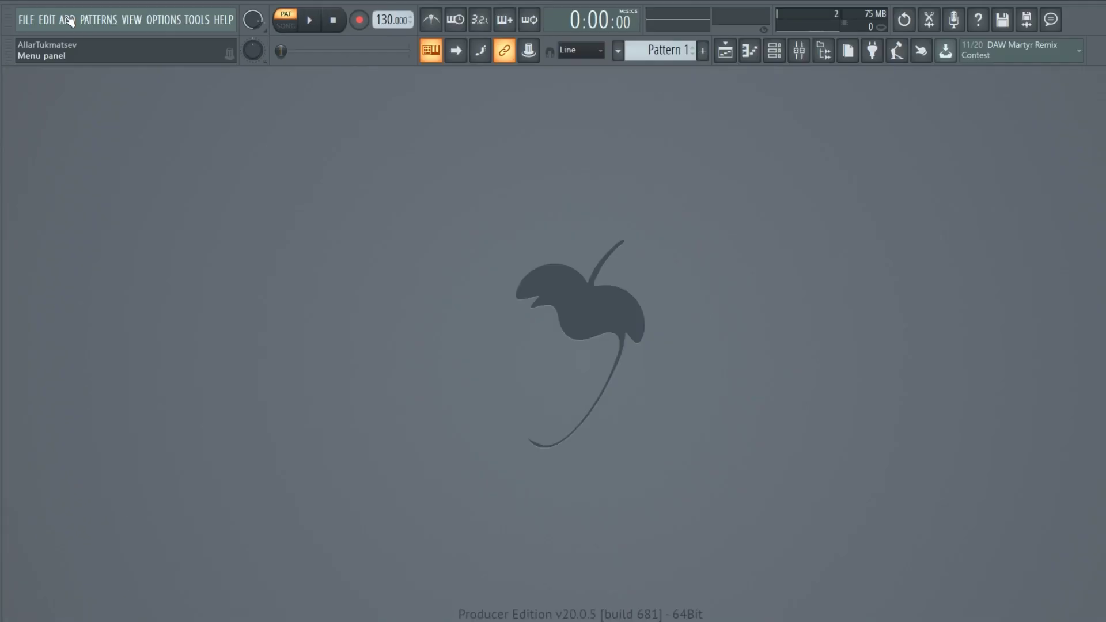
left_click(110, 29)
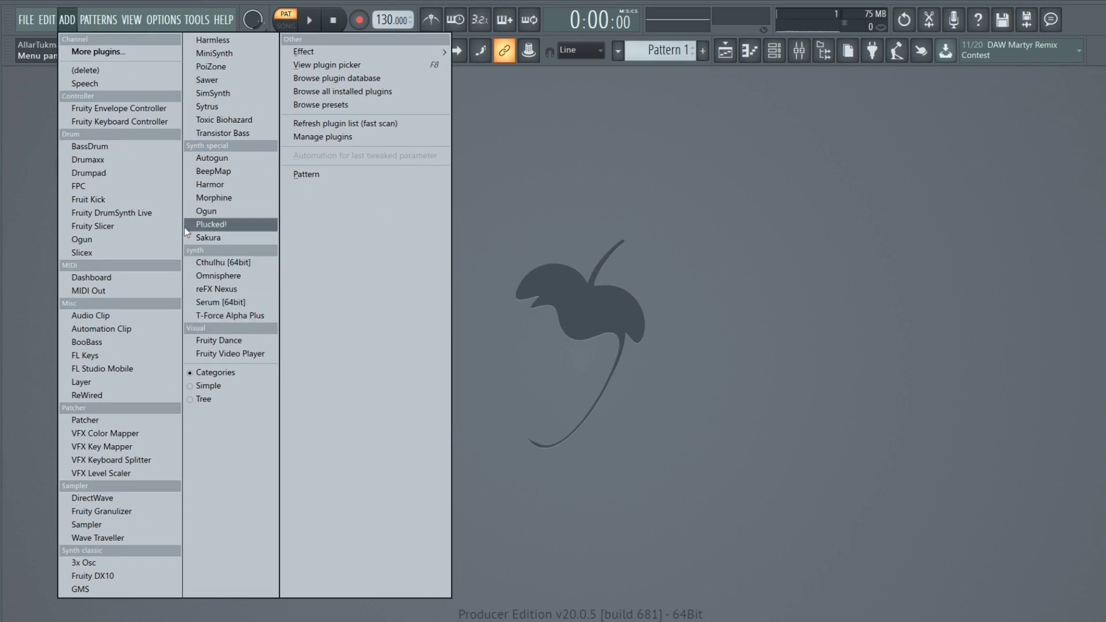
Open the MIDI settings and examine the available input/output devices in the audio settings
left_click(164, 21)
left_click(164, 20)
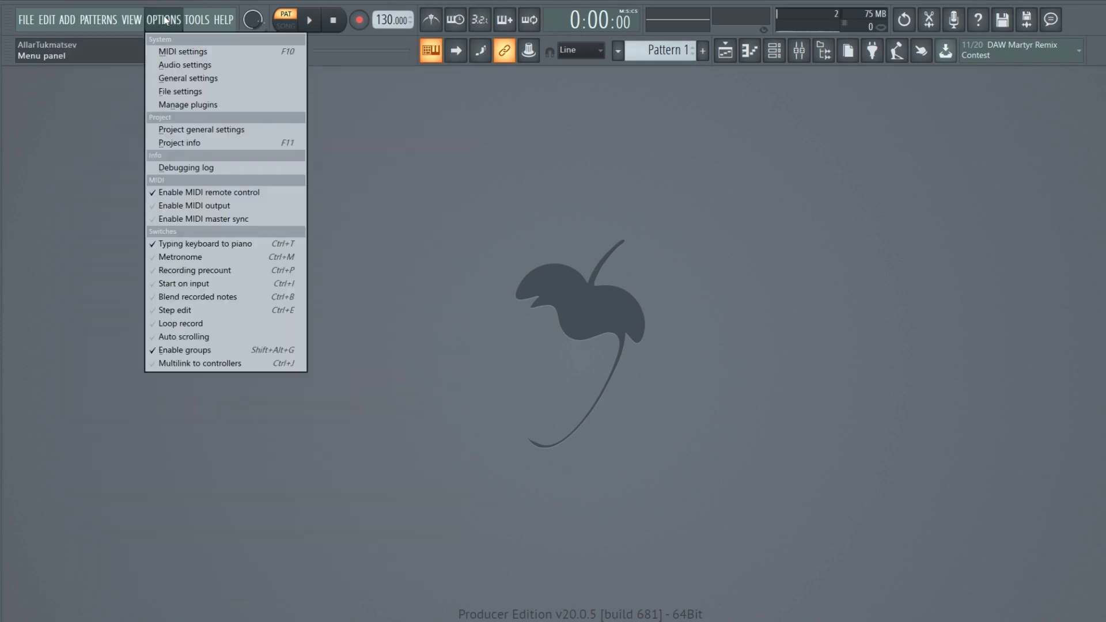
left_click(172, 52)
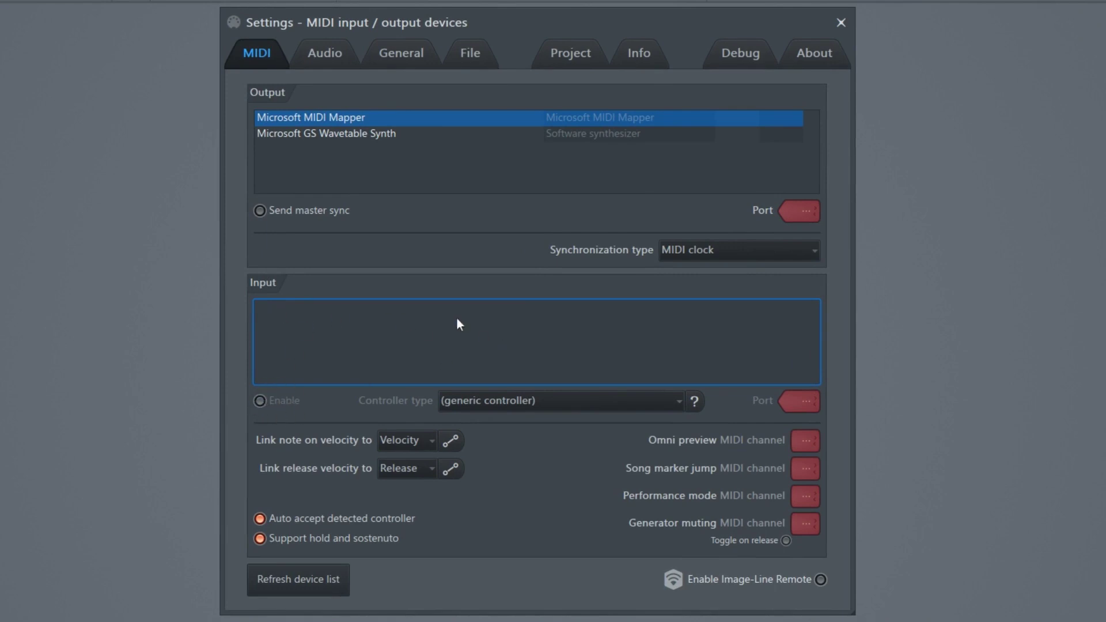
left_click(325, 55)
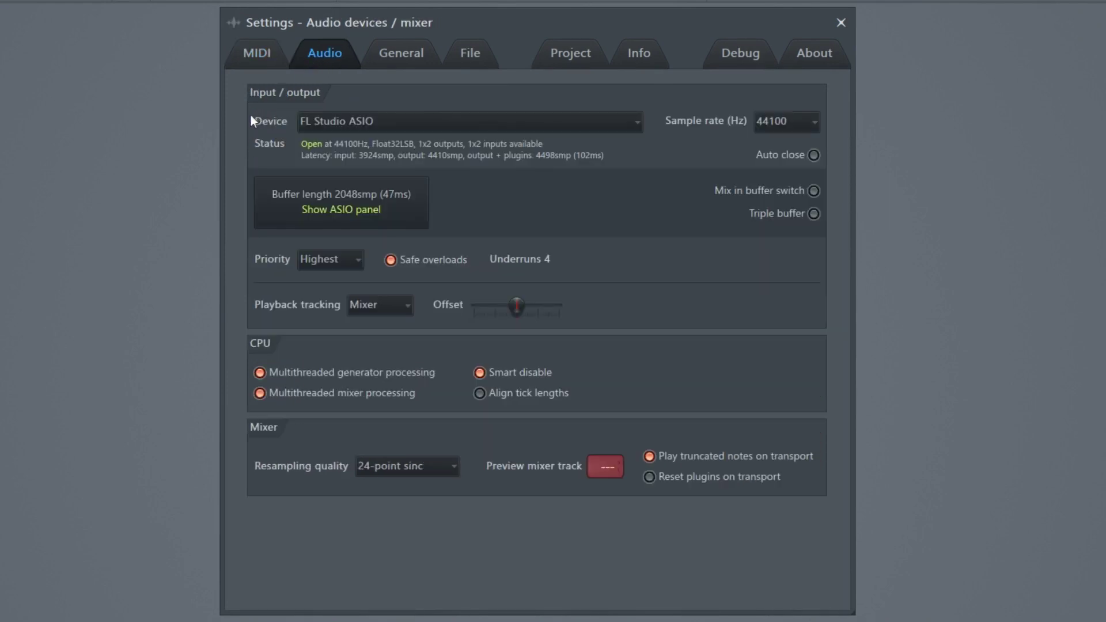
left_click(333, 127)
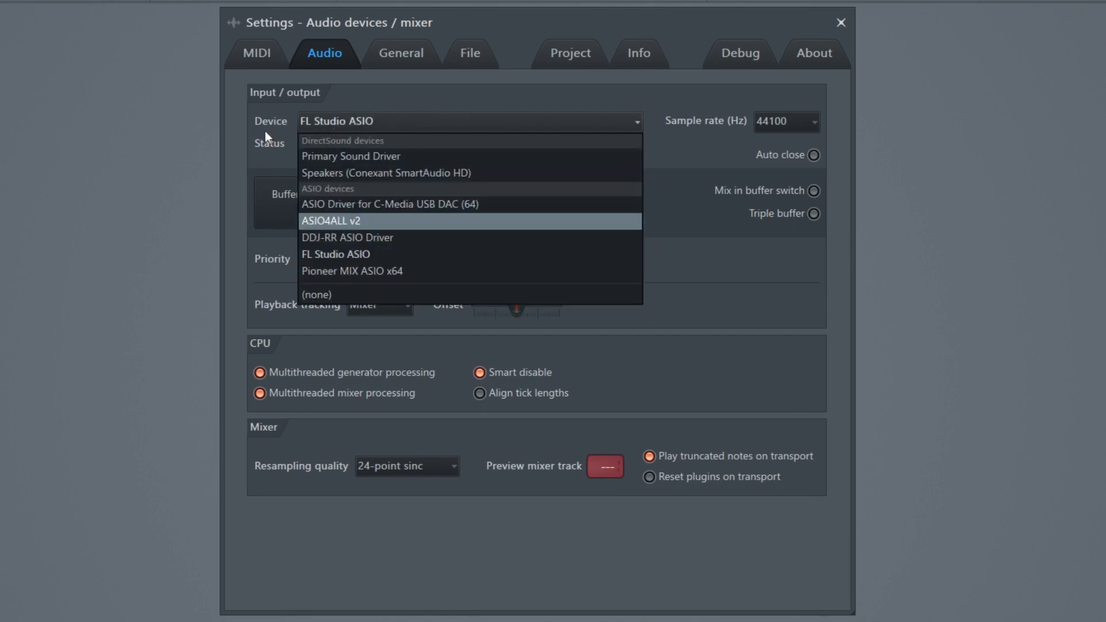
left_click(290, 133)
Examine the ASIO buffer length panel and the mixer's resampling quality choices
left_click(371, 207)
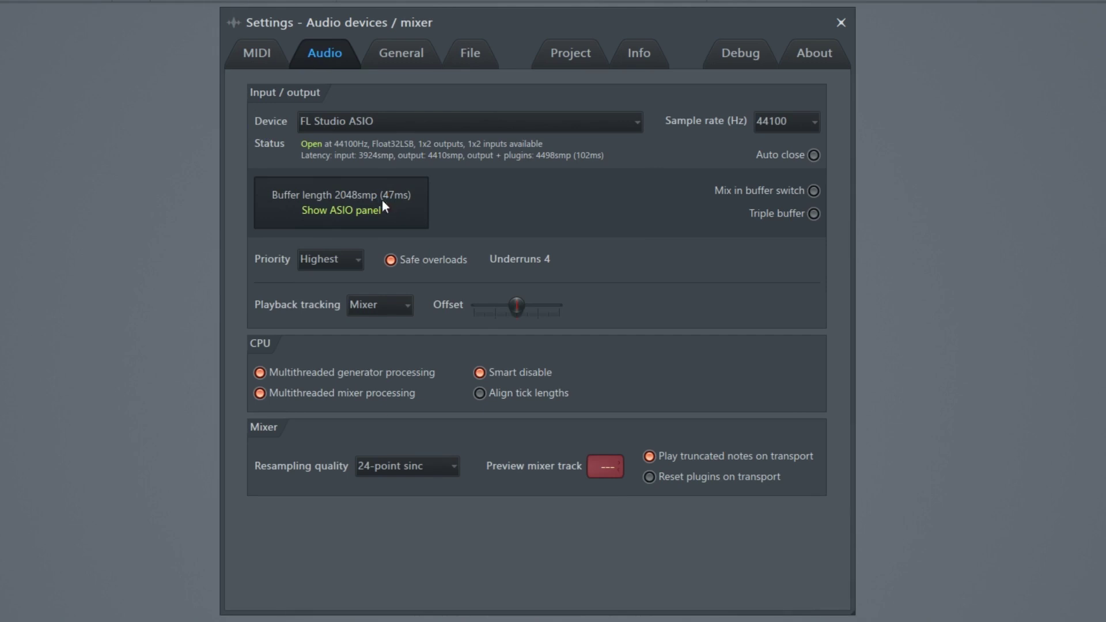
left_click(644, 213)
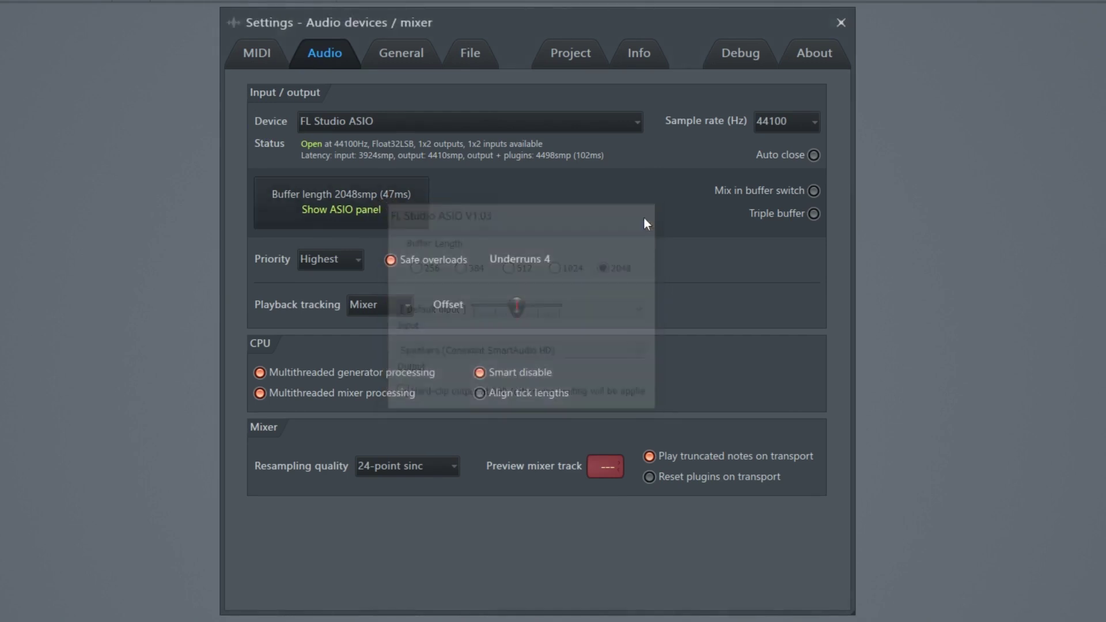
left_click(417, 481)
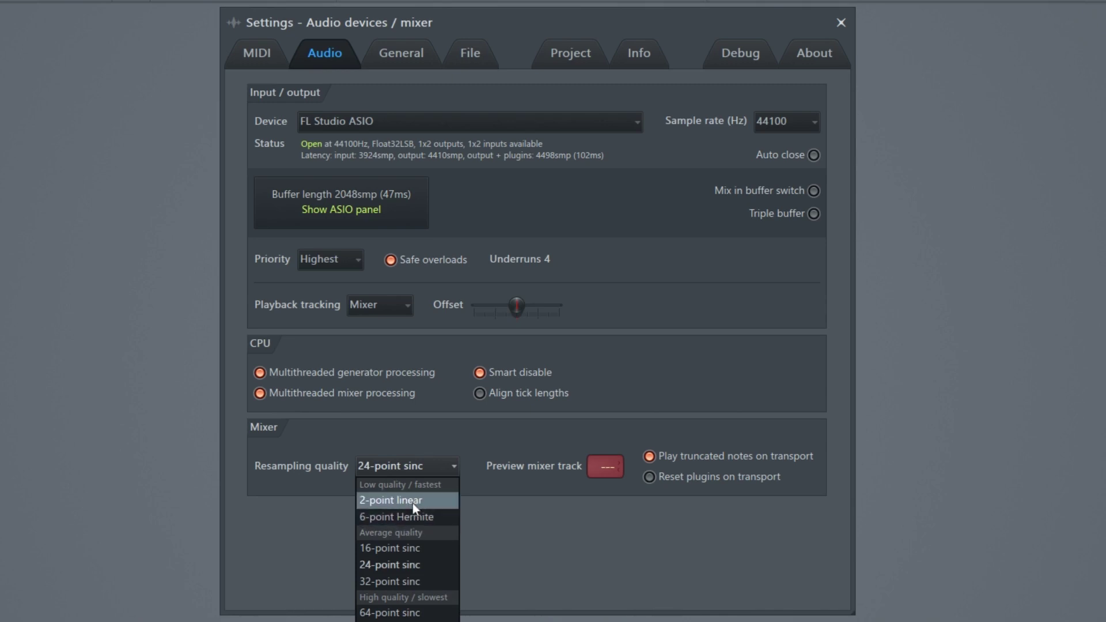
left_click(338, 68)
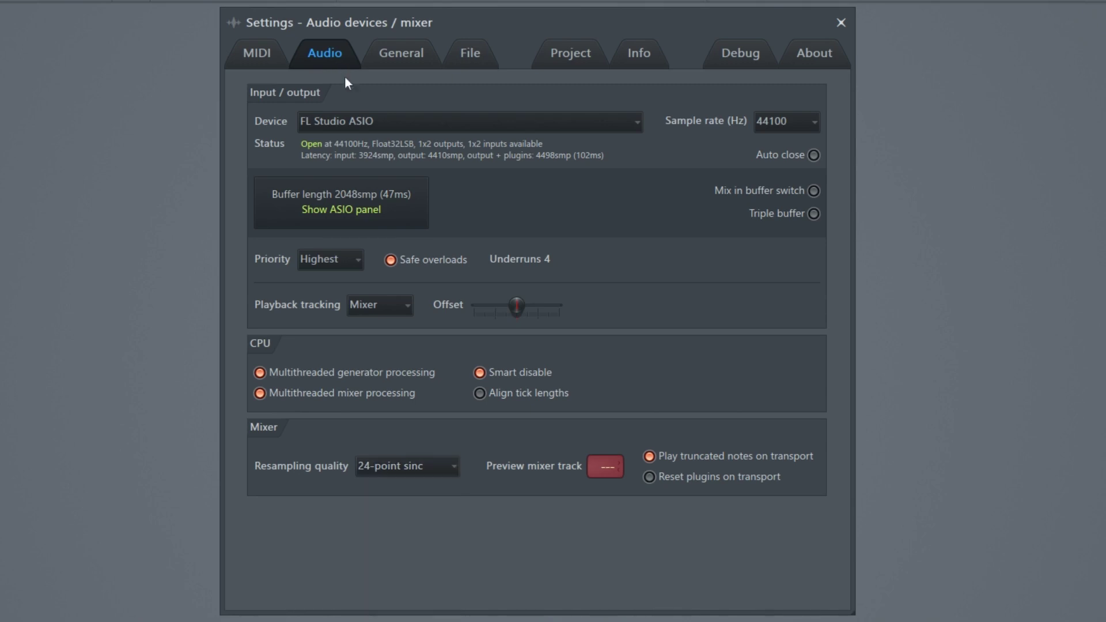
Examine the project info fields for title, author, genre, comments and web link, and close the settings
left_click(638, 58)
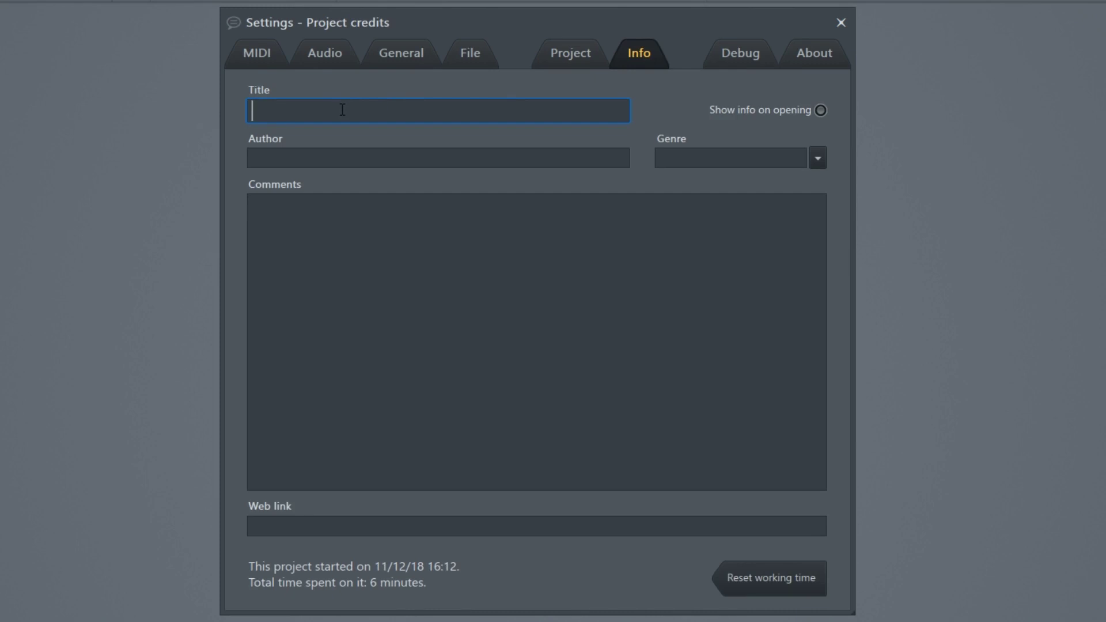
left_click(290, 155)
left_click(818, 158)
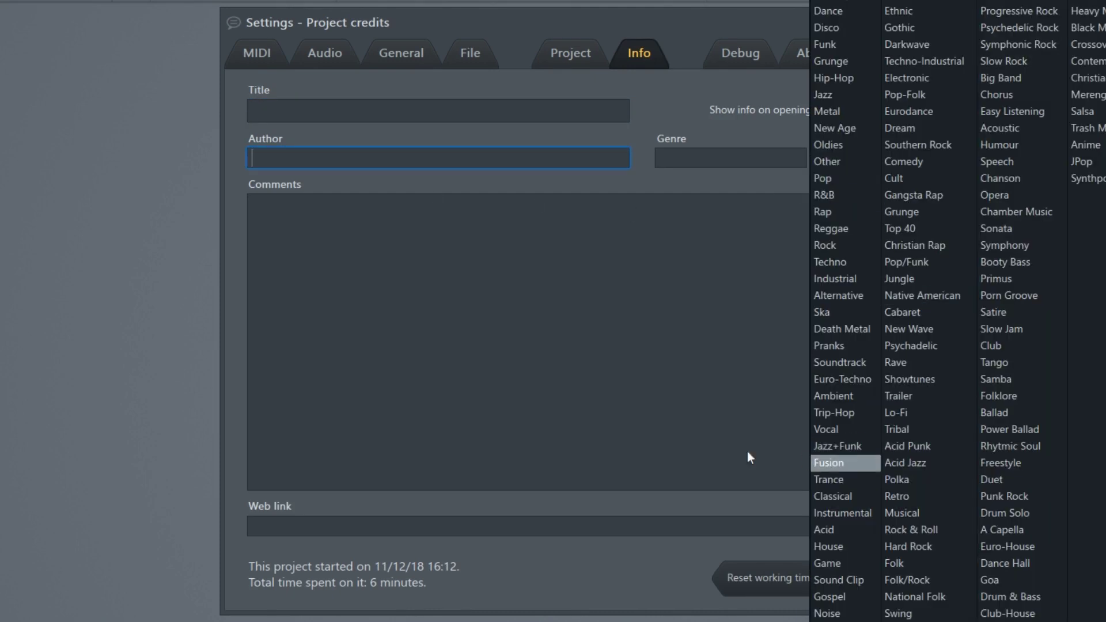
left_click(376, 249)
left_click(309, 526)
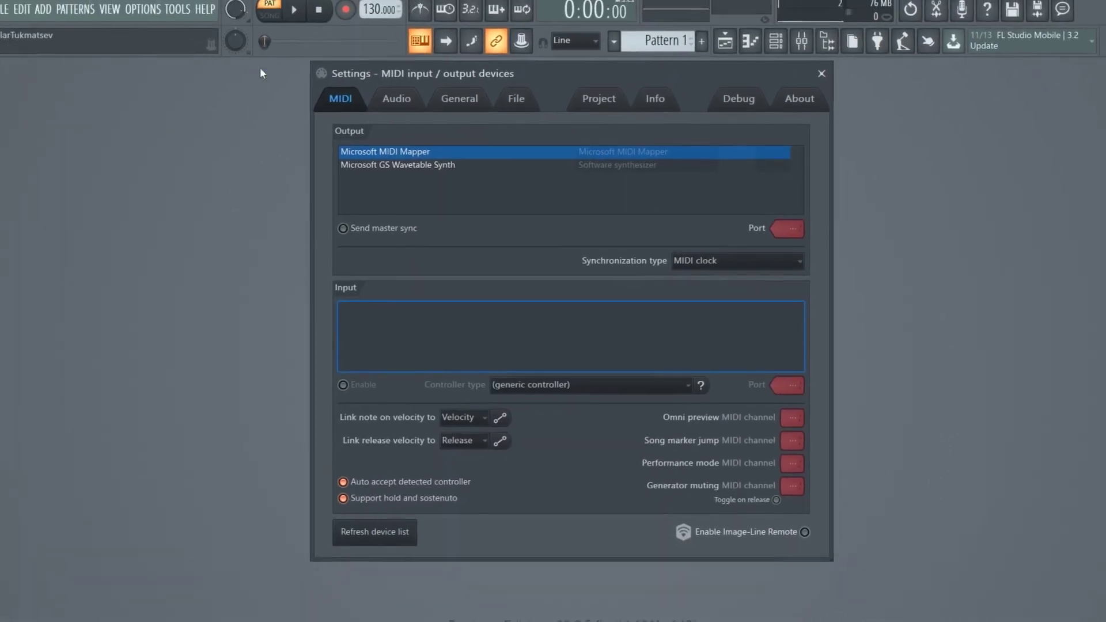
left_click(818, 81)
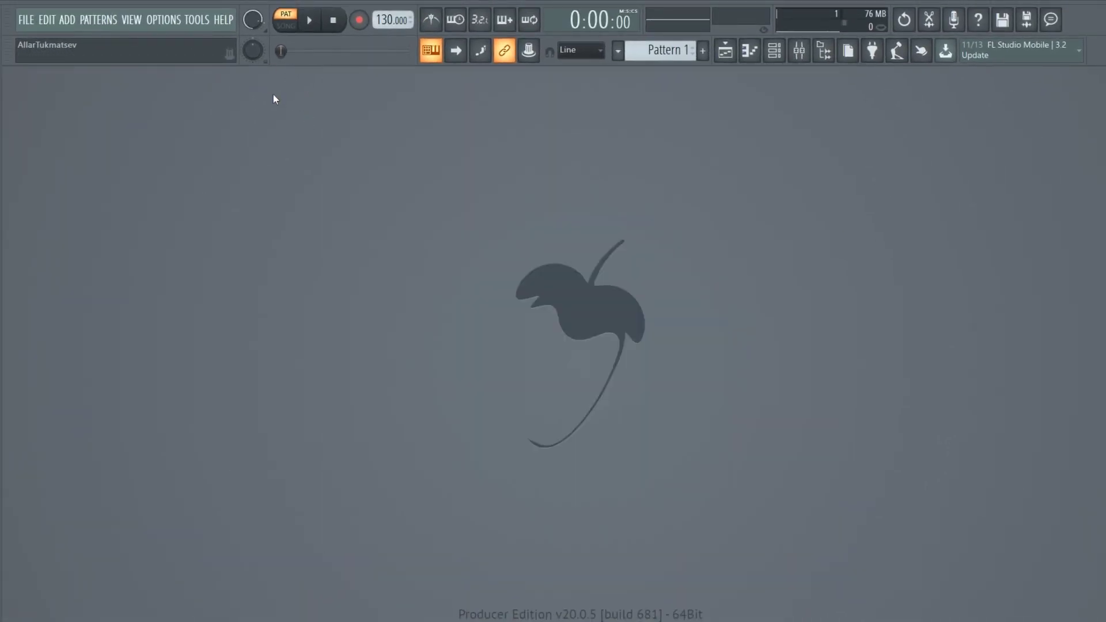
Try adjusting the master volume and the master pitch
left_click(260, 24)
left_click_drag(261, 24, 261, 11)
left_click_drag(250, 54, 253, 61)
right_click(254, 54)
left_click(263, 85)
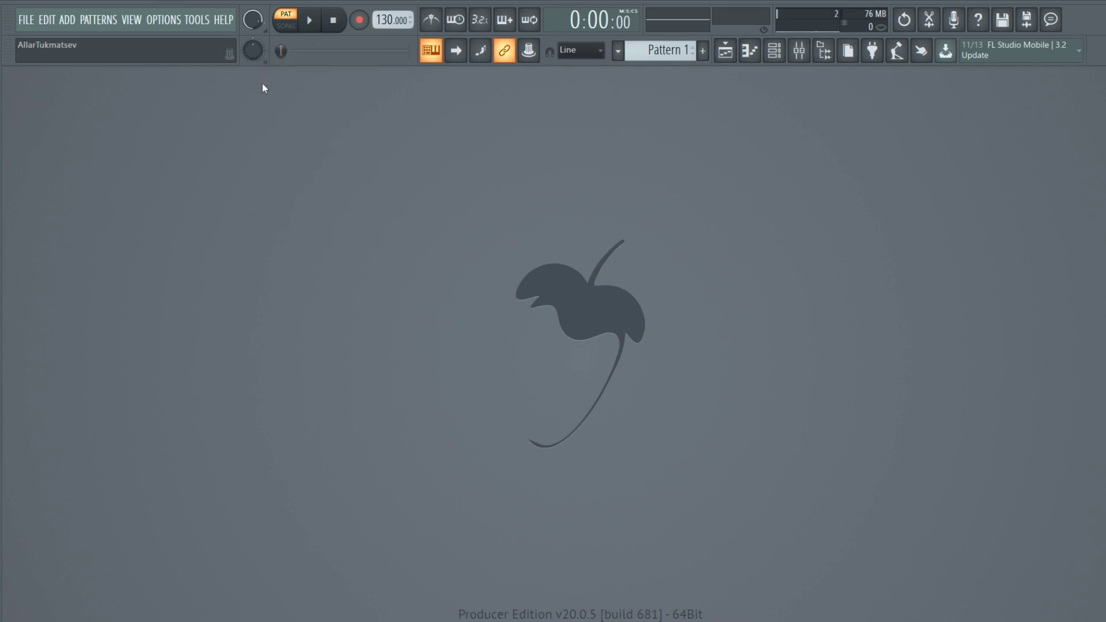
Toggle between pattern and song mode, and set the project tempo to 120 BPM
left_click(292, 15)
left_click(292, 16)
left_click(360, 21)
mouse_move(384, 23)
left_mouse_down()
mouse_move(384, 59)
mouse_move(384, 36)
left_mouse_up()
Turn on the metronome and listen to it during a short playback of the empty pattern
left_click(431, 21)
key("space")
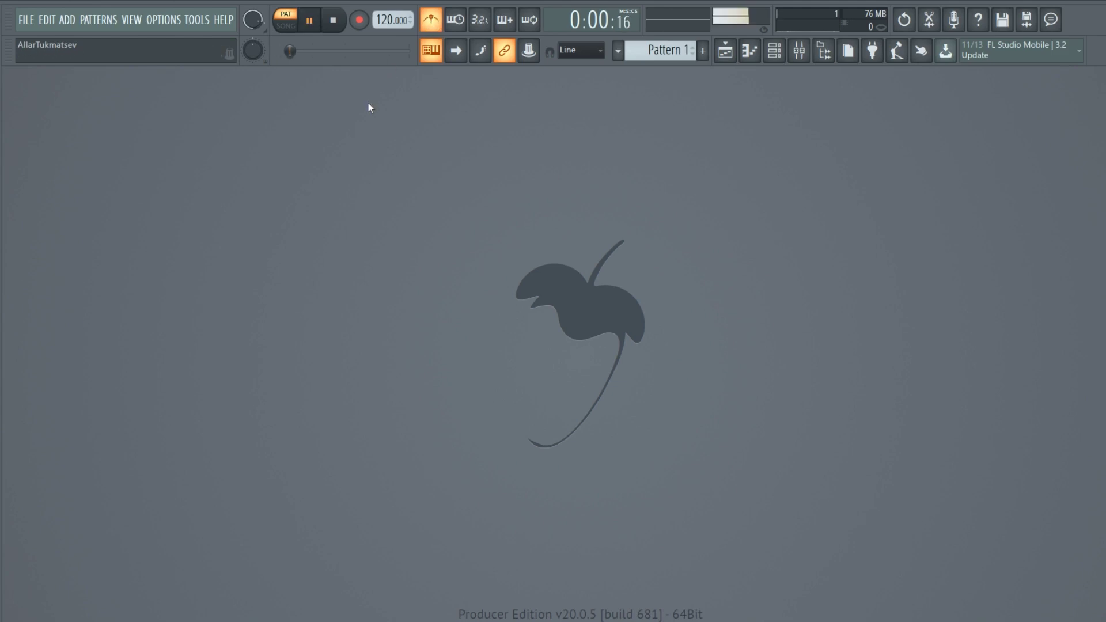
key("space")
Try the Hi-hat and Cowbell metronome sounds, listening to the Cowbell in playback, and turn off the metronome
right_click(434, 17)
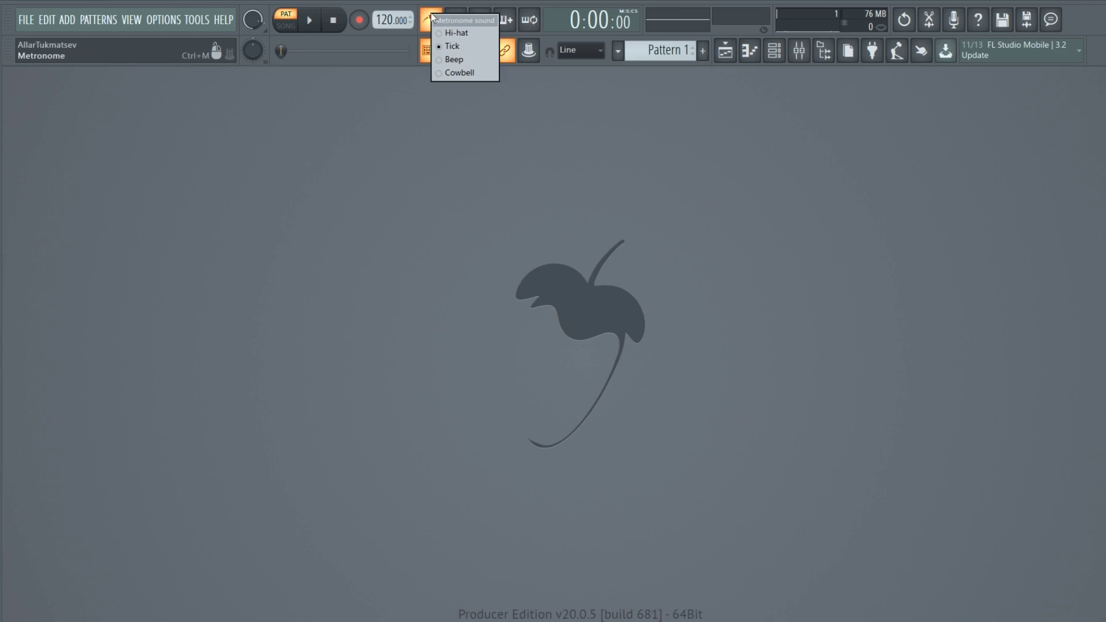
left_click(458, 34)
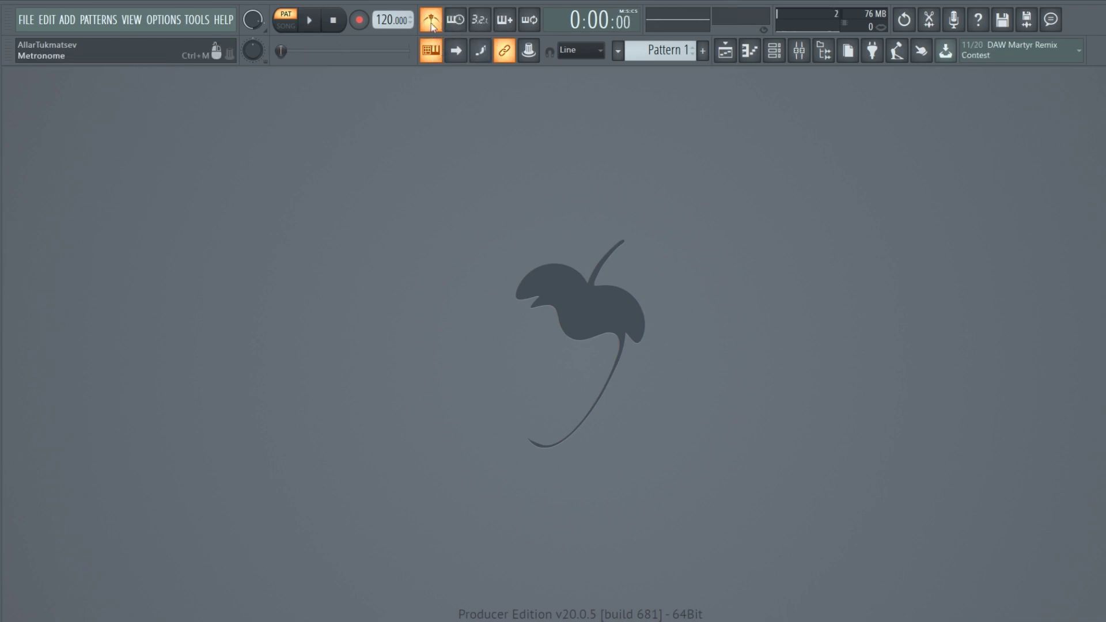
right_click(431, 24)
left_click(465, 83)
key("space")
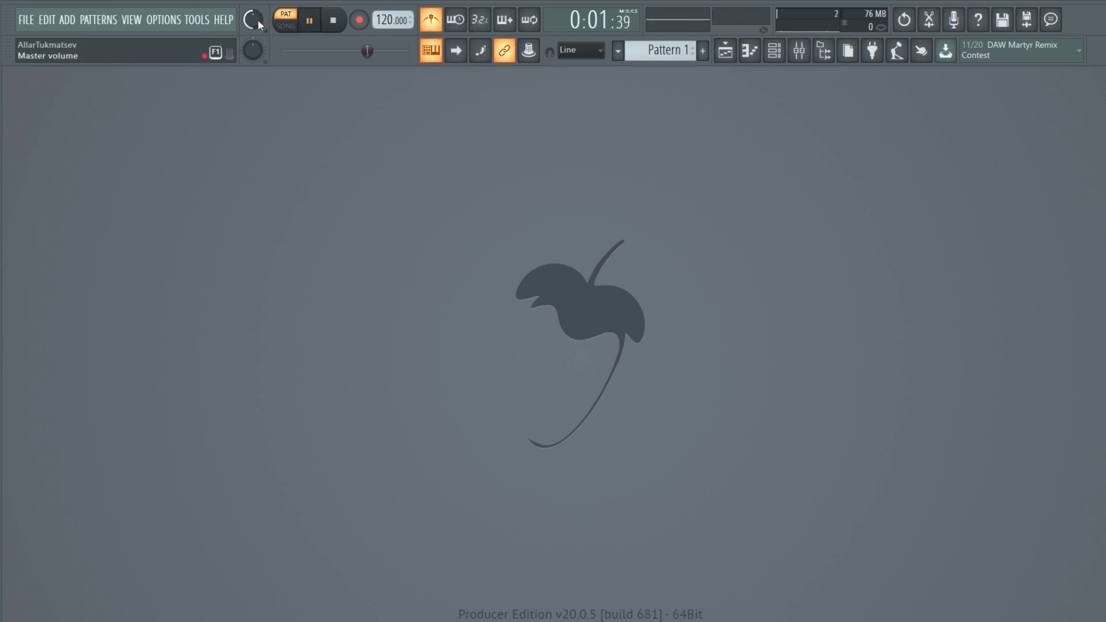
key("space")
right_click(436, 24)
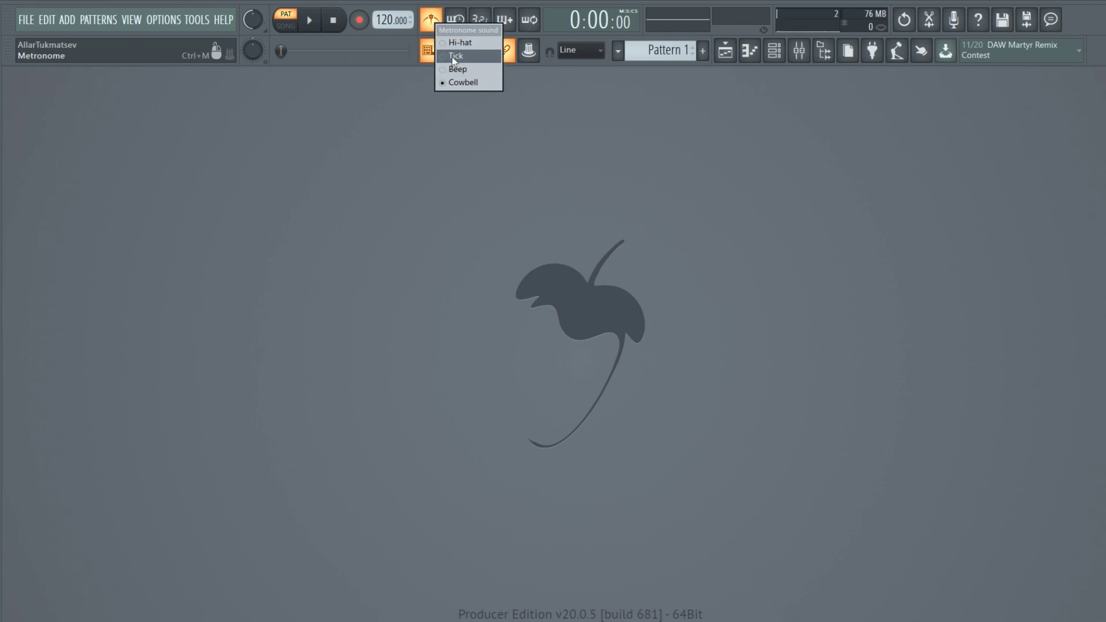
left_click(431, 20)
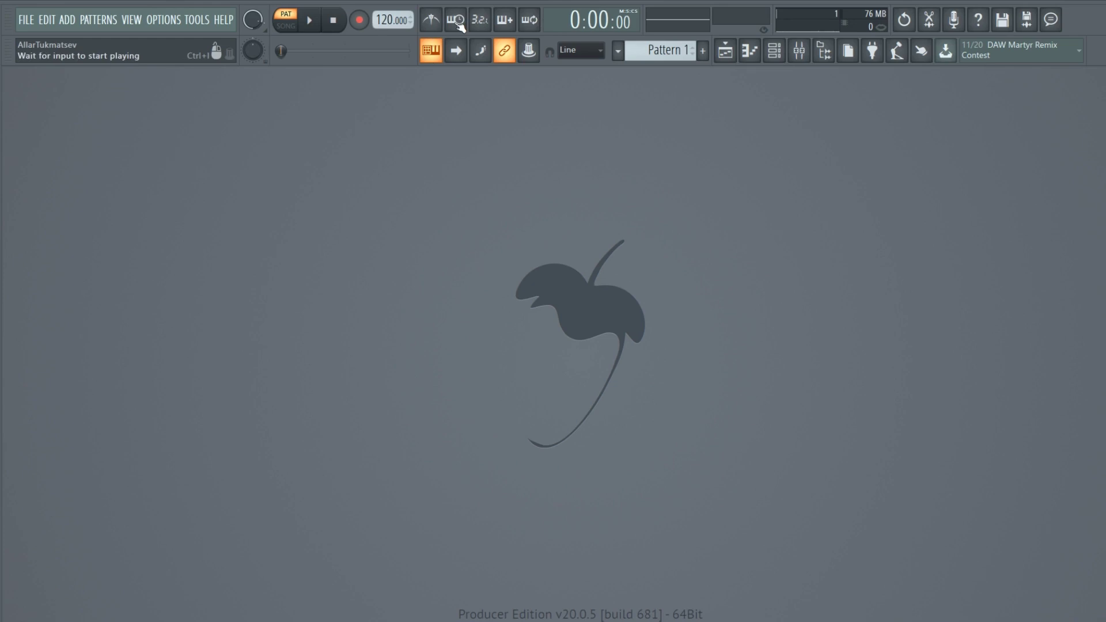
Try the wait-for-input and countdown-before-recording switches and view the precount duration options
left_click(457, 22)
left_click(458, 25)
left_click(484, 29)
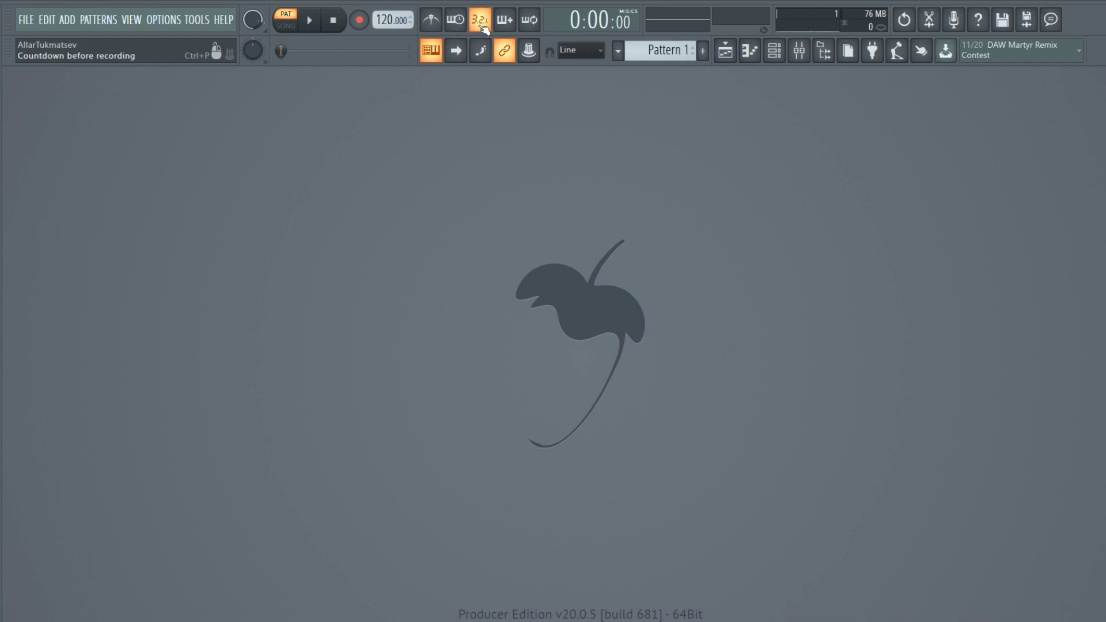
right_click(482, 28)
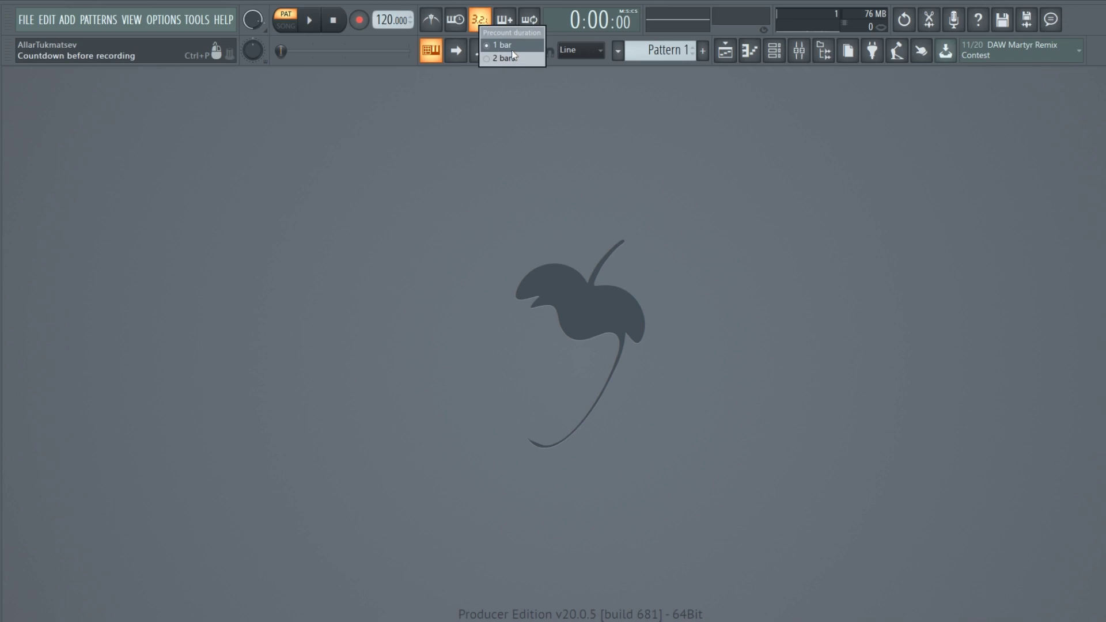
left_click(480, 21)
Turn on the metronome, check it with a short playback, and set the recording precount duration to 2 bars
left_click(433, 21)
key("space")
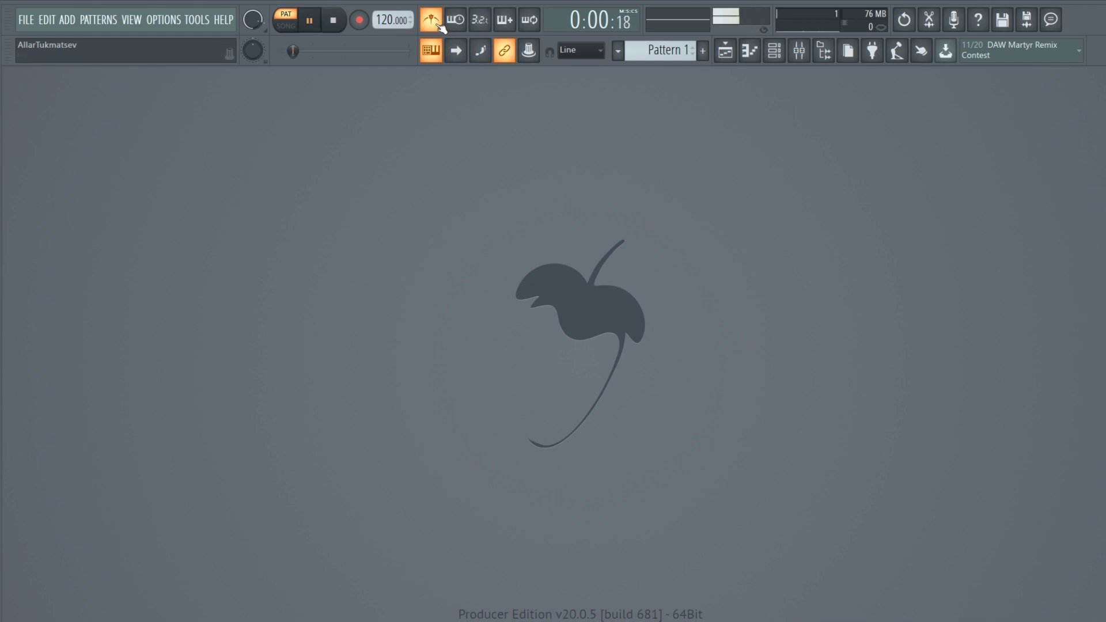
key("space")
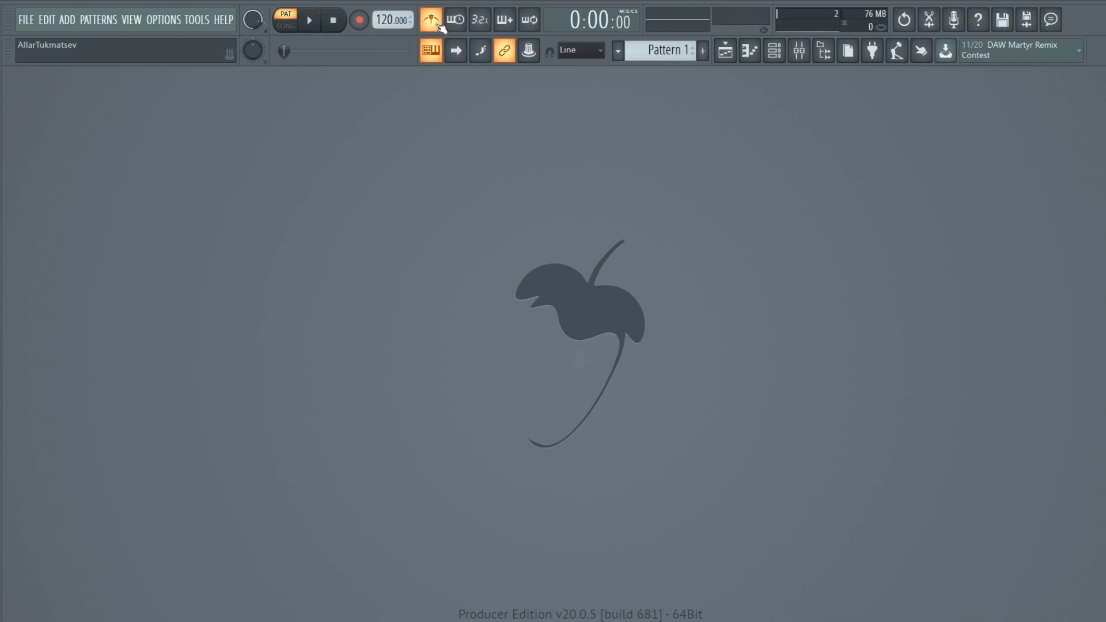
right_click(480, 21)
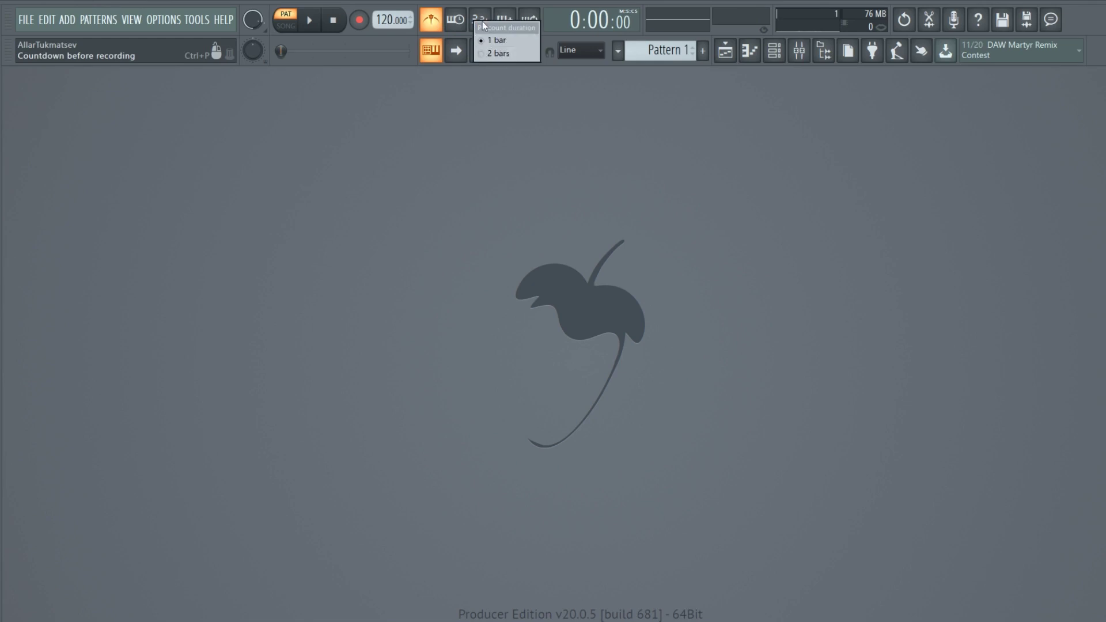
left_click(499, 53)
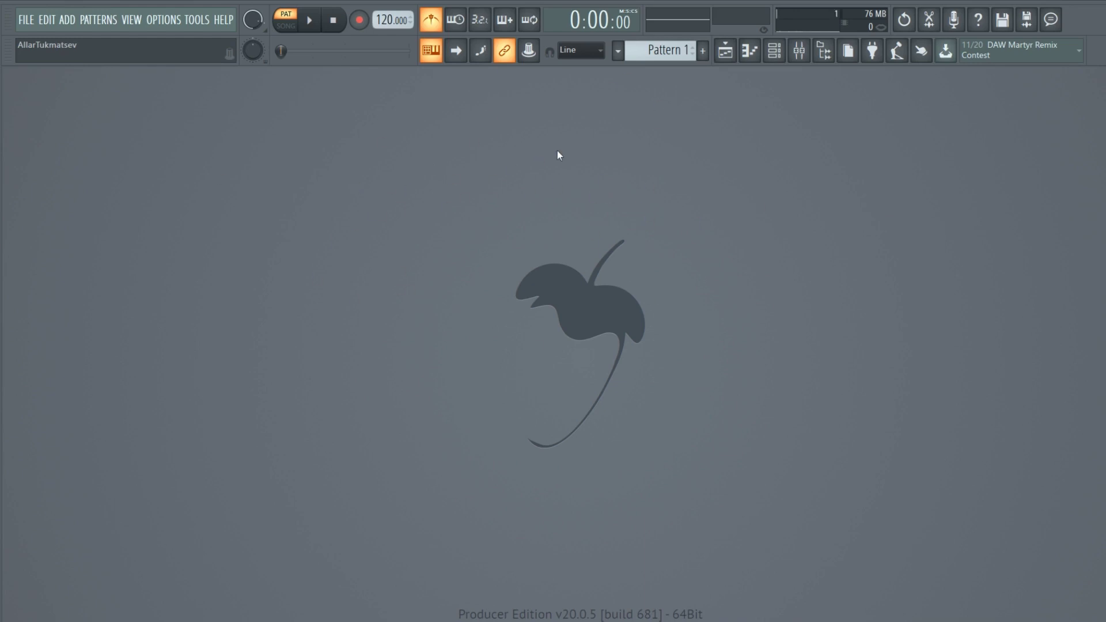
Switch typing keyboard to piano off and on again, and play a few test notes from the computer keyboard
left_click(436, 56)
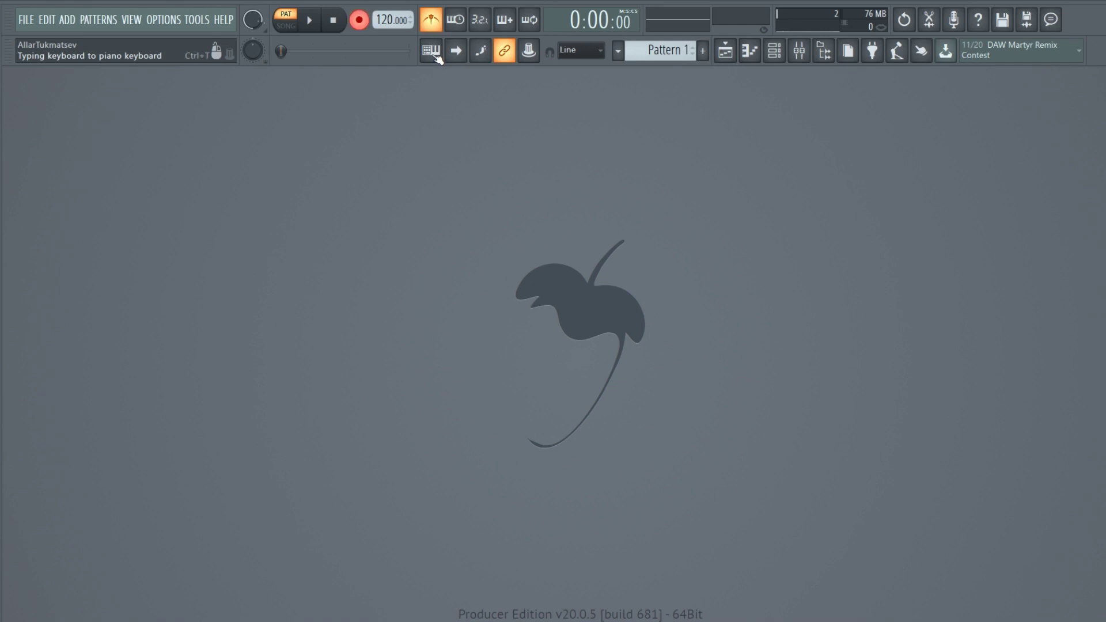
left_click(436, 56)
key("v")
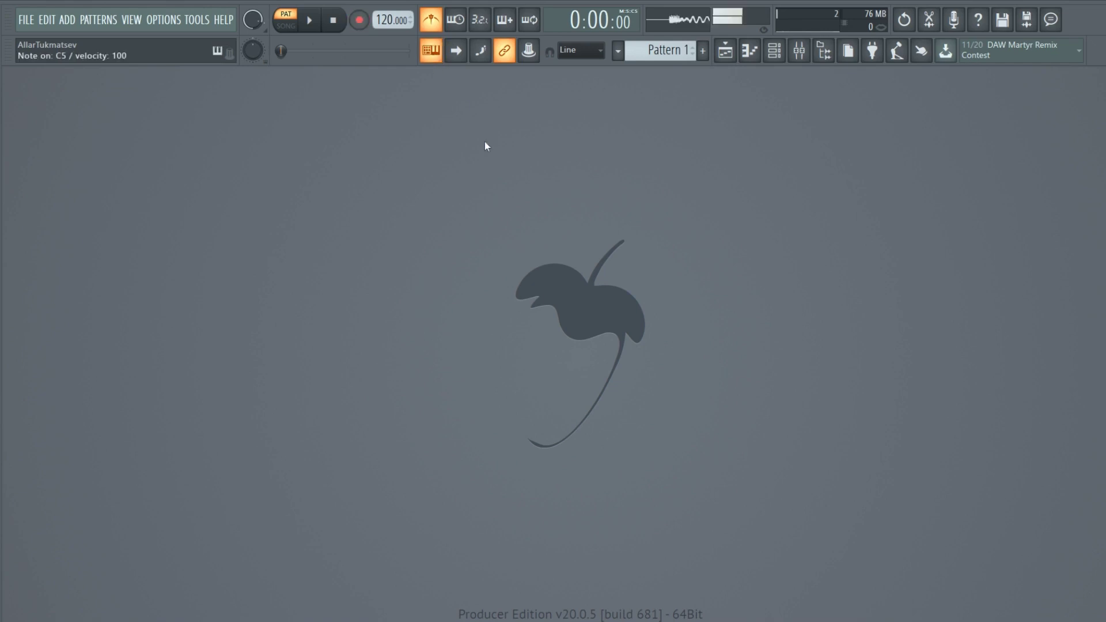
key("x")
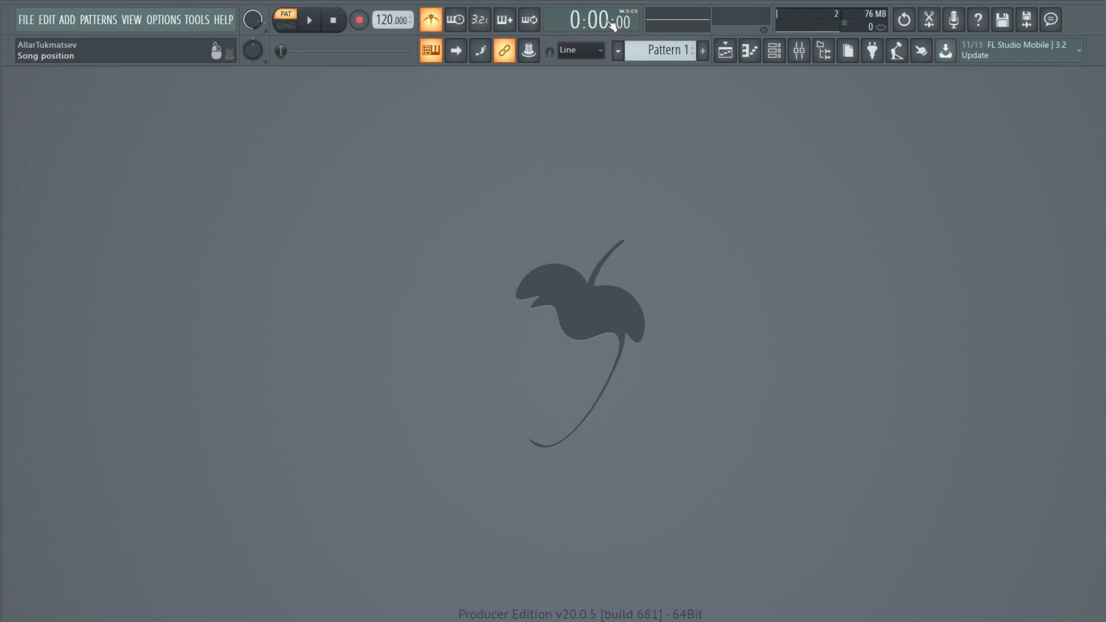
Play and stop the pattern to observe the song position and the master peak meter
key("space")
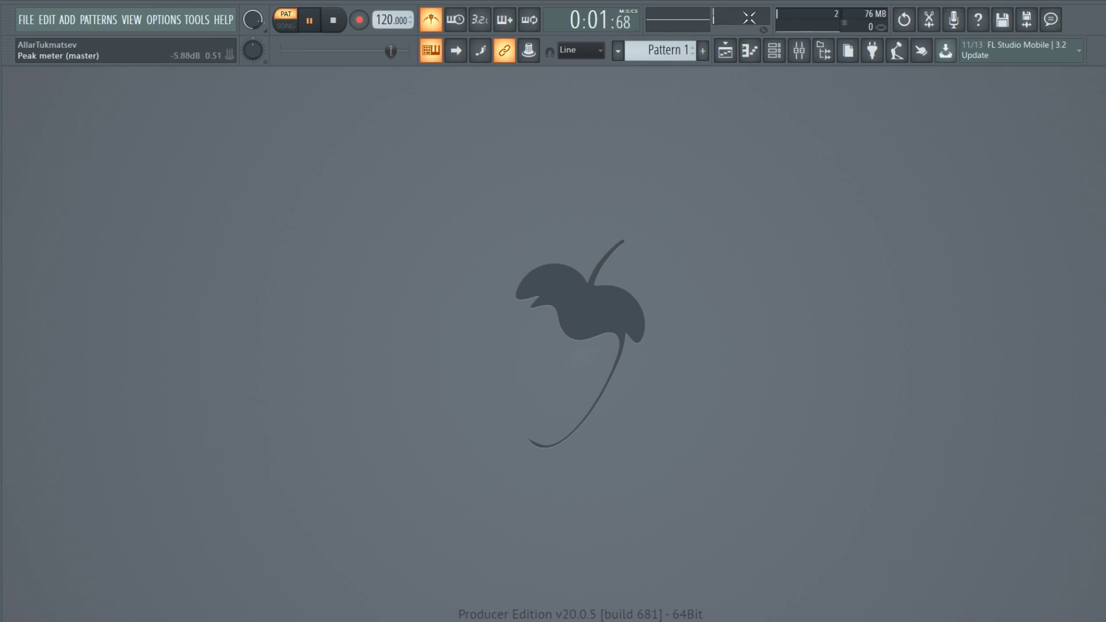
key("space")
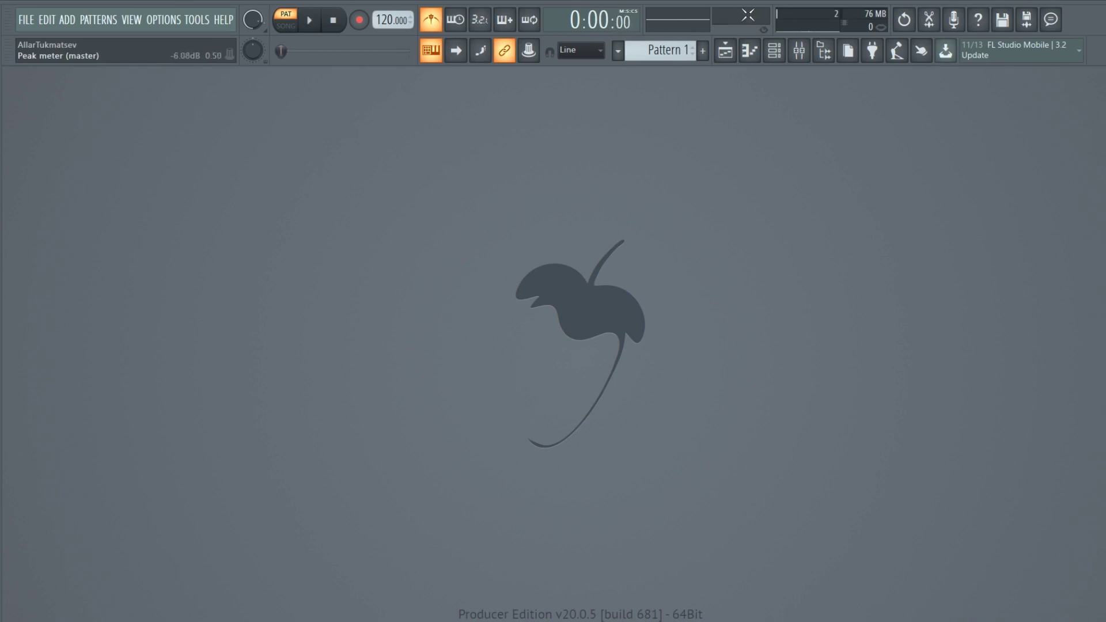
key("space")
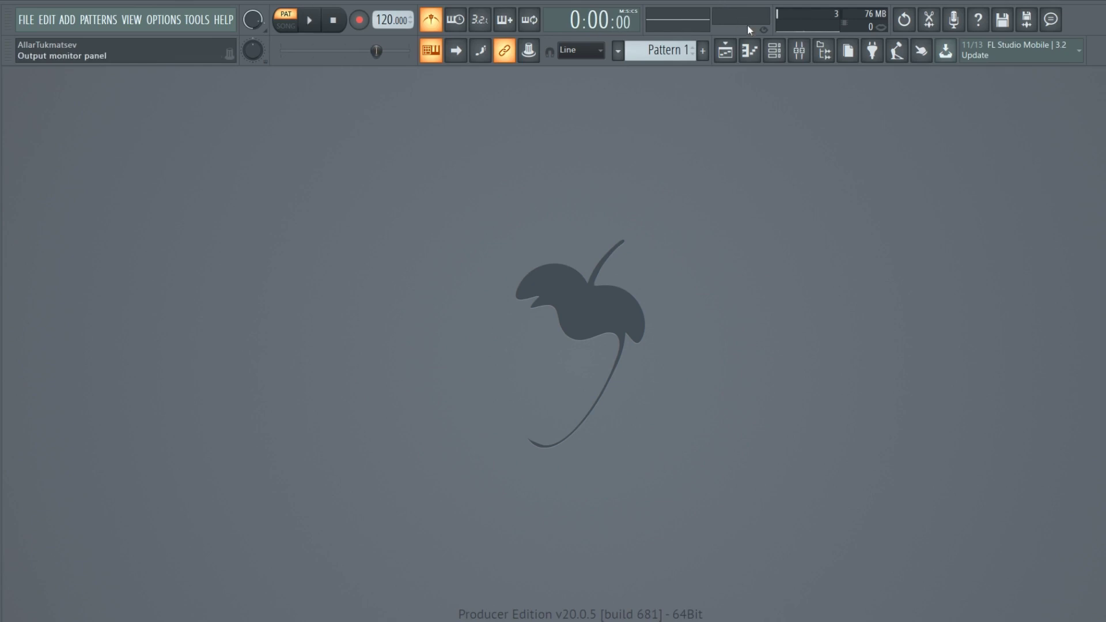
Show and reposition the channel rack, and toggle the playlist view on and off
key("space")
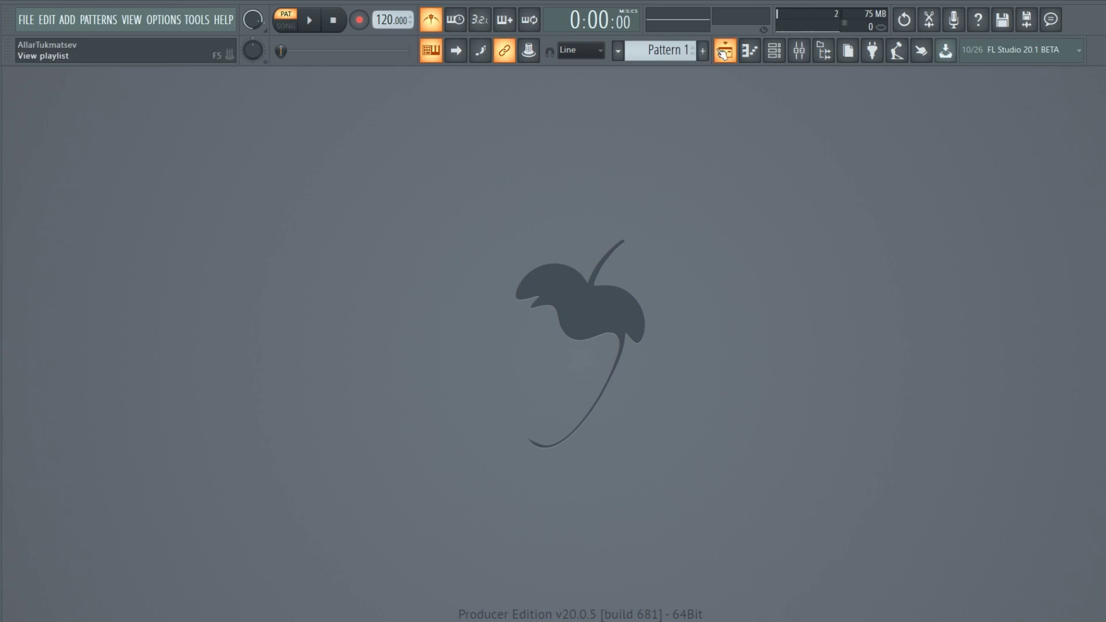
left_click(783, 56)
left_click_drag(495, 102, 472, 91)
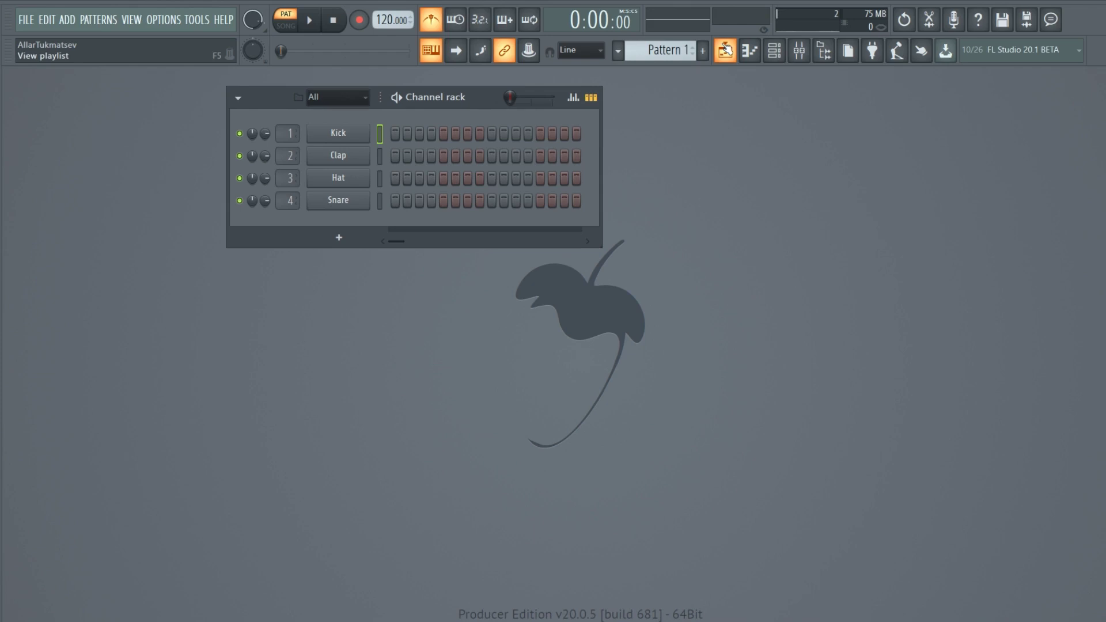
left_click(727, 54)
left_click(728, 54)
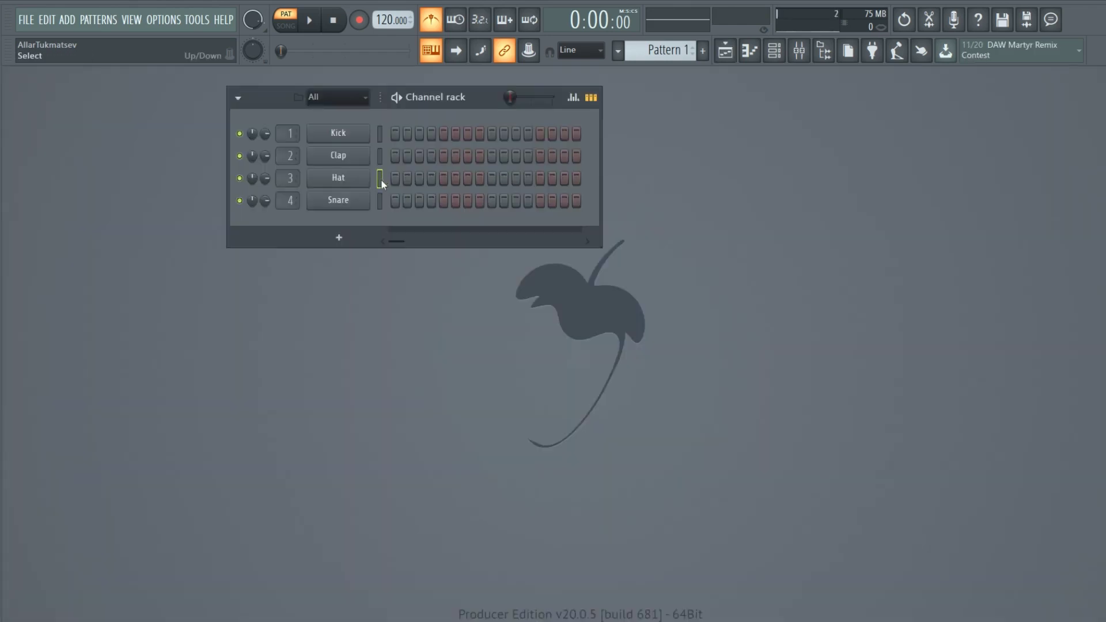
Program Hat hits on steps 1, 5, 9 and 13 of Pattern 1 and adjust the Hat channel's volume
left_click(395, 179)
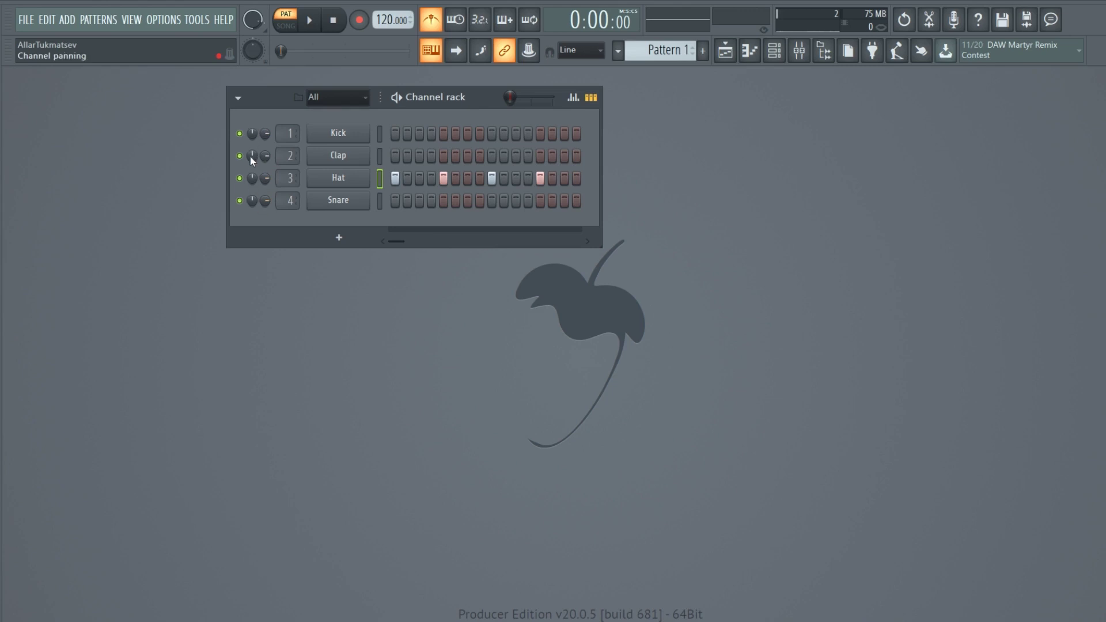
left_click_drag(251, 180, 251, 167)
right_click(251, 178)
key("Escape")
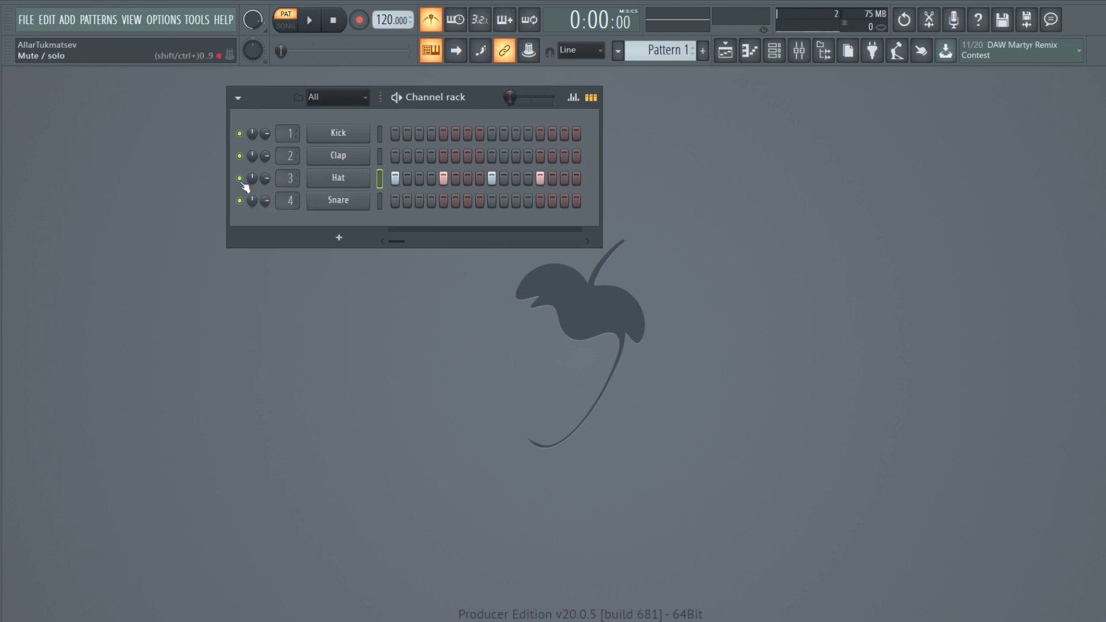
left_click_drag(265, 178, 265, 173)
Show the playlist and place four consecutive Pattern 1 clips on Track 1 across bars 1 to 4
left_click(725, 51)
left_click(264, 143)
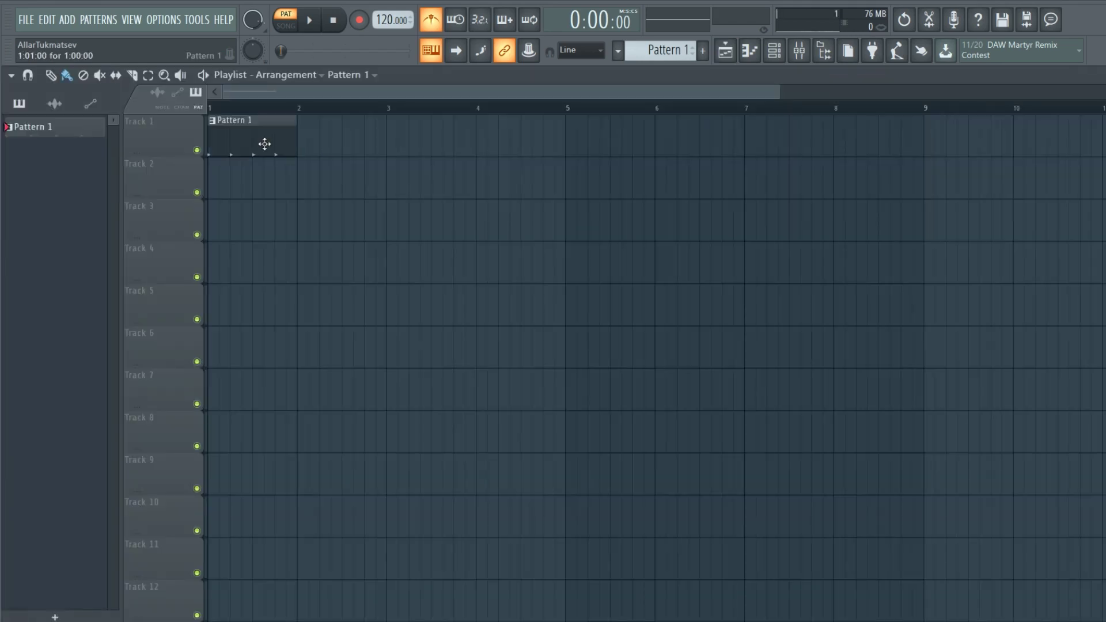
left_click(306, 148)
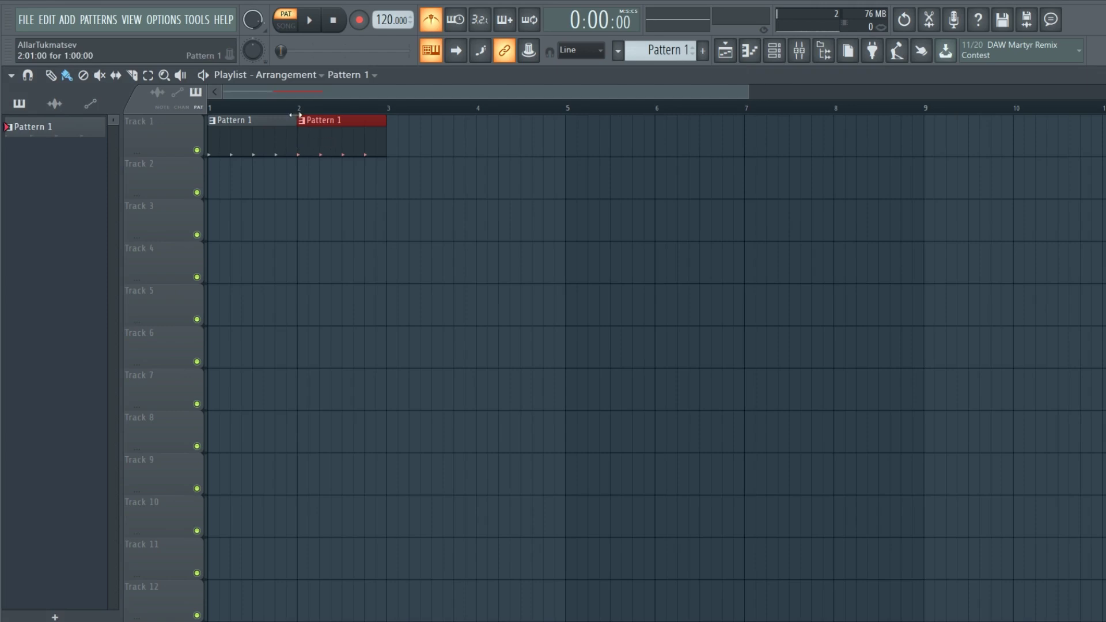
left_click(400, 140)
left_click(501, 139)
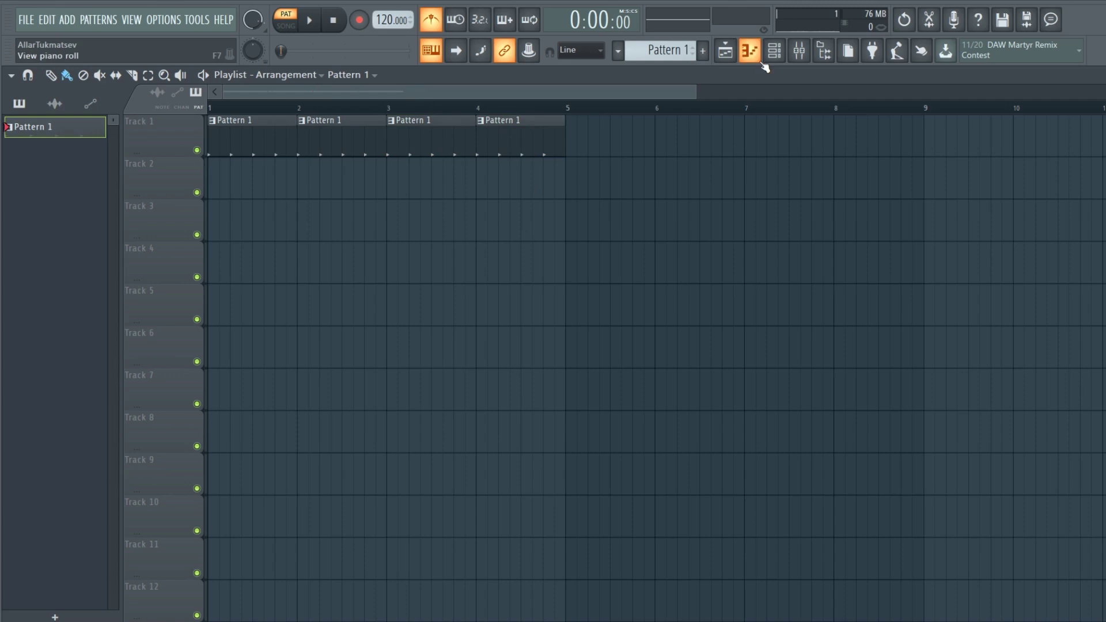
Switch to Pattern 2 and program Clap hits on steps 5 and 13, with the Clap channel's volume at 50%
left_click(779, 52)
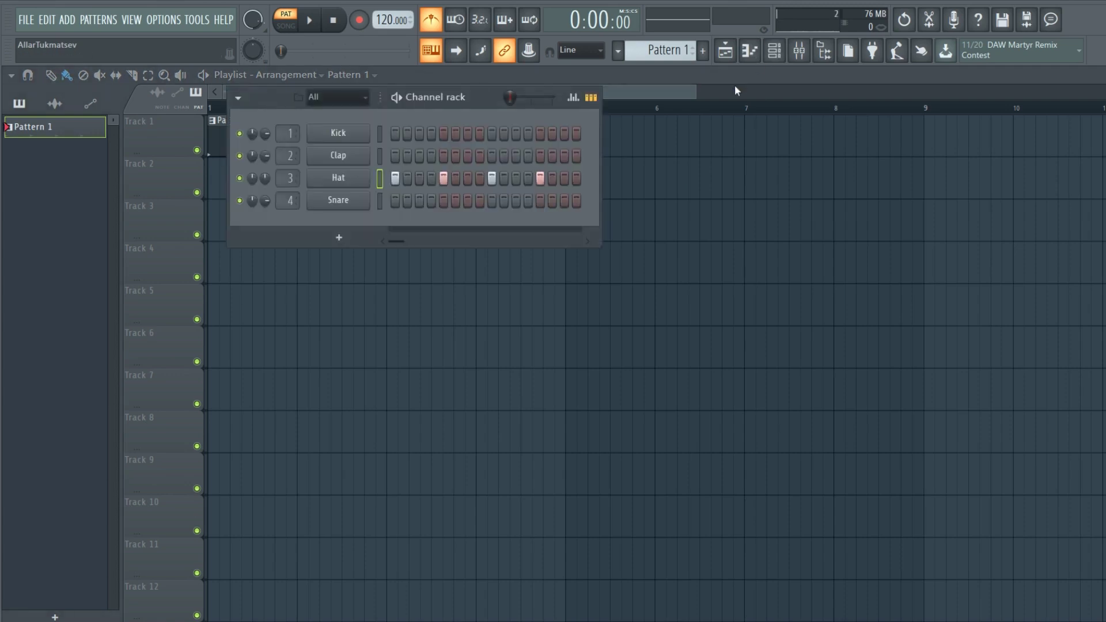
scroll(665, 51, "up", 1)
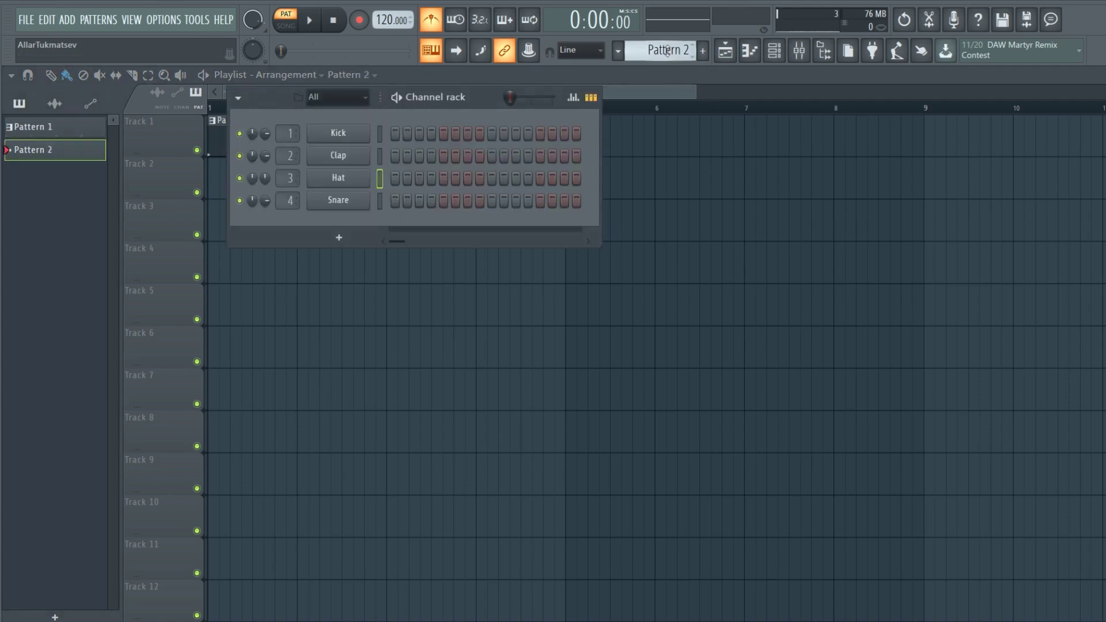
left_click_drag(487, 95, 527, 125)
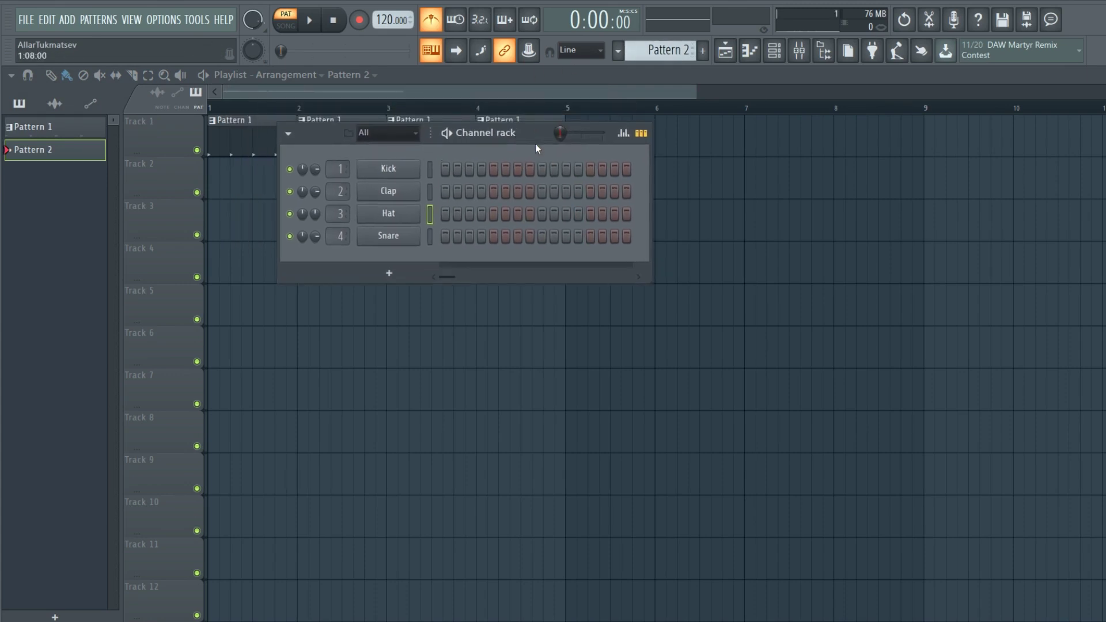
left_click_drag(535, 137, 583, 143)
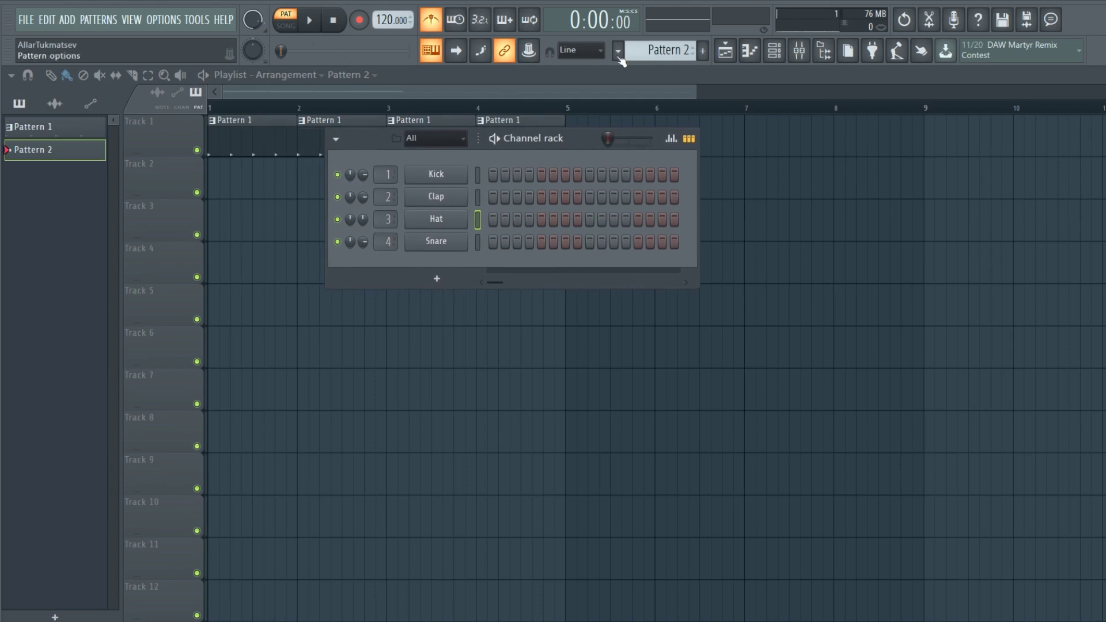
left_click(541, 197)
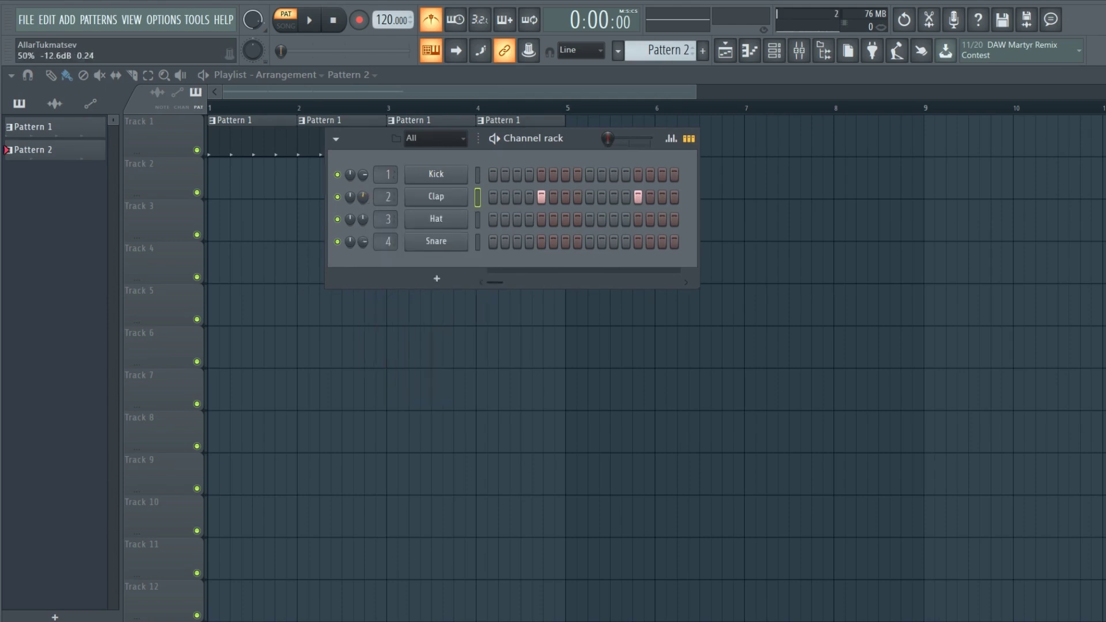
Fill bars 5 to 8 of the playlist with Pattern 2 clips on Track 2 and Pattern 1 clips on Track 1
key("F6")
left_click_drag(578, 193, 859, 185)
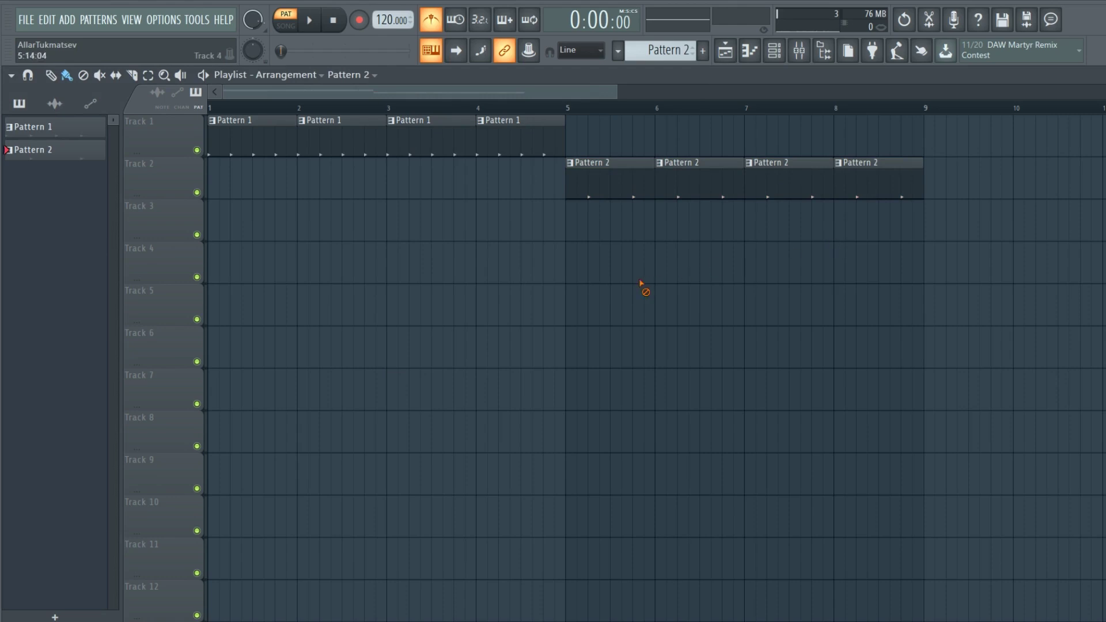
mouse_move(546, 146)
left_mouse_down()
mouse_move(839, 146)
mouse_move(850, 194)
left_mouse_up()
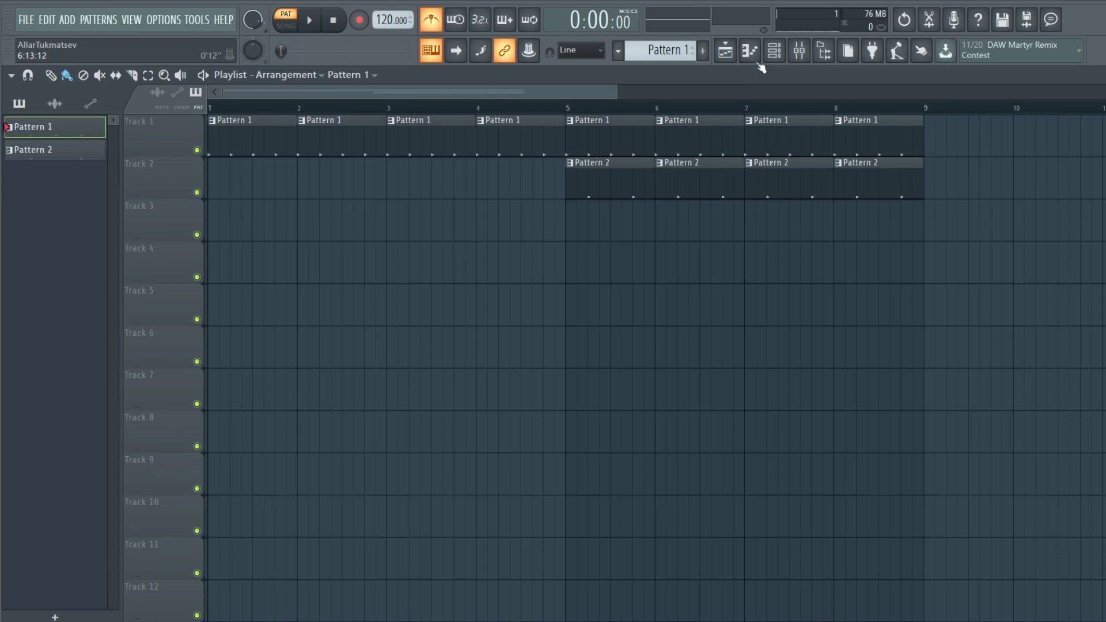
Show the channel rack and briefly play Pattern 1 in pattern mode
left_click(773, 50)
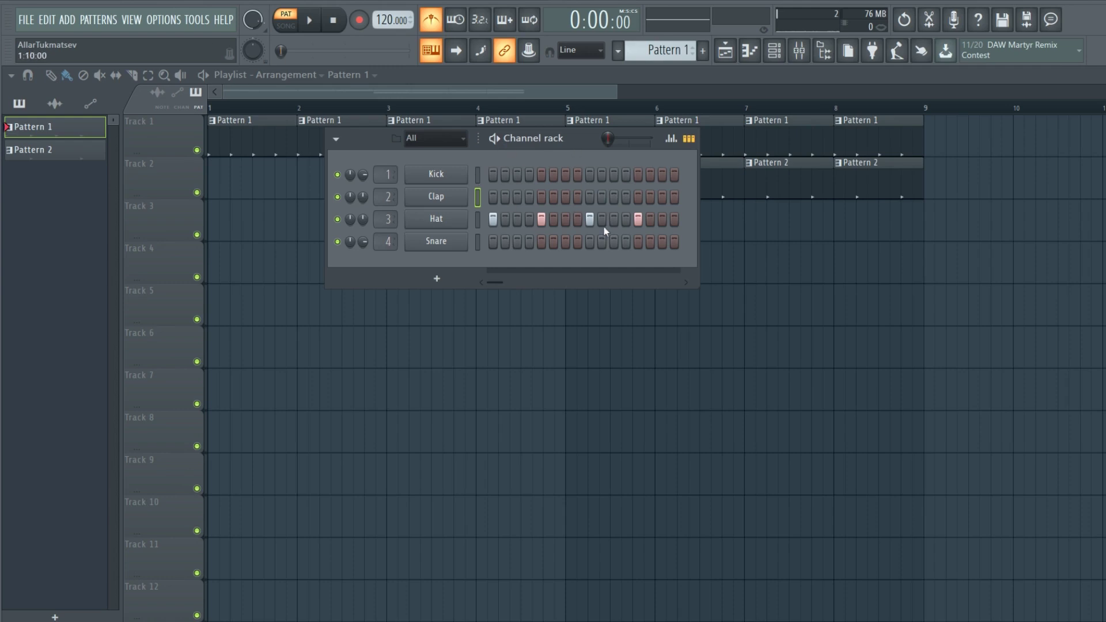
key("space")
key("space")
Switch playback to song mode and play the playlist arrangement through the Pattern 2 section
left_click(288, 27)
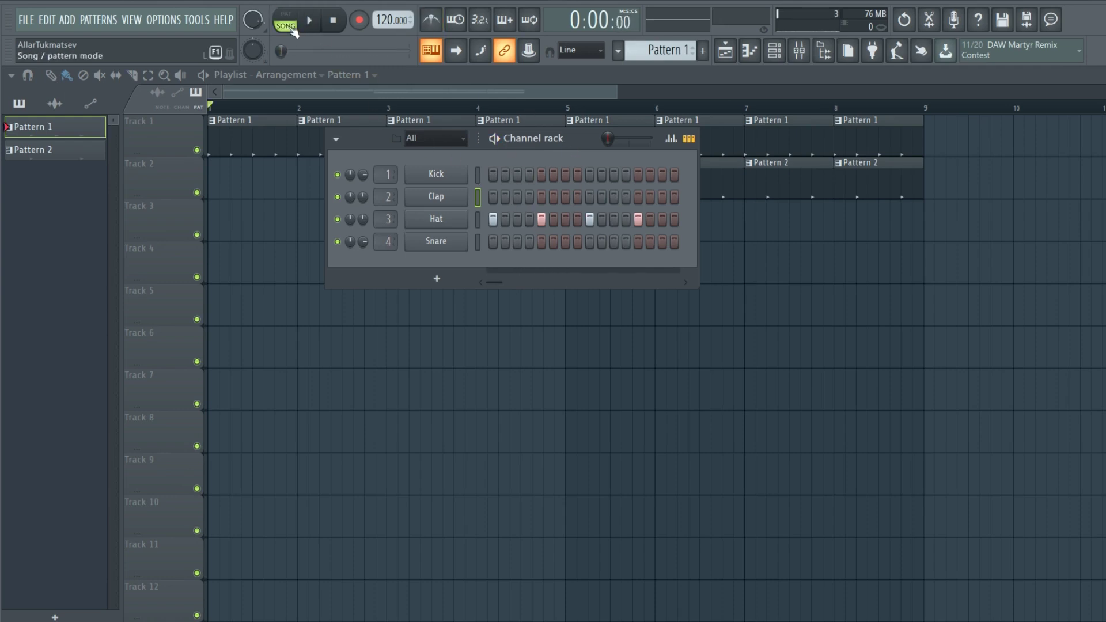
key("F6")
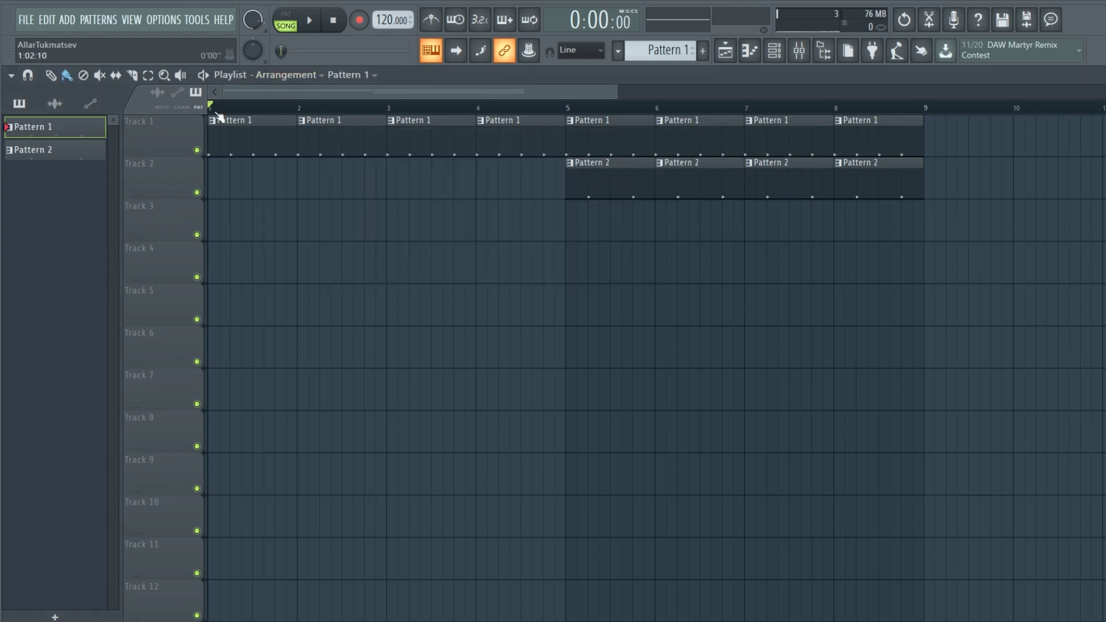
key("space")
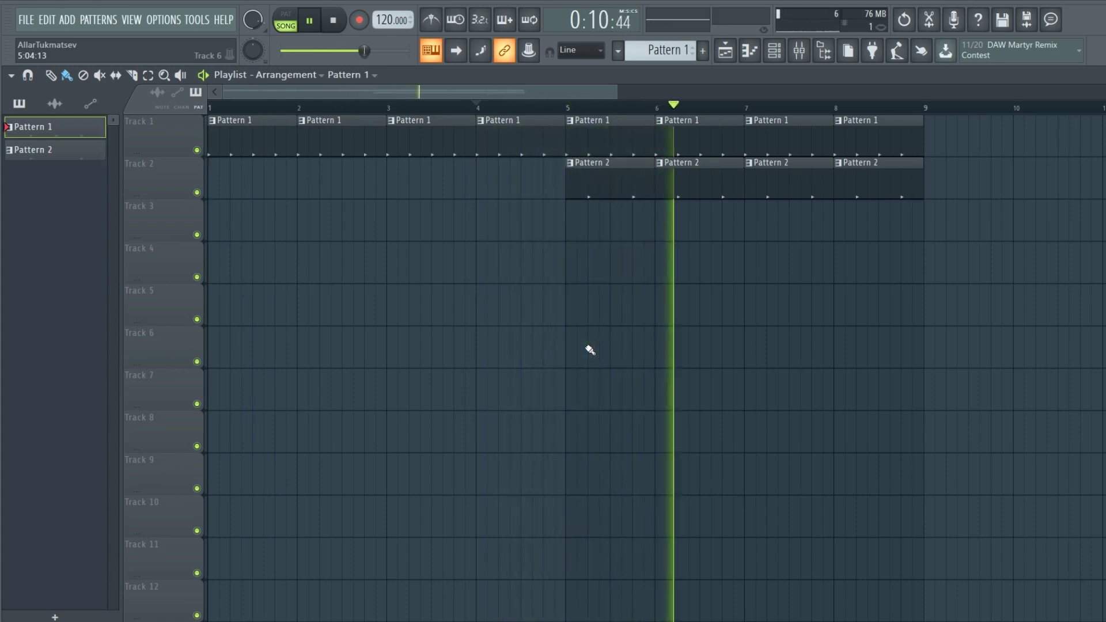
key("space")
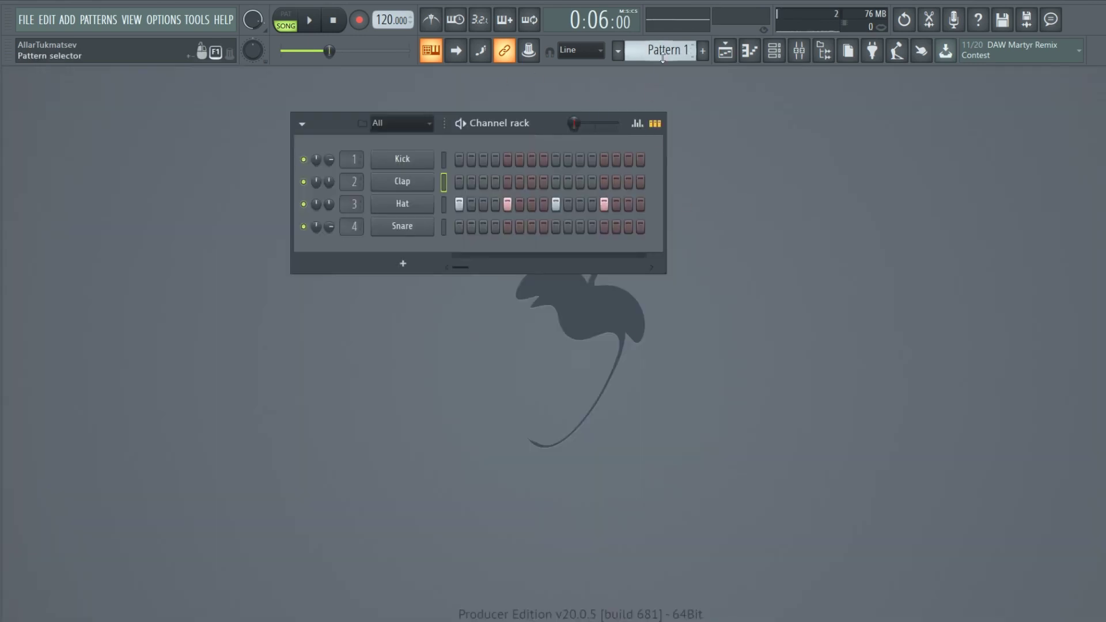
Cycle through Patterns 1 to 3 to compare their channel rack steps, ending on Pattern 1
scroll(664, 52, "down", 2)
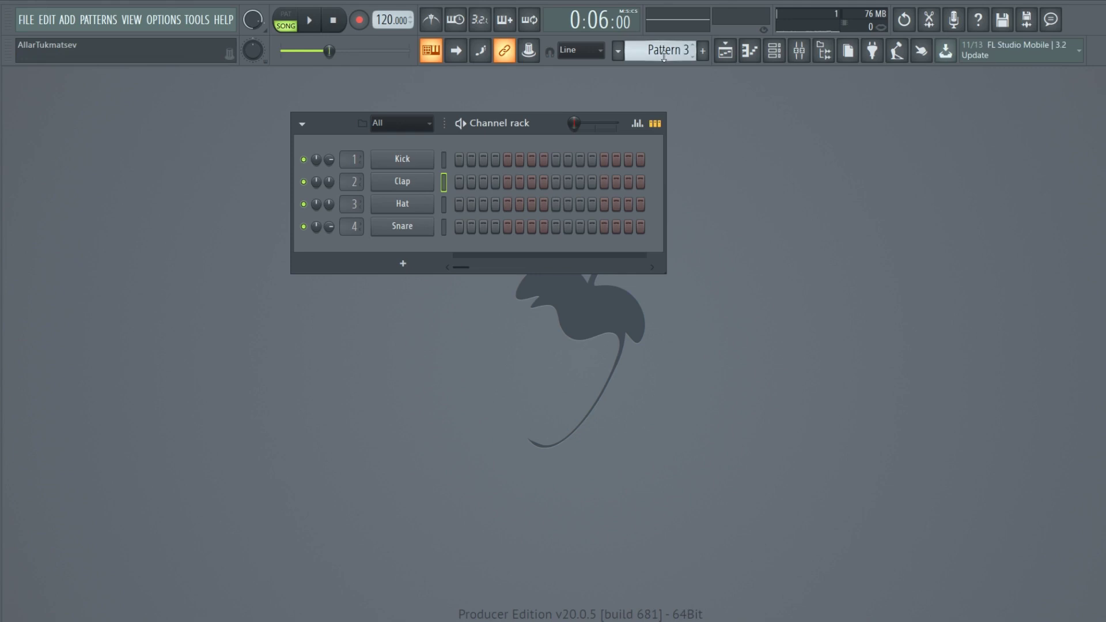
scroll(666, 56, "up", 1)
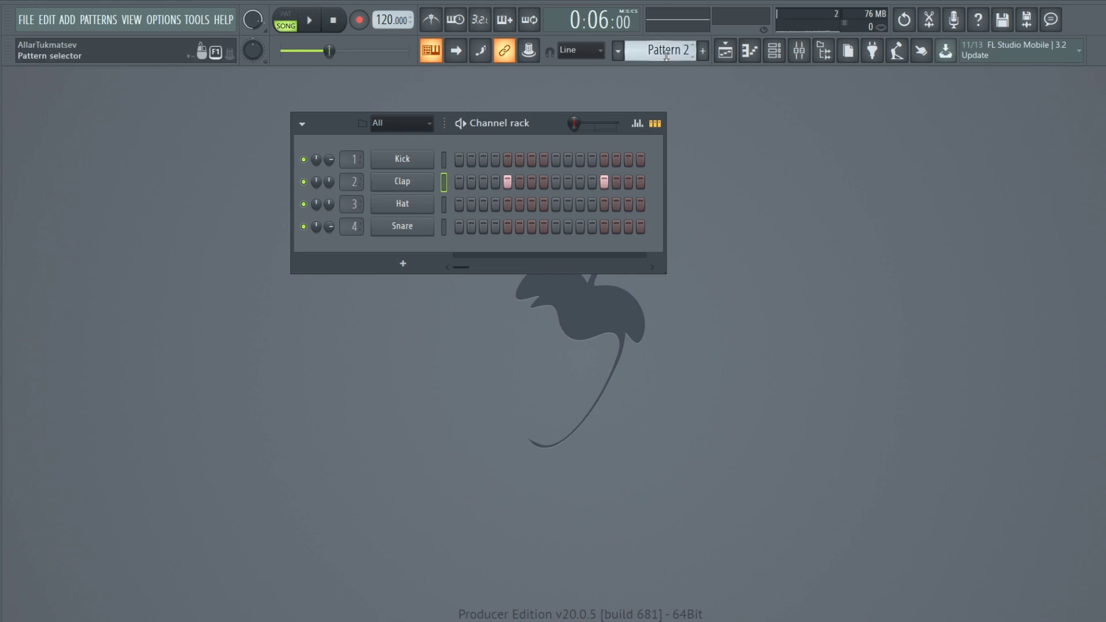
scroll(666, 56, "down", 1)
mouse_move(545, 122)
left_mouse_down()
mouse_move(519, 118)
mouse_move(549, 116)
mouse_move(536, 118)
left_mouse_up()
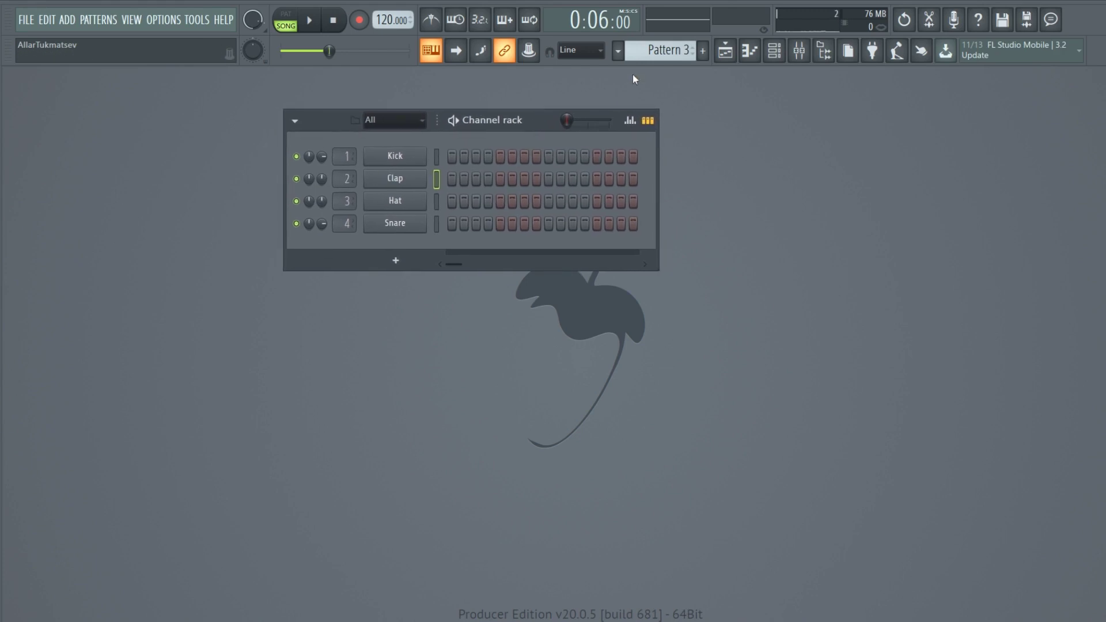
scroll(663, 50, "up", 2)
mouse_move(533, 126)
left_mouse_down()
mouse_move(508, 122)
mouse_move(518, 118)
left_mouse_up()
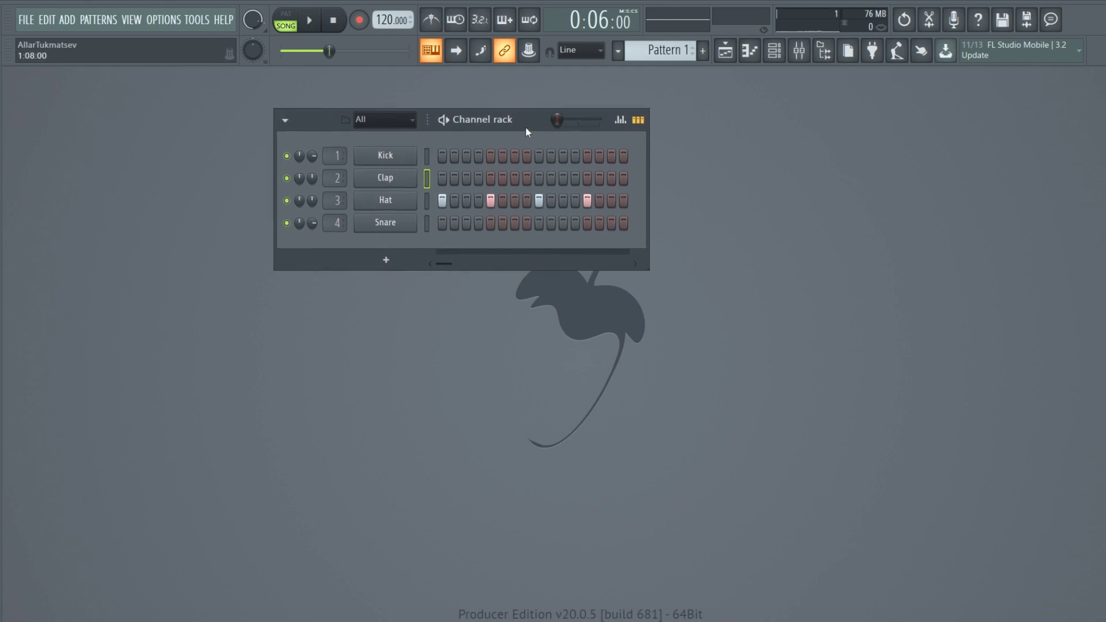
Examine the whole arrangement in the playlist alongside Pattern 1's steps in the channel rack
key("F5")
left_click_drag(616, 94, 743, 168)
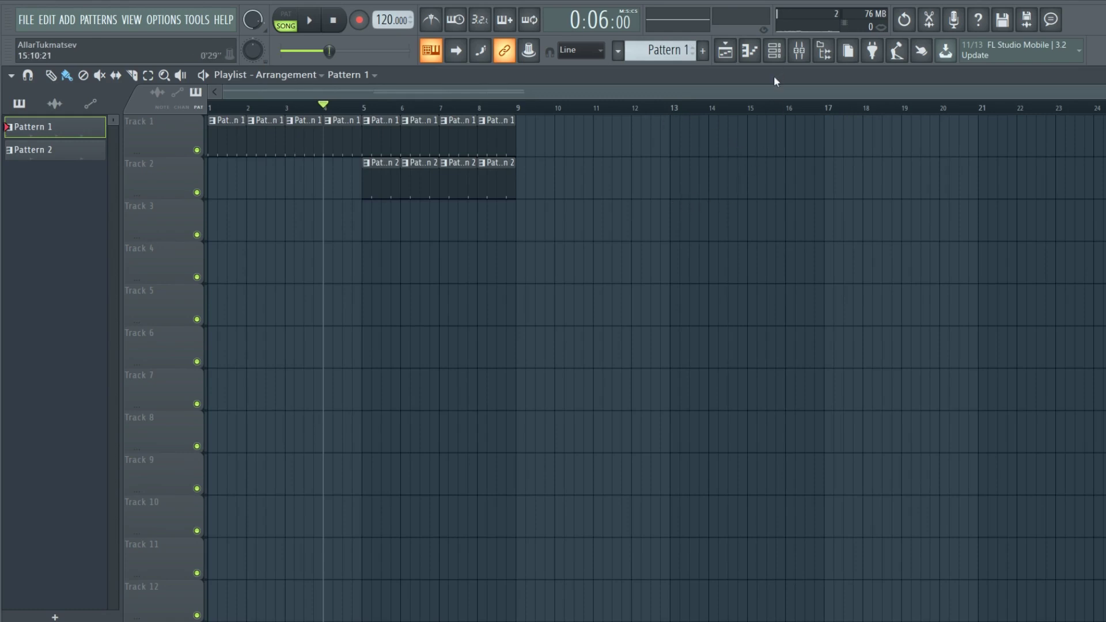
left_click(774, 51)
left_click_drag(523, 131, 535, 185)
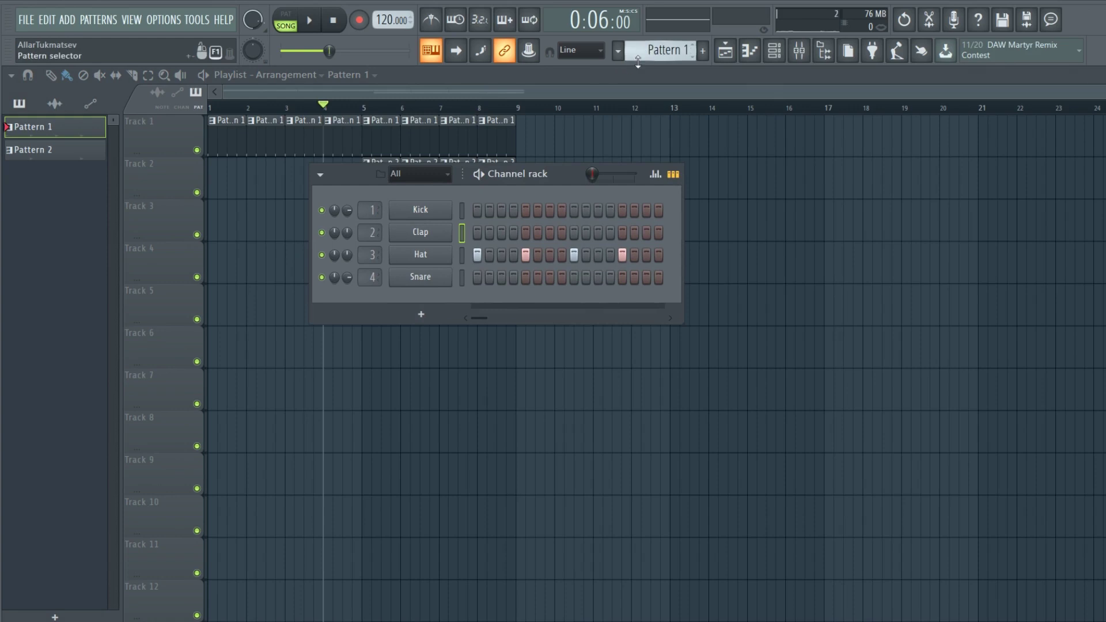
key("F6")
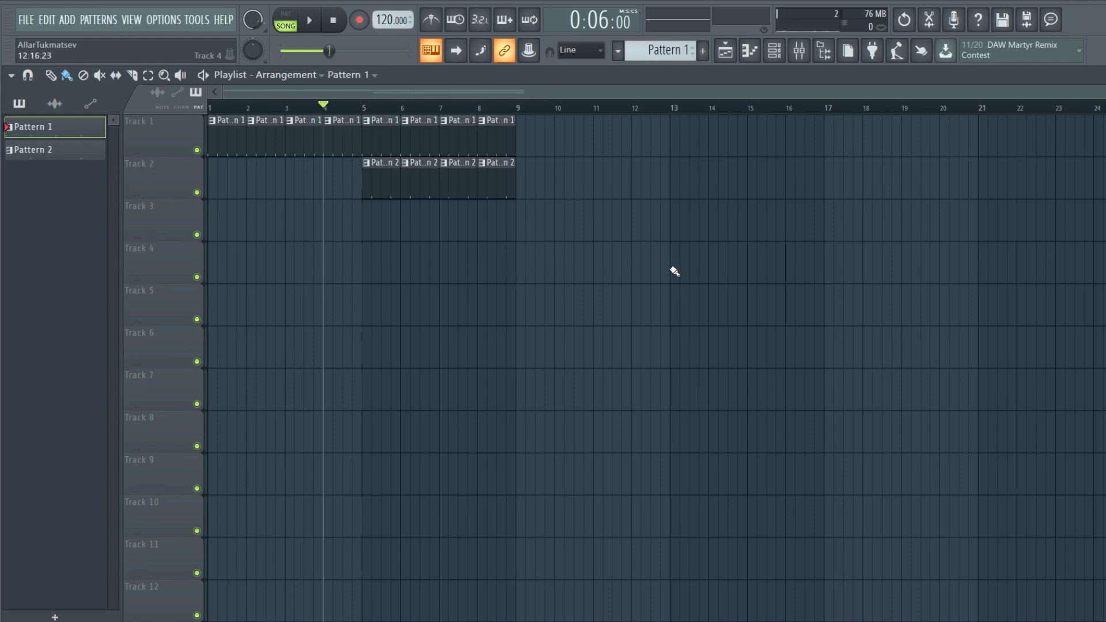
Clear all pattern clips from the playlist
left_click_drag(834, 89, 658, 89)
mouse_move(220, 144)
left_mouse_down()
mouse_move(227, 153)
mouse_move(472, 147)
mouse_move(504, 174)
mouse_move(412, 183)
mouse_move(377, 214)
left_mouse_up()
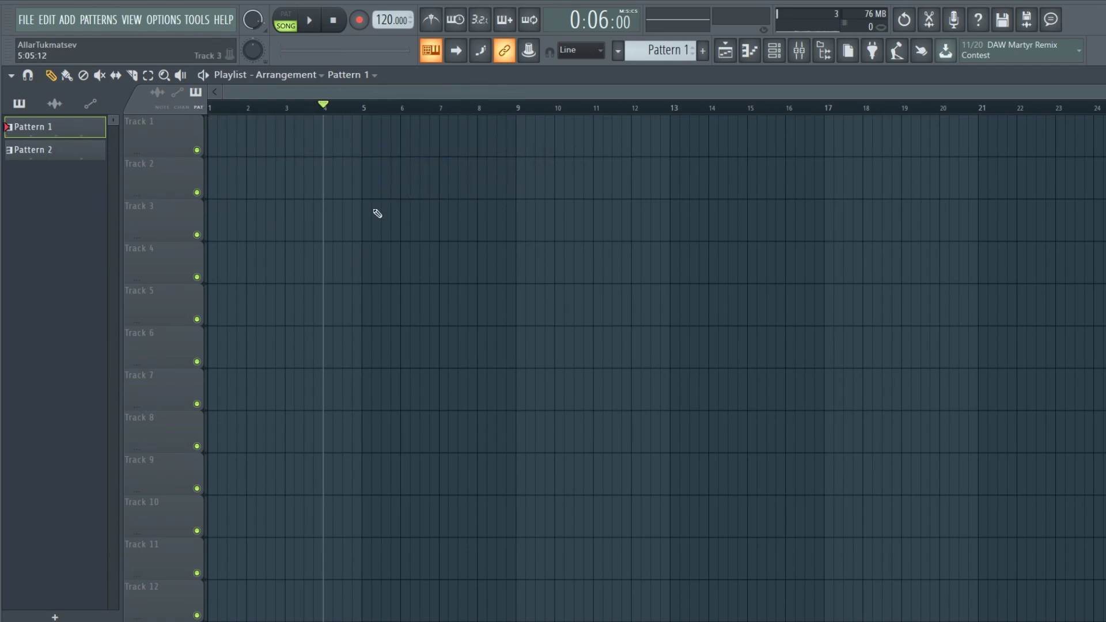
Place three Pattern 1 clips individually on Track 1 with the Draw tool, at bars 1, 2 and 4
left_click(217, 149)
left_click(272, 147)
left_click_drag(270, 141, 257, 143)
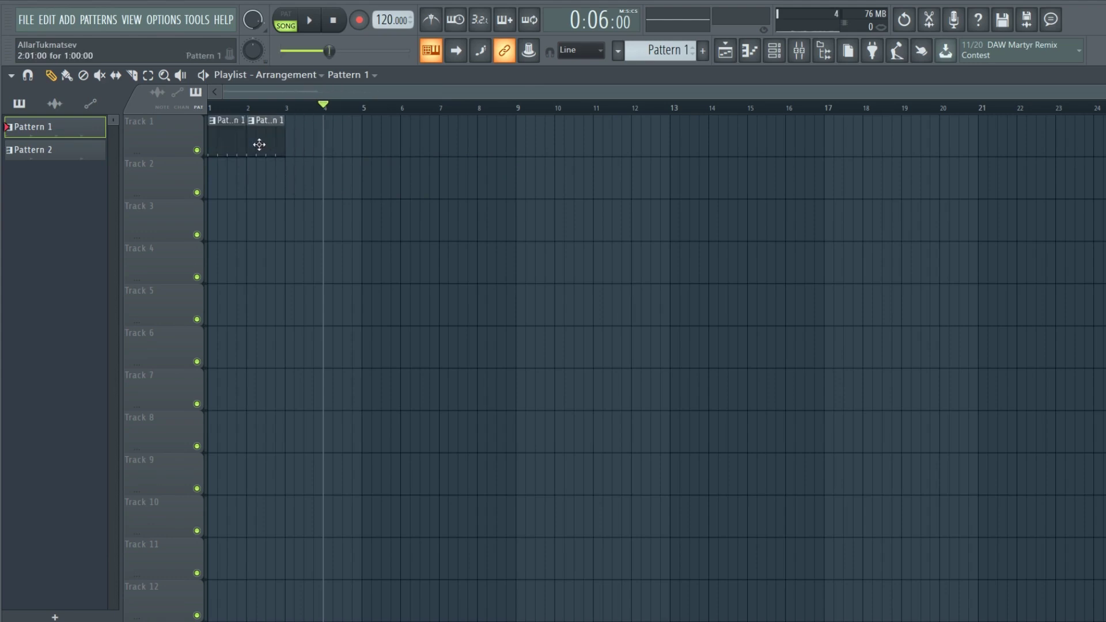
mouse_move(330, 150)
left_mouse_down()
mouse_move(371, 148)
mouse_move(338, 147)
left_mouse_up()
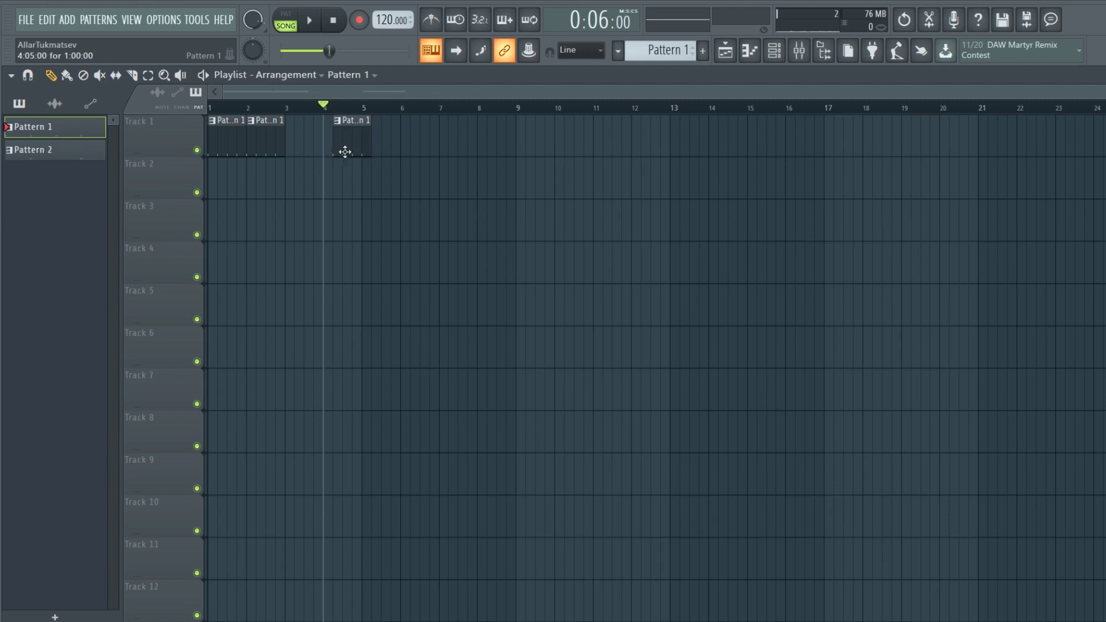
Try the Paint tool with Pattern 1 on Track 1 from bar 9, and clear the playlist
left_click(68, 79)
left_click(519, 147)
mouse_move(520, 149)
left_mouse_down()
mouse_move(945, 154)
mouse_move(977, 240)
left_mouse_up()
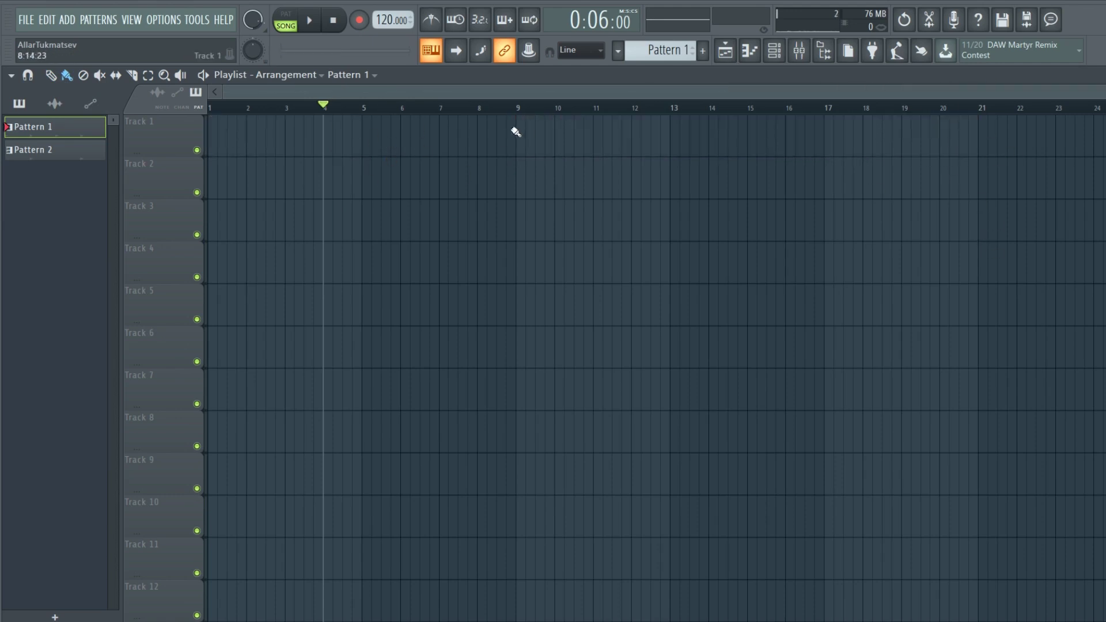
Select Pattern 2 while viewing the channel rack, place a clip on Track 1 at bar 5, and remove it
left_click(777, 55)
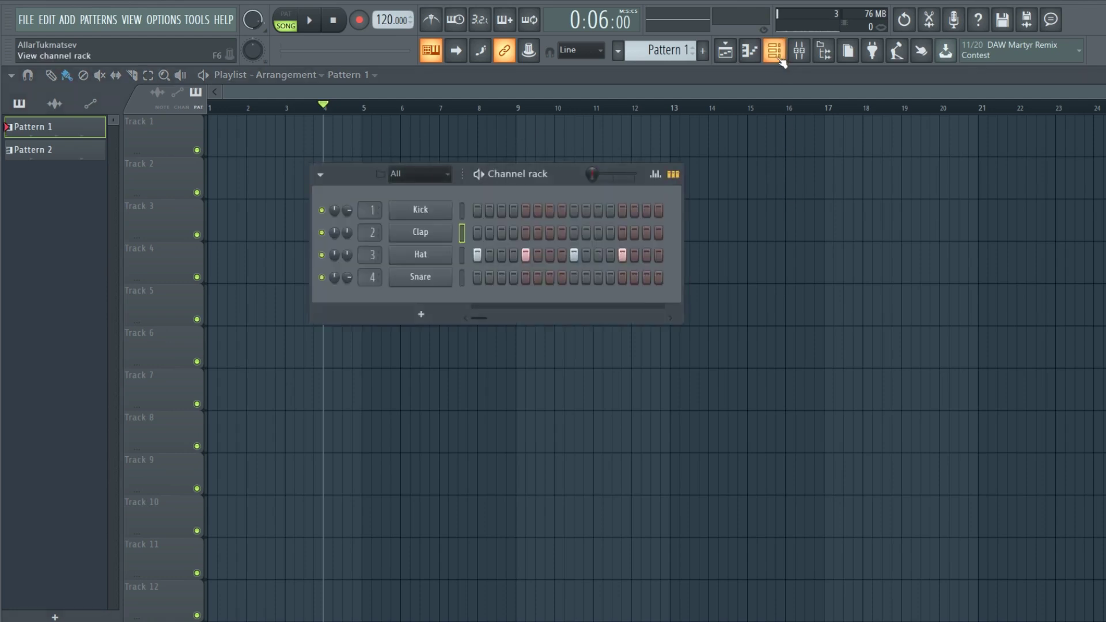
left_click_drag(558, 174, 634, 148)
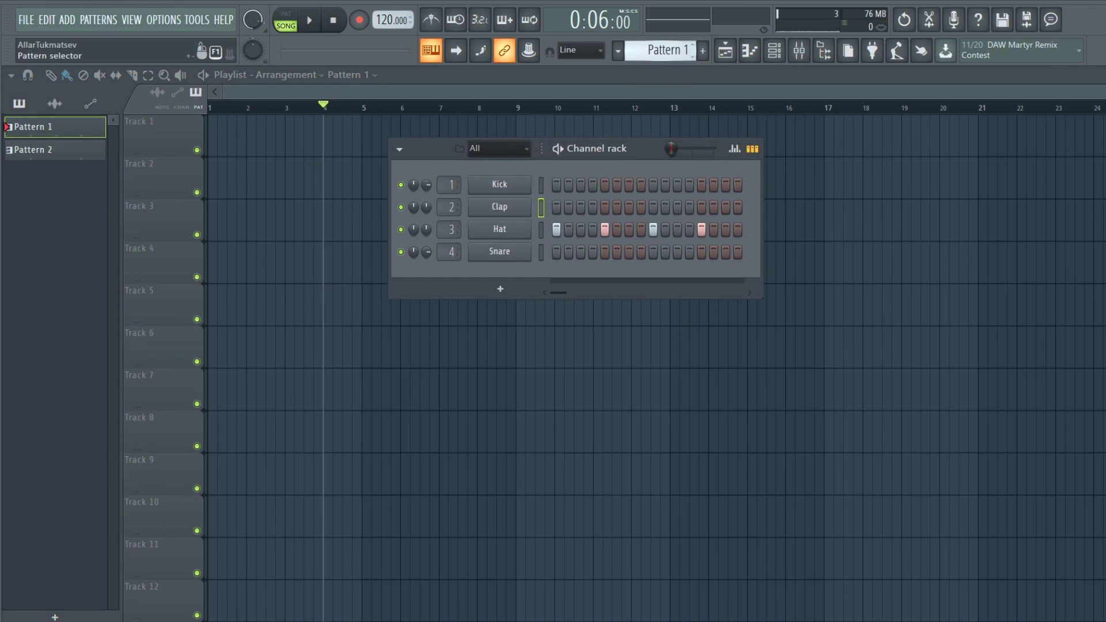
scroll(663, 50, "down", 1)
key("F6")
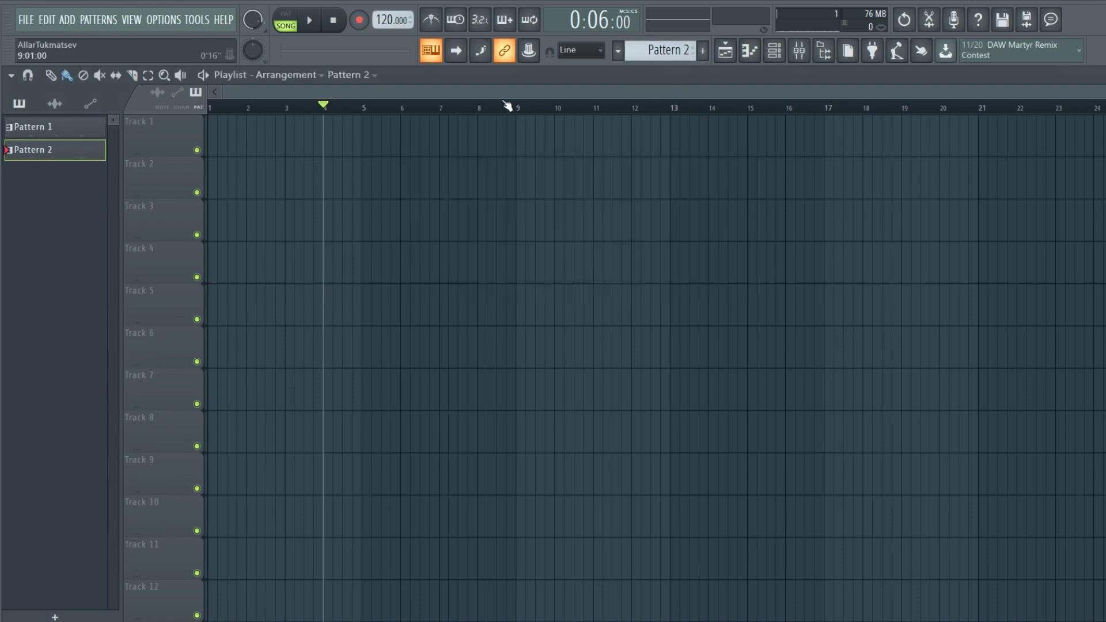
left_click(366, 138)
right_click(395, 147)
Select Pattern 1 and place one clip of it on Track 1 at bar 5
left_click(51, 132)
left_click_drag(224, 151, 369, 140)
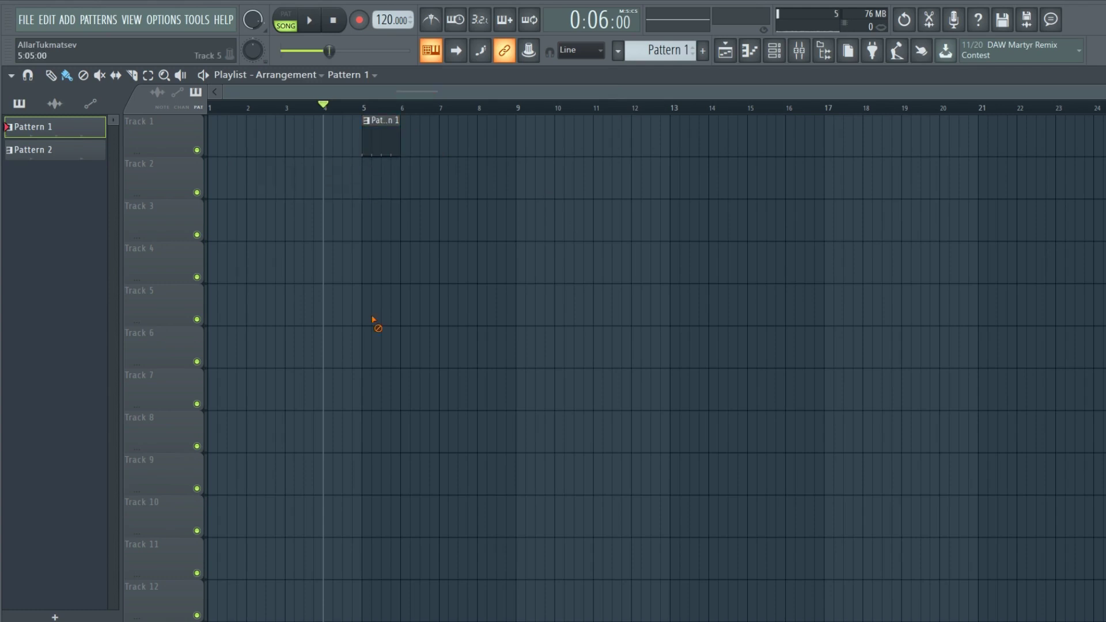
Compare Pattern 2's Clap notes with Pattern 1's Hat notes in the piano roll
left_click(58, 151)
key("F7")
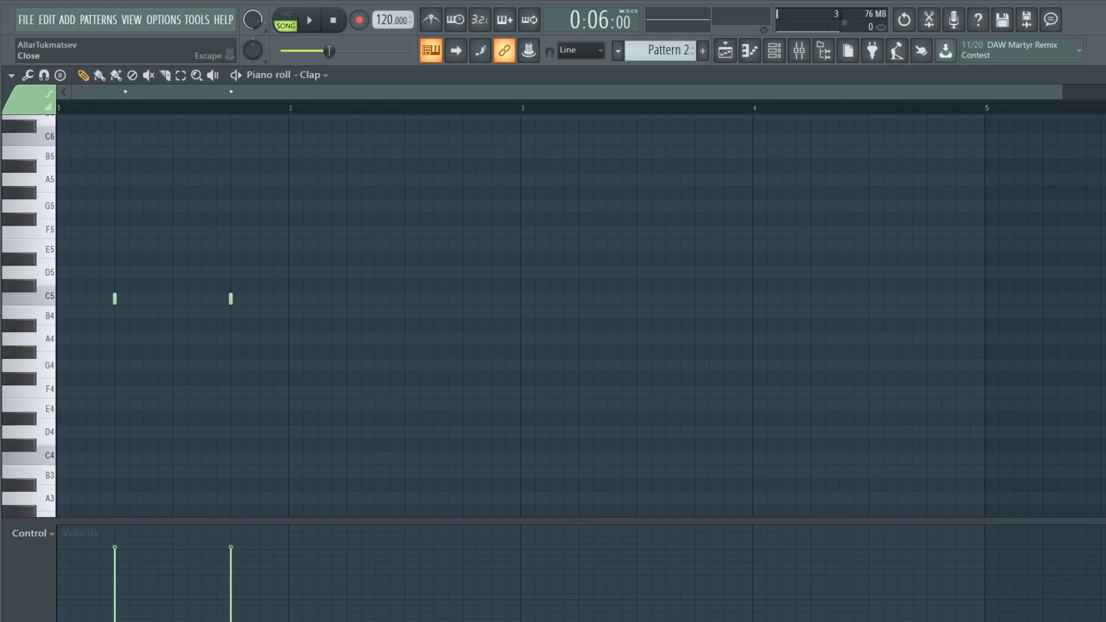
key("F7")
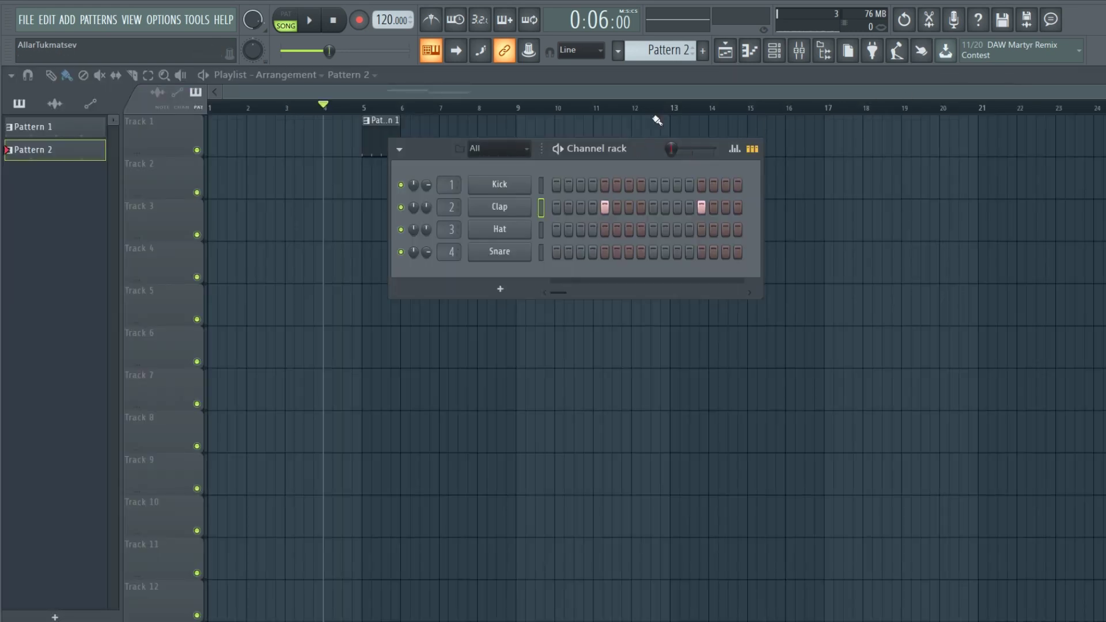
left_click(78, 128)
key("F7")
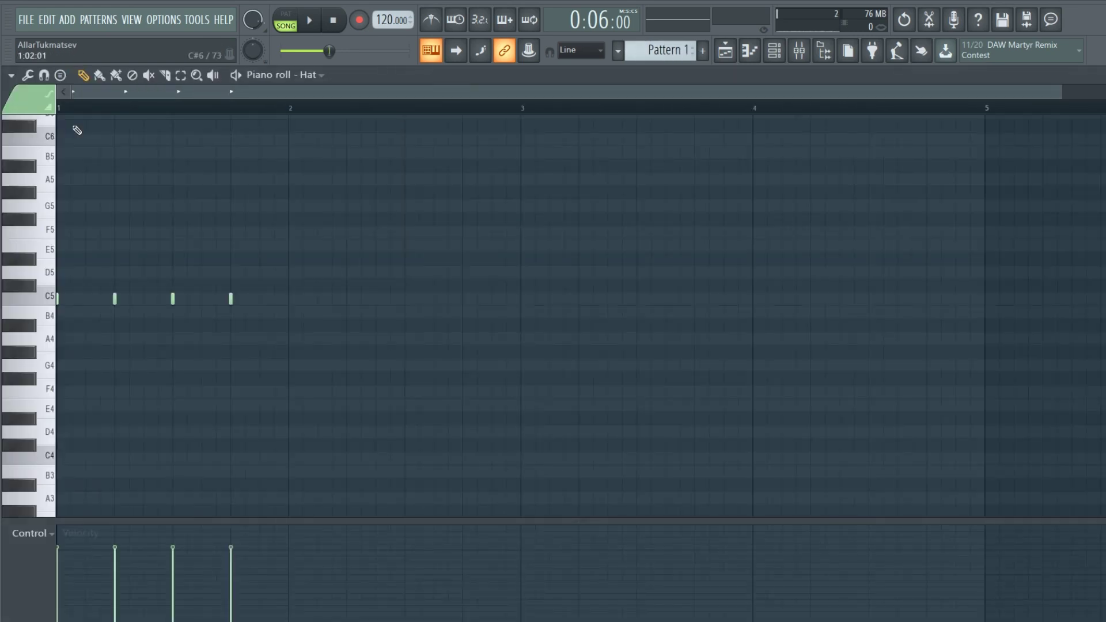
key("F7")
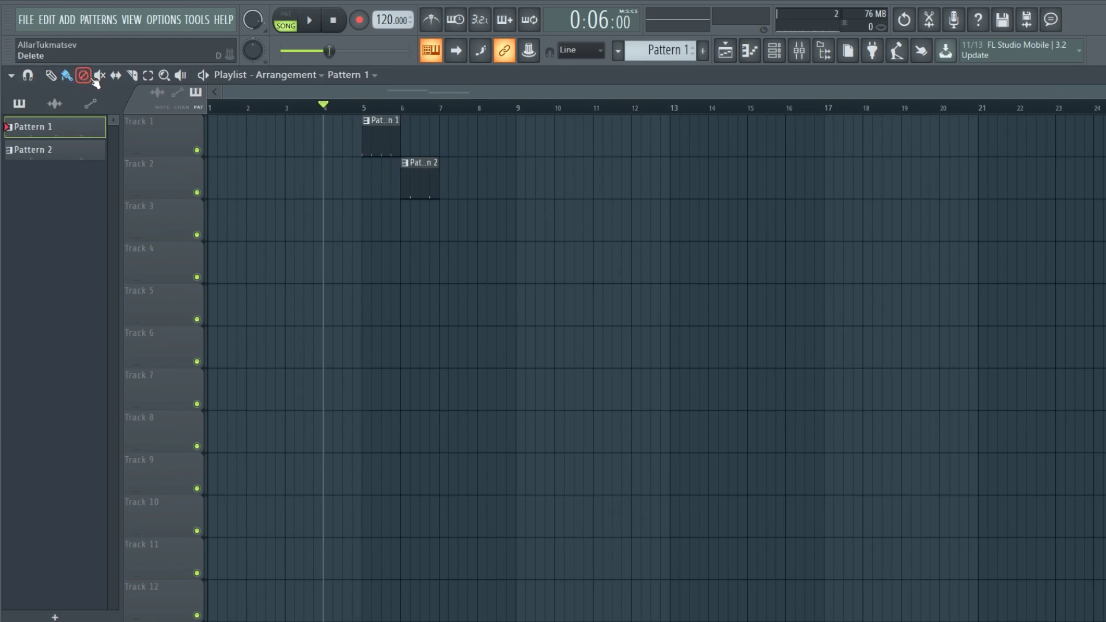
Slice the Pattern 1 clip at bar 5 on Track 1 into four quarter-bar pieces
left_click(134, 76)
left_click_drag(1104, 92, 650, 91)
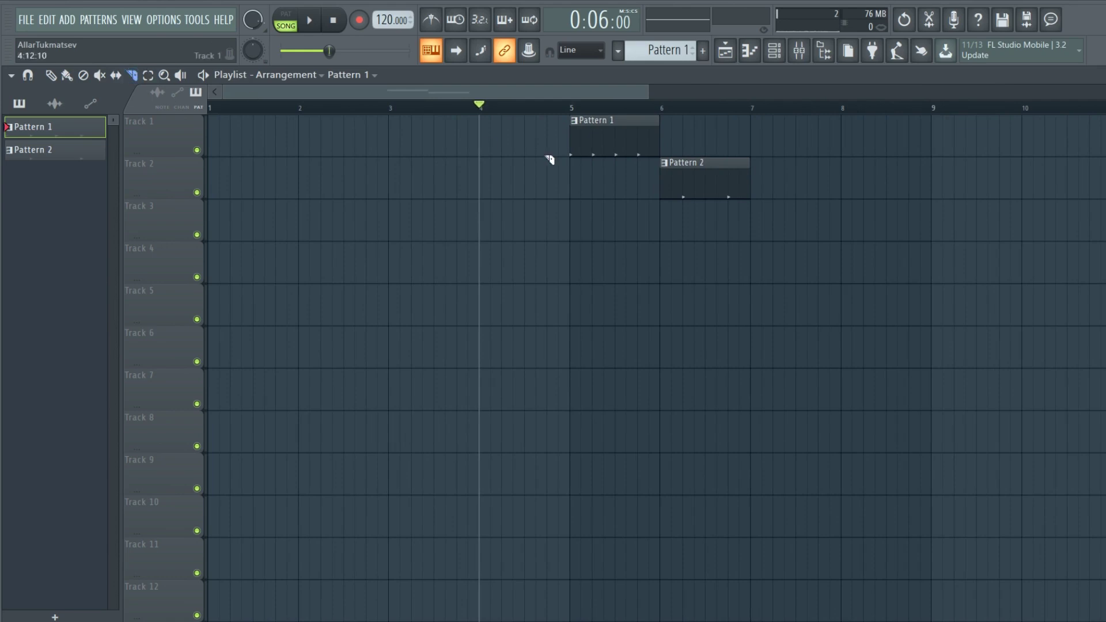
left_click_drag(602, 173, 600, 124)
left_click_drag(617, 176, 639, 109)
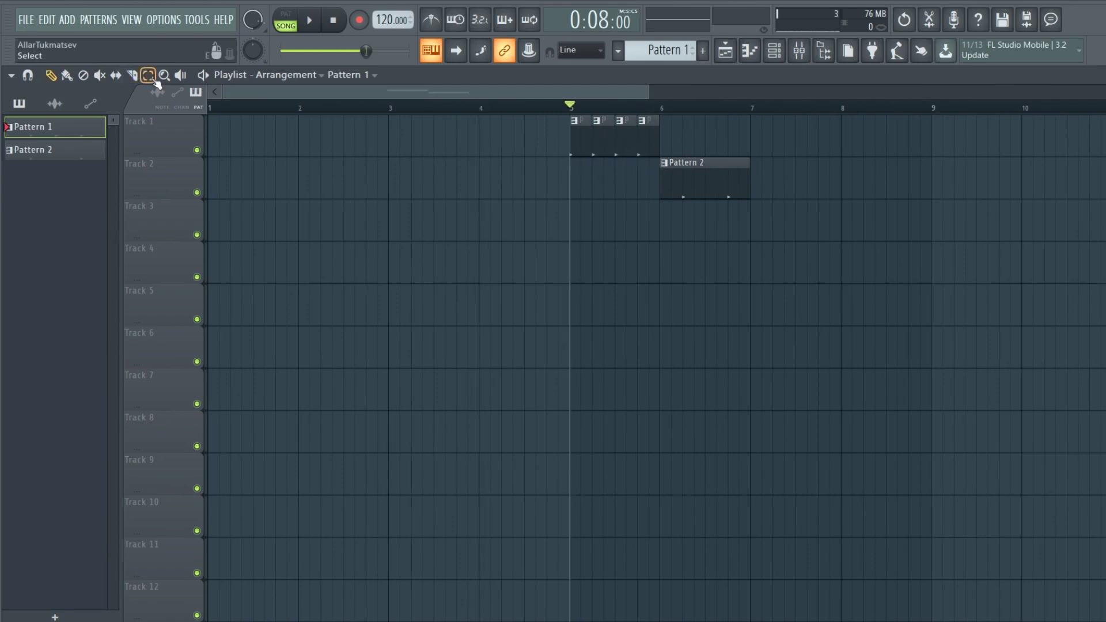
Select all the clips on Tracks 1 and 2 and move them together so the group starts at bar 3
left_click(148, 75)
left_click_drag(828, 284, 569, 114)
left_click(416, 206)
left_click_drag(915, 288, 569, 115)
left_click(51, 76)
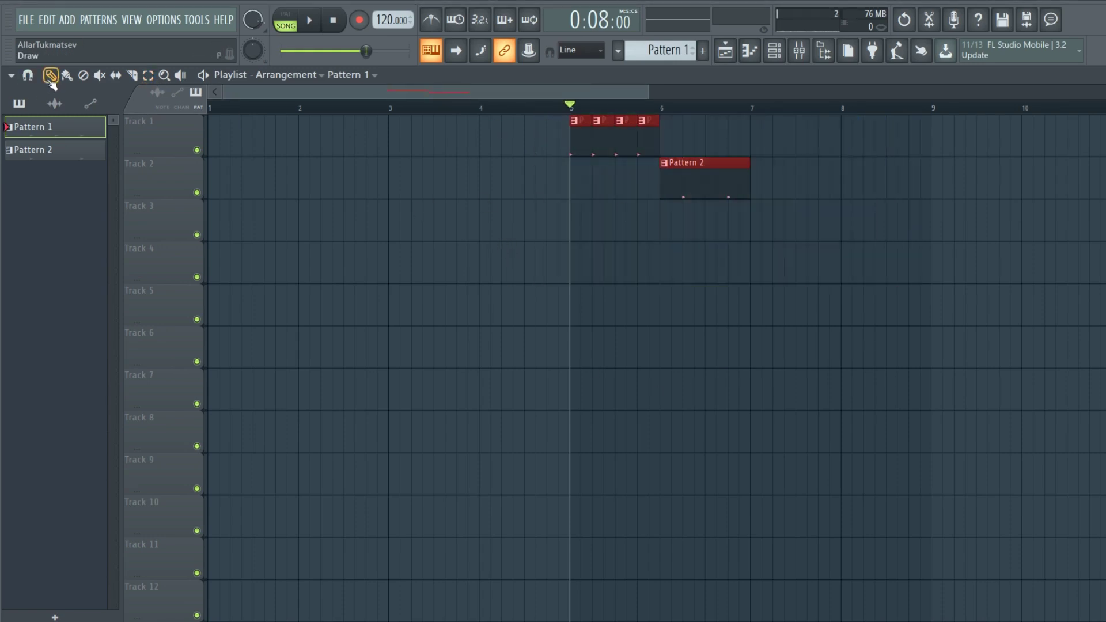
left_click_drag(579, 146, 391, 122)
left_click_drag(693, 92, 1077, 92)
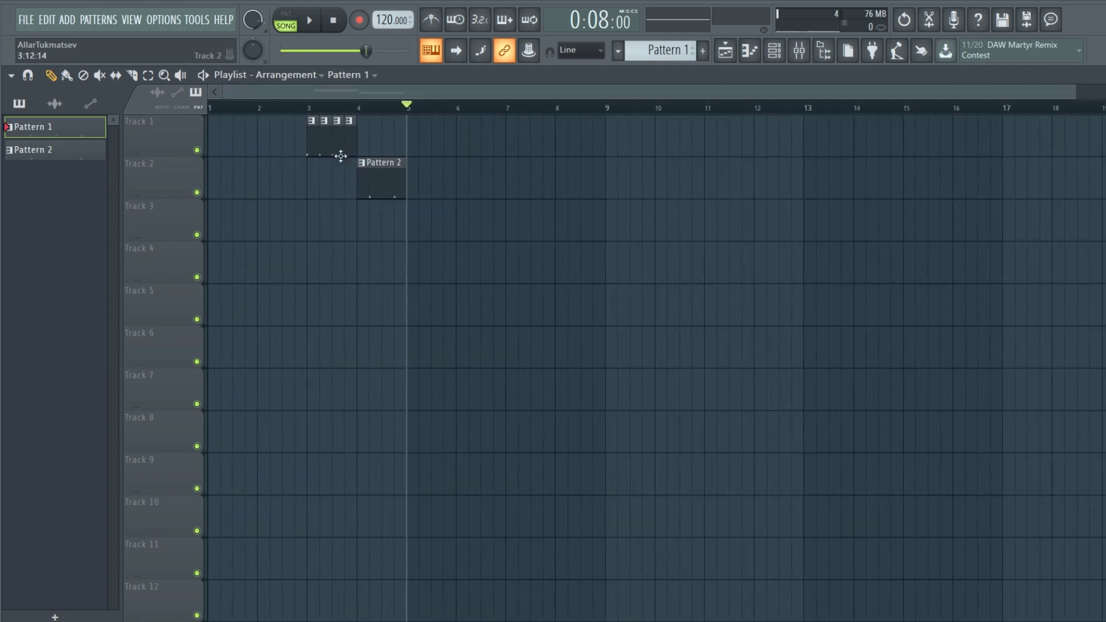
Delete all the playlist clips and paint Pattern 1 on Track 1 across bars 1 to 4
right_click(311, 141)
left_click(390, 173)
right_click(390, 173)
left_click(54, 132)
left_click(214, 133)
mouse_move(281, 136)
left_mouse_down()
mouse_move(375, 144)
mouse_move(393, 216)
left_mouse_up()
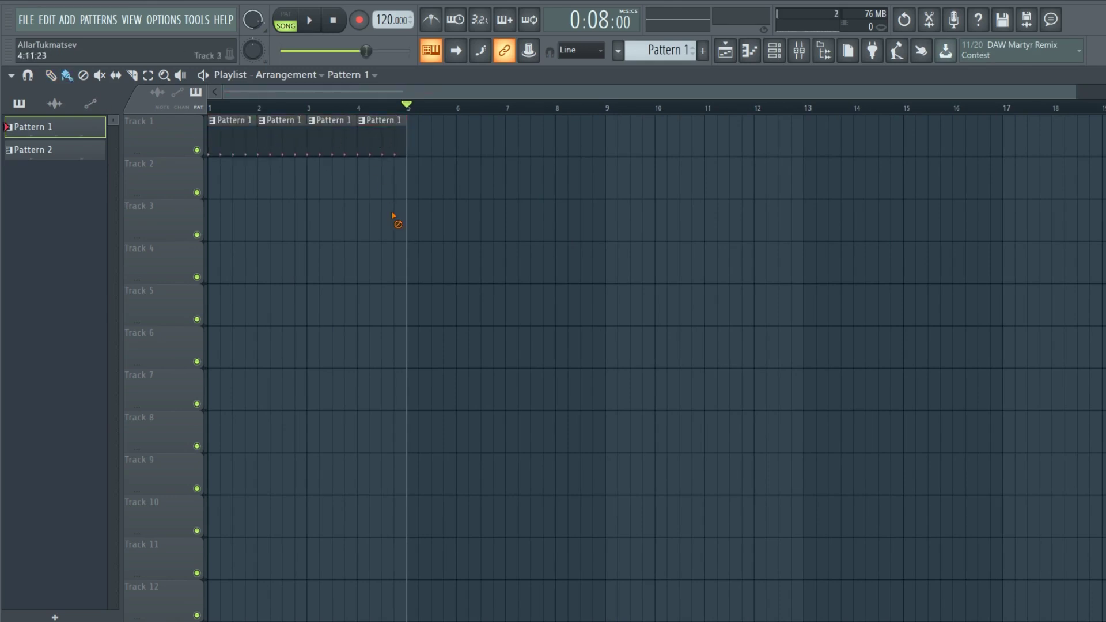
Paint Pattern 2 on Track 2 across bars 5 to 12 and Pattern 1 on Track 1 across bars 13 to 16
left_click(48, 154)
mouse_move(420, 176)
left_mouse_down()
mouse_move(767, 189)
mouse_move(773, 223)
left_mouse_up()
left_click(384, 145)
left_click_drag(815, 149, 974, 148)
left_click_drag(832, 91, 858, 92)
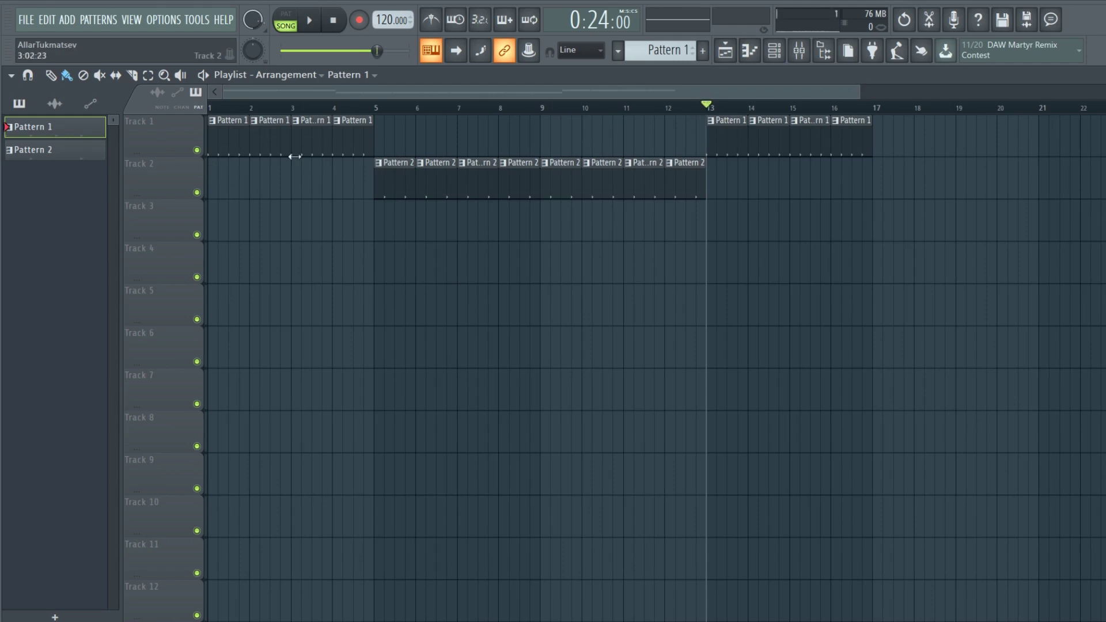
Move the Pattern 2 clips to start at bar 9 and the last four Pattern 1 clips to start at bar 5
left_click_drag(778, 282, 402, 145)
left_click_drag(825, 239, 1105, 161)
left_click_drag(815, 195, 432, 190)
Slice the first Pattern 1 clip on Track 1 a quarter bar in and trim the start of its second piece
left_click(165, 76)
left_click(624, 265)
left_click_drag(680, 92, 332, 94)
left_click(132, 76)
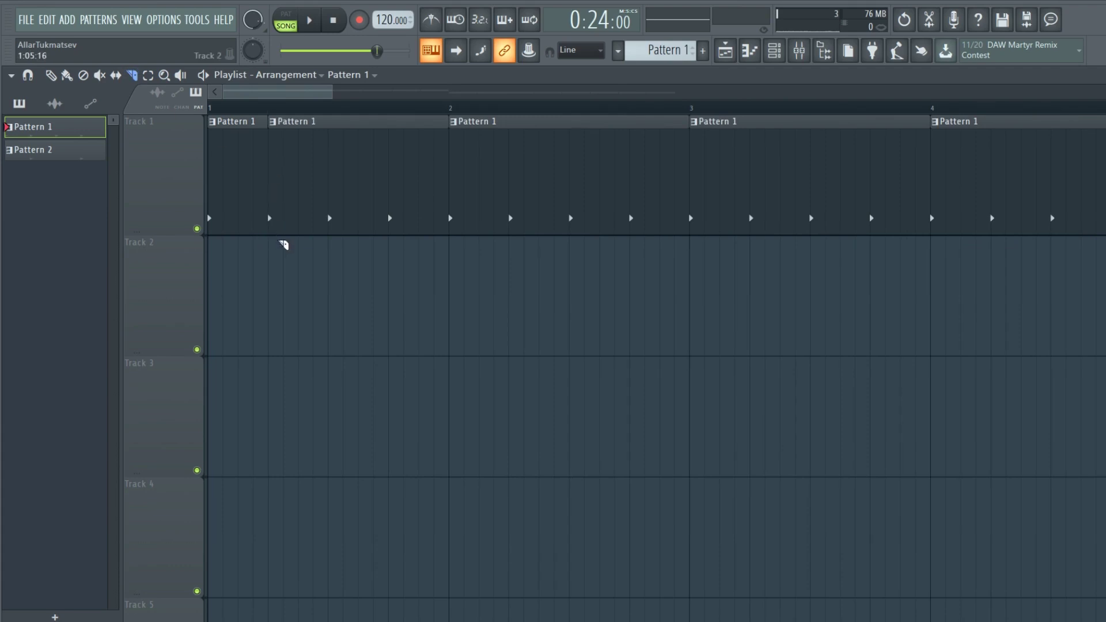
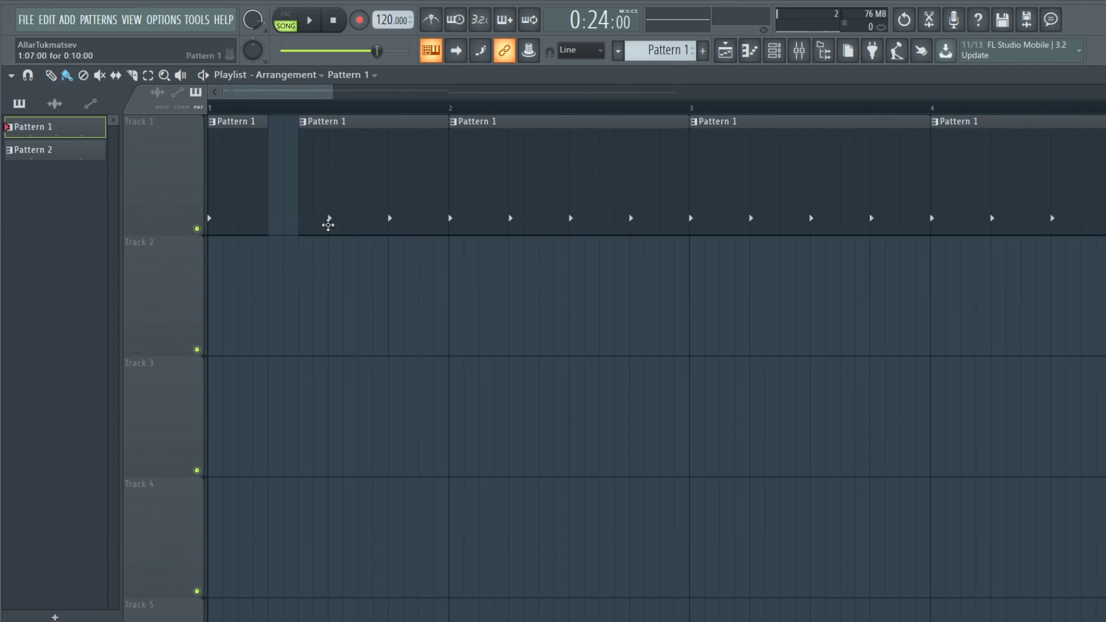
left_click_drag(329, 90, 333, 90)
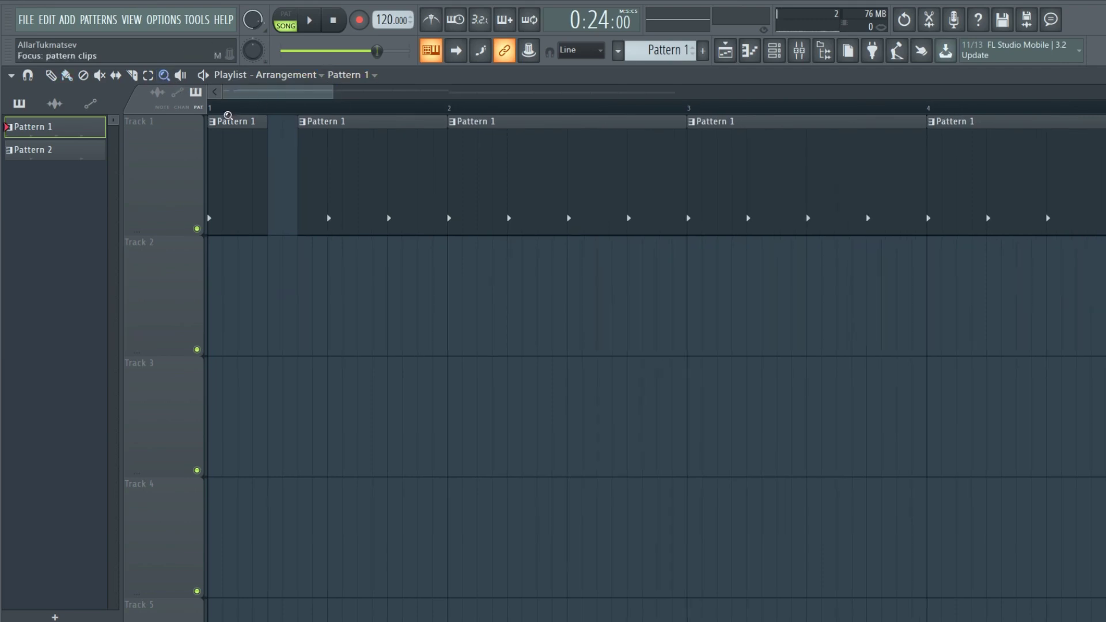
Look through the playlist at different zoom levels, down to Track 500 and back to Track 1
left_click(440, 219)
left_click(440, 219)
left_click(440, 219)
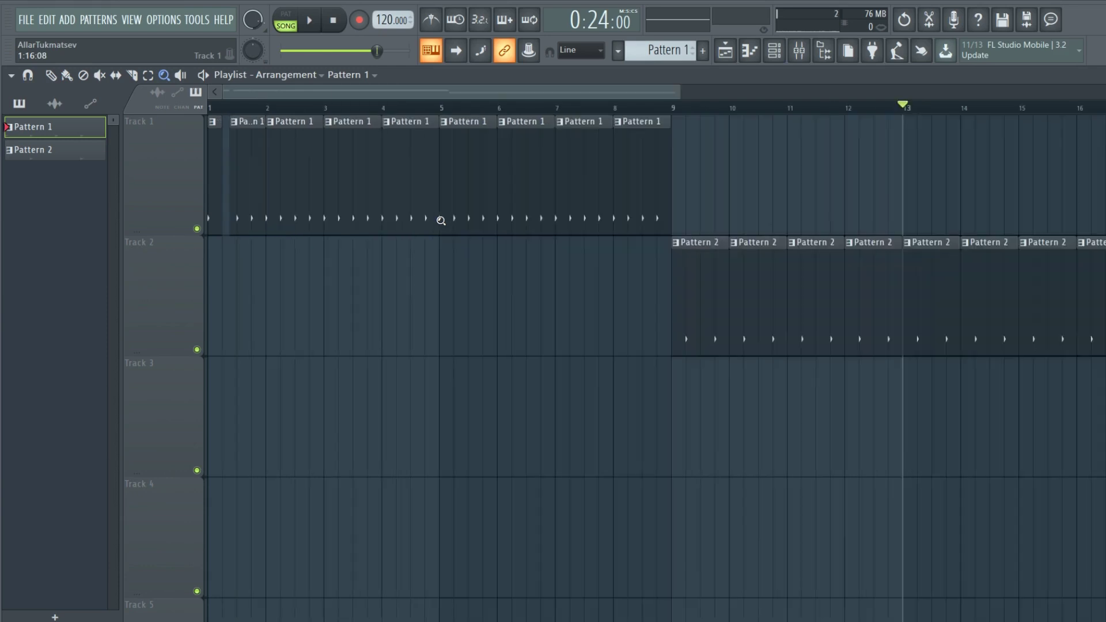
left_click(48, 76)
left_click_drag(679, 92, 947, 92)
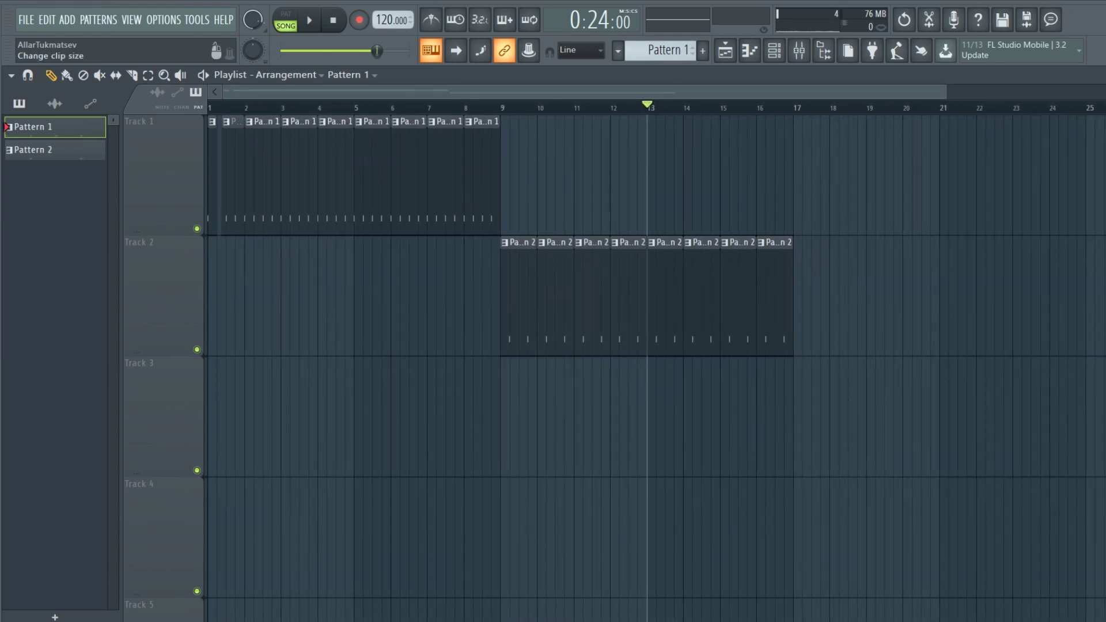
scroll(576, 345, "down", 5)
scroll(576, 346, "down", 3)
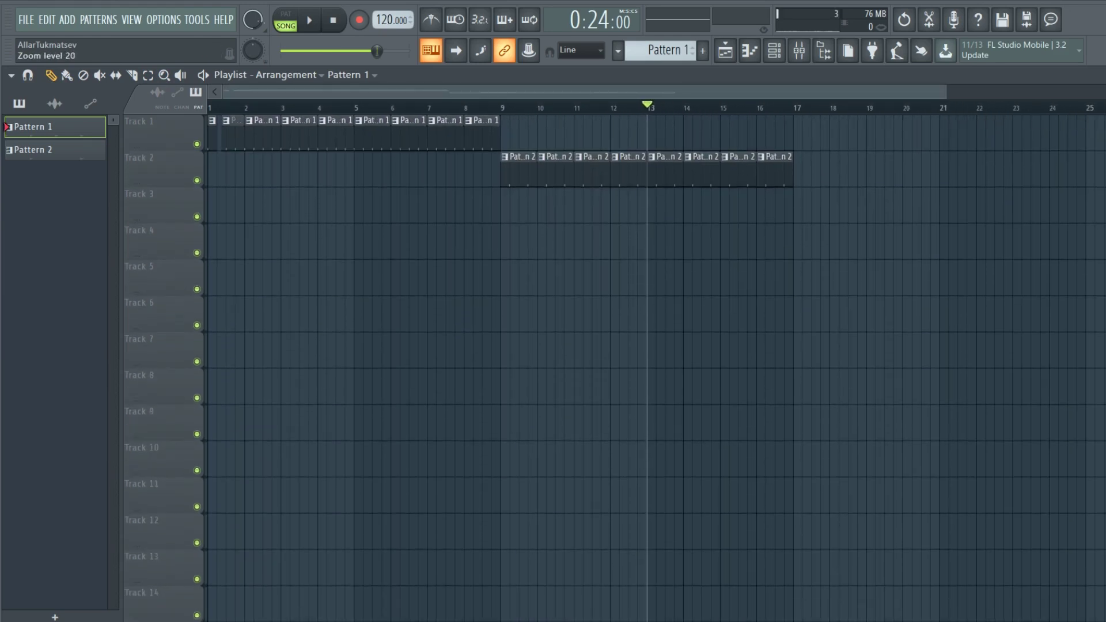
scroll(576, 345, "up", 5)
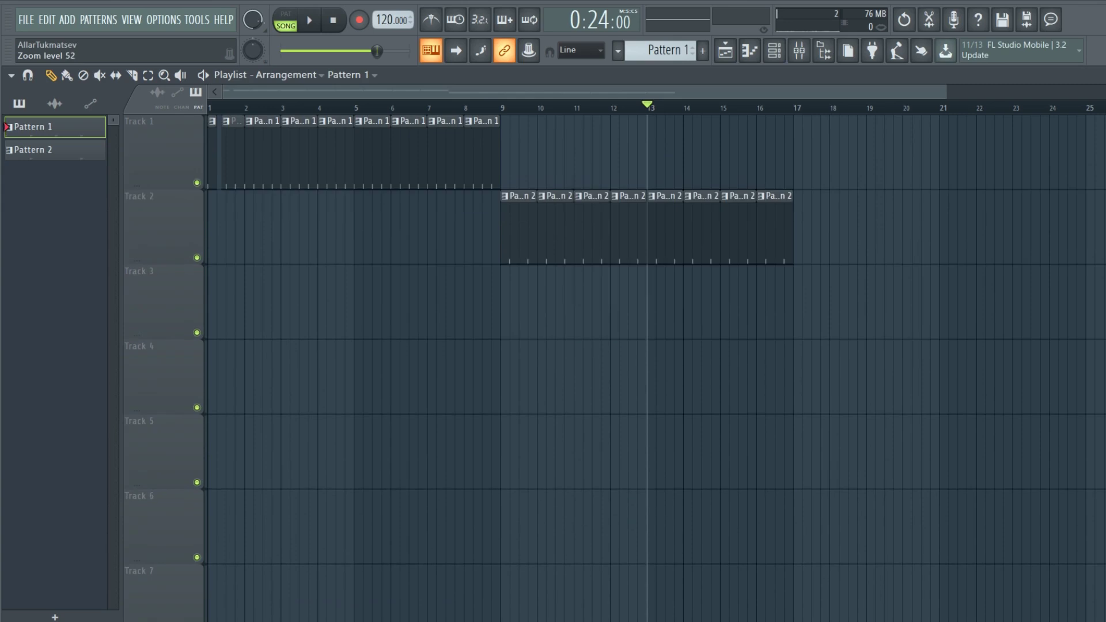
scroll(577, 346, "down", 8)
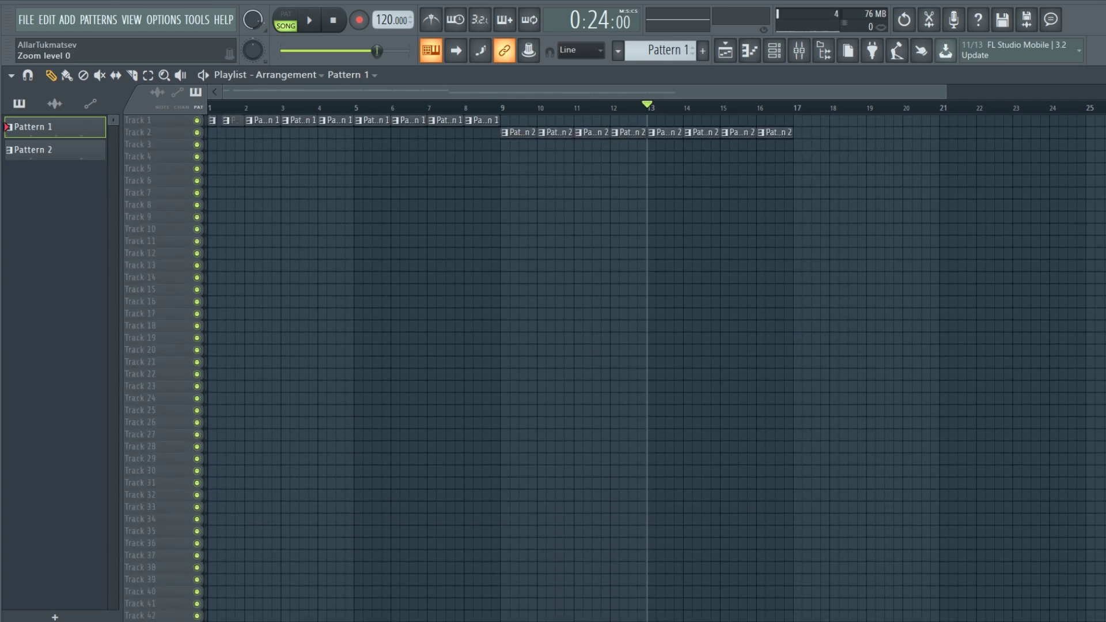
scroll(577, 345, "down", 20)
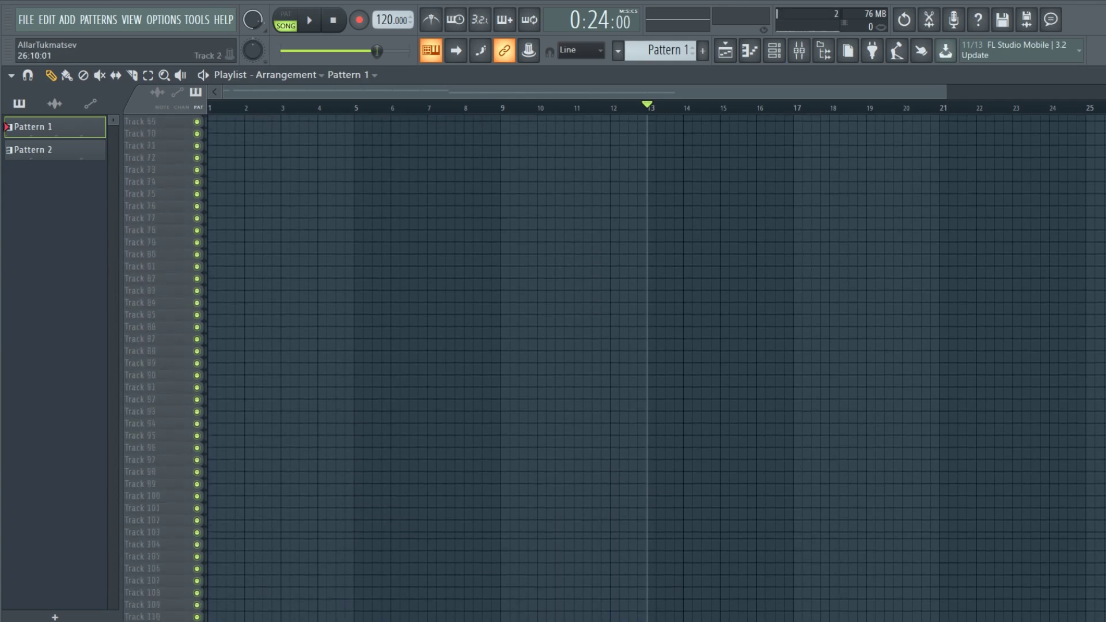
scroll(616, 368, "down", 7)
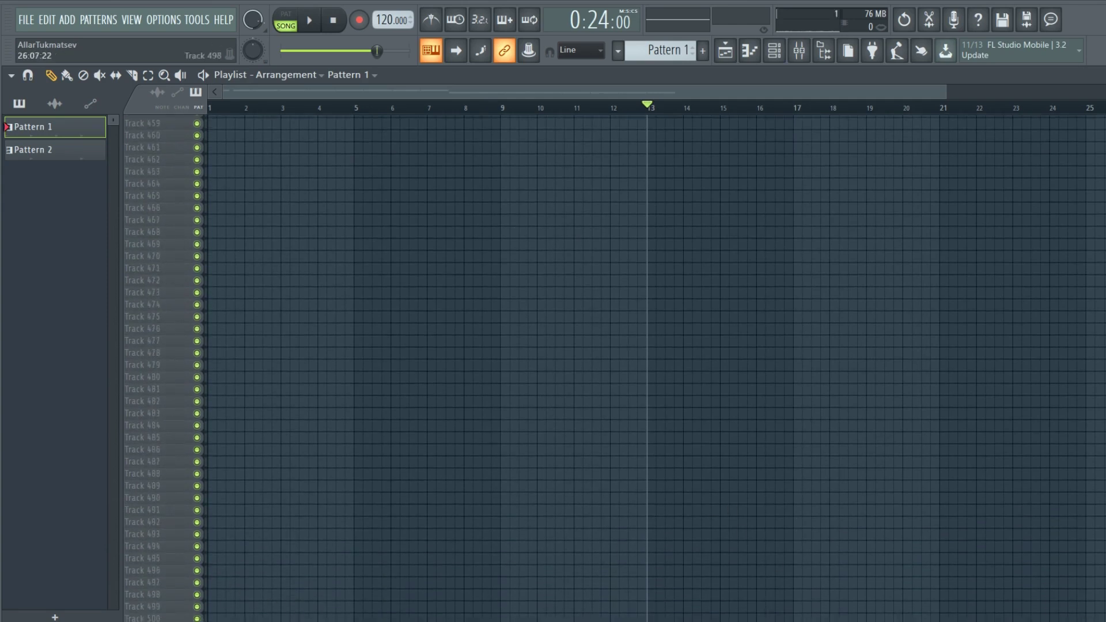
scroll(616, 368, "up", 20)
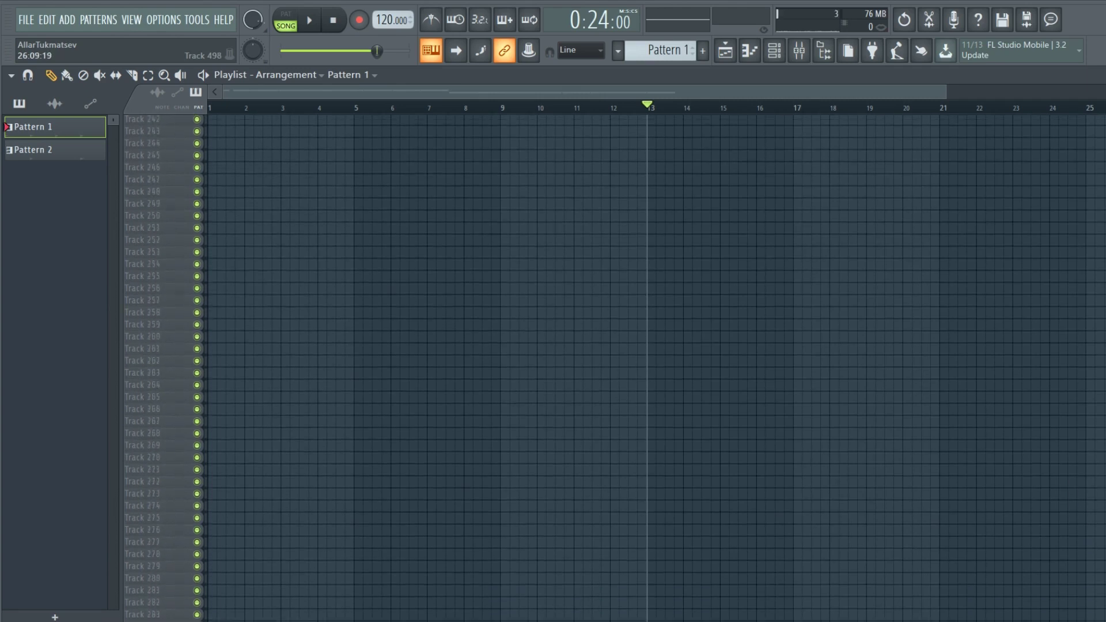
scroll(615, 369, "up", 16)
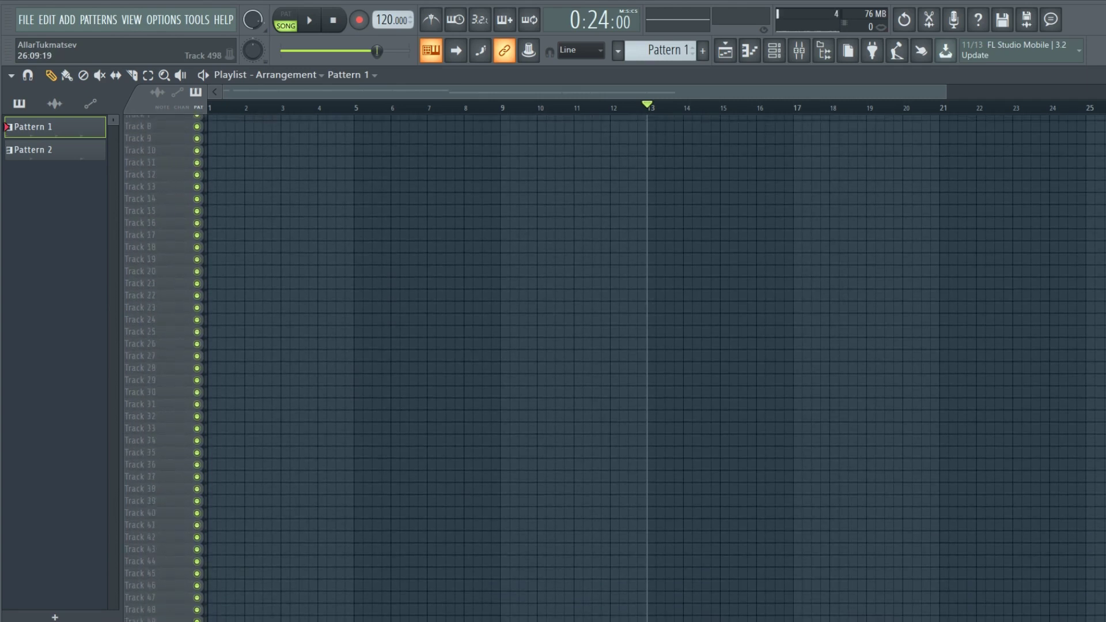
scroll(137, 133, "up", 5)
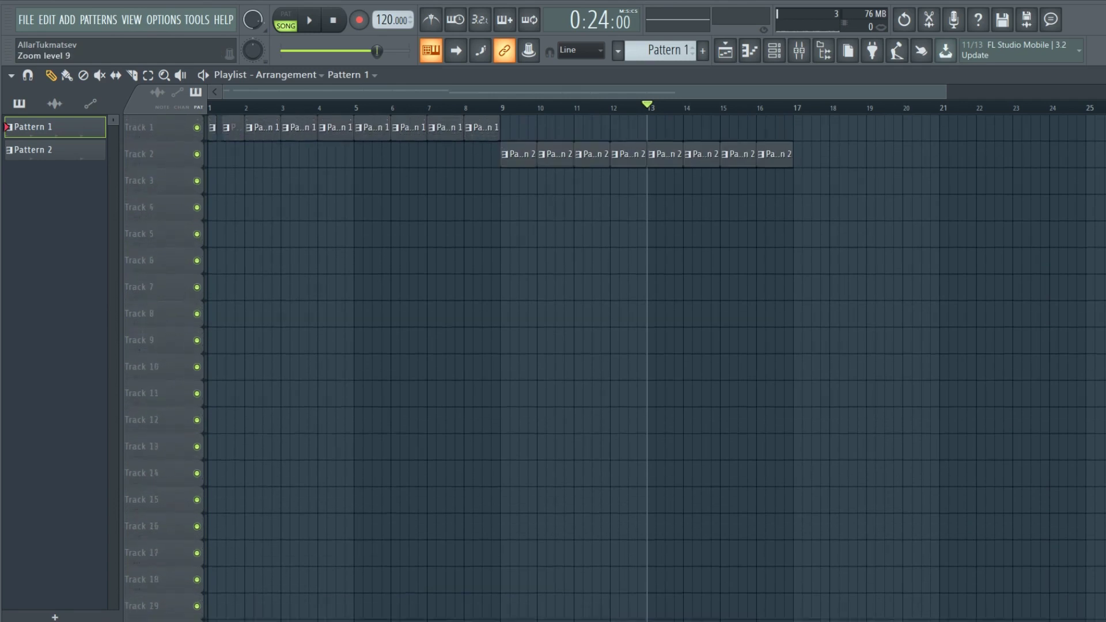
scroll(137, 133, "up", 3)
Mute and unmute Track 1, and toggle its solo state until only Track 1 is active
left_click(197, 156)
left_click(198, 157)
right_click(197, 156)
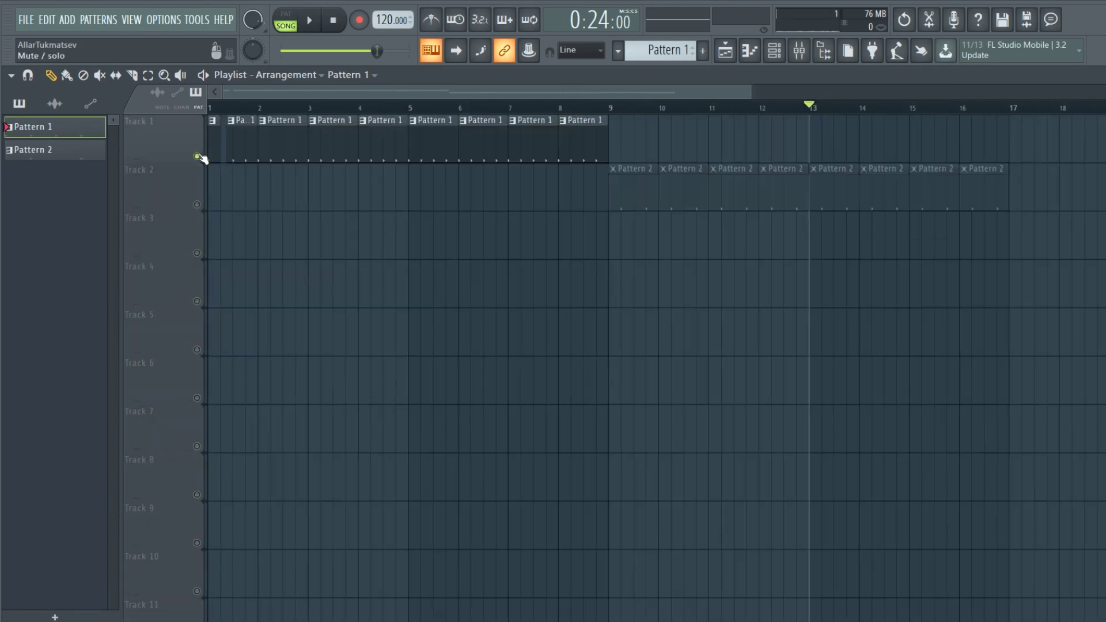
right_click(198, 156)
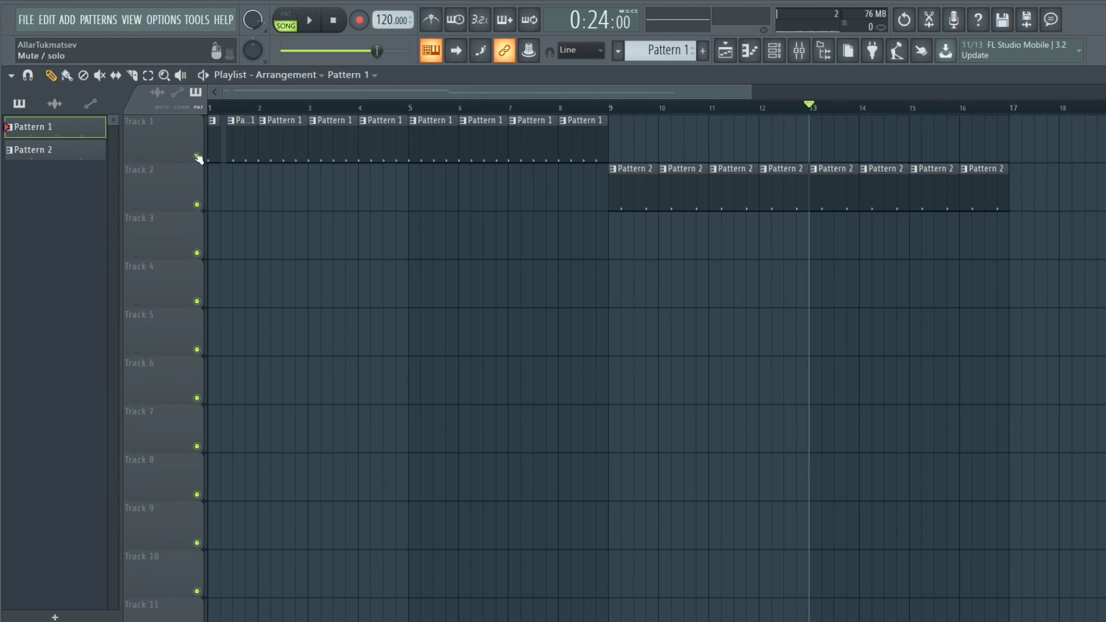
right_click(198, 156)
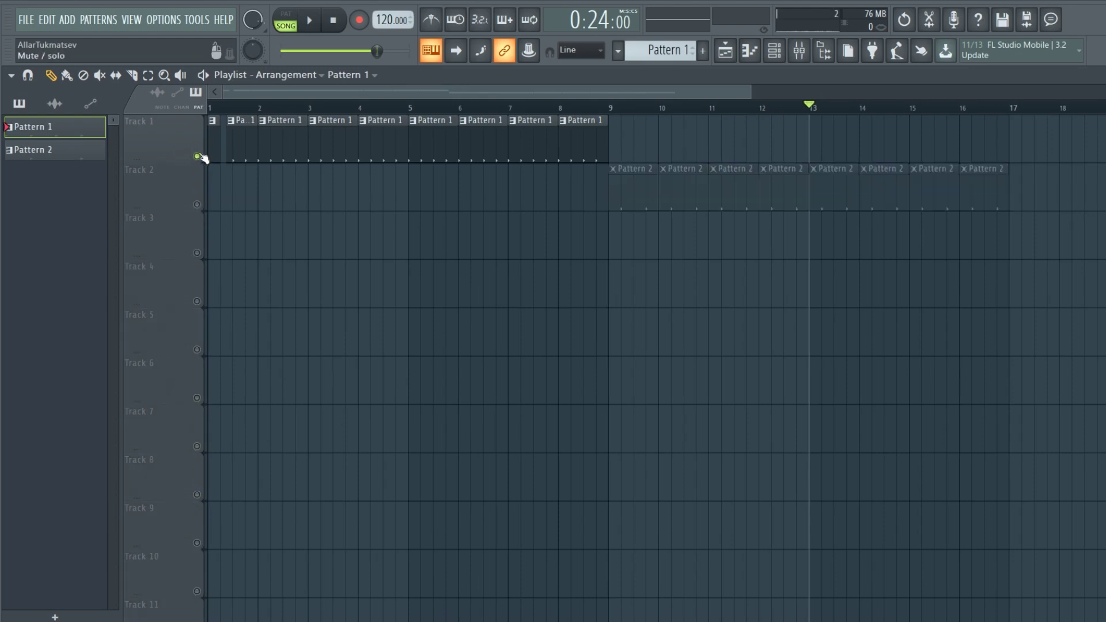
Move the Pattern 2 clip at bar 9 from Track 2 to Track 6 and toggle solo on Track 6
left_click_drag(624, 200, 632, 410)
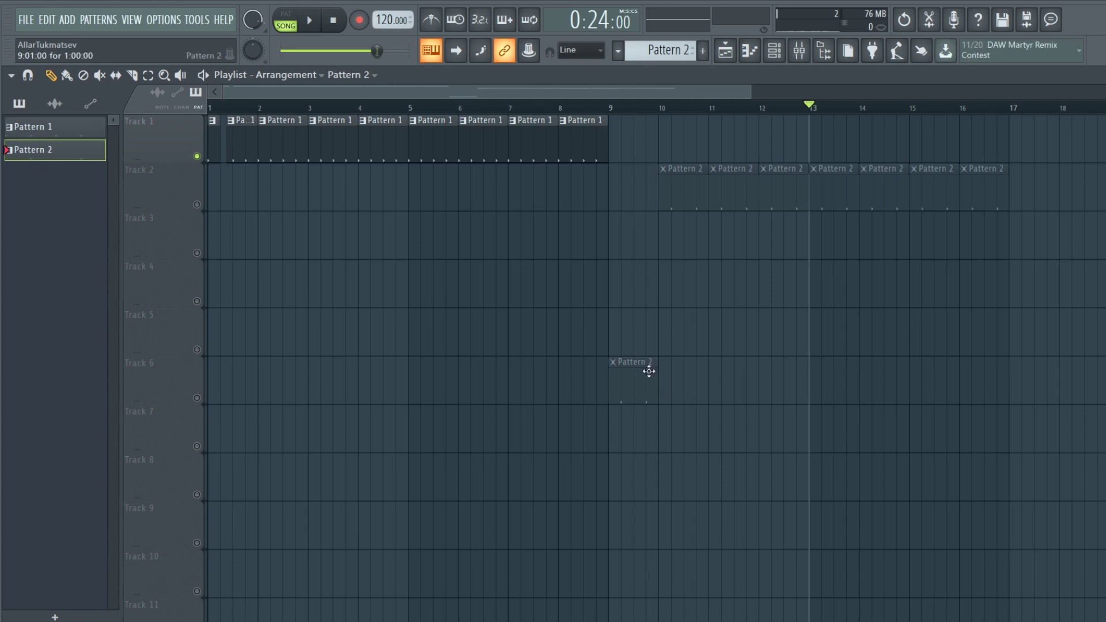
right_click(197, 399)
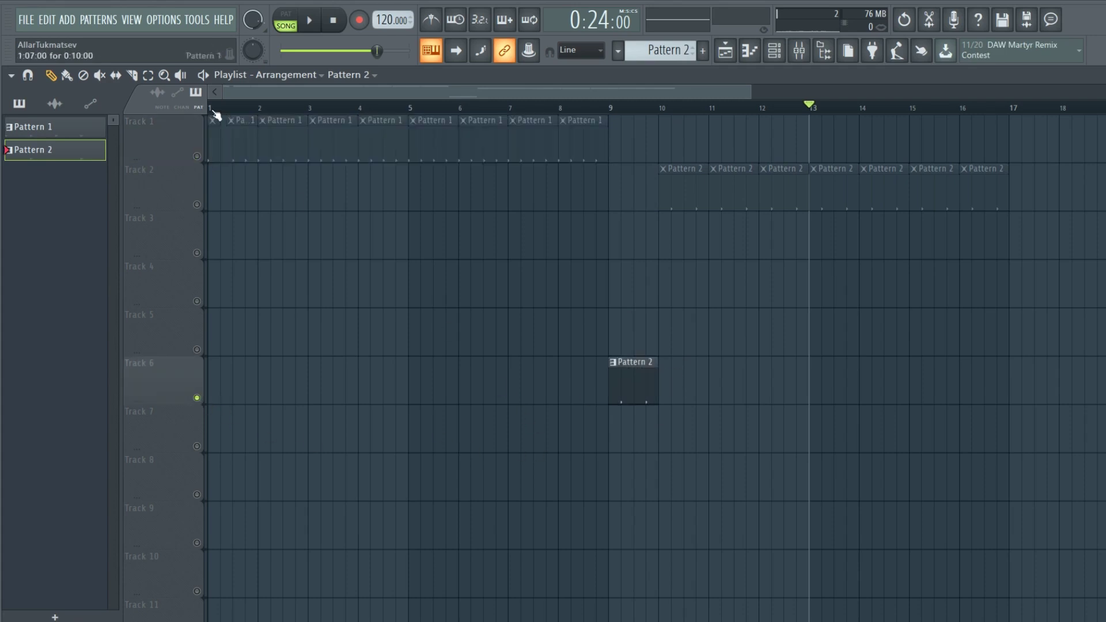
key("ctrl+z")
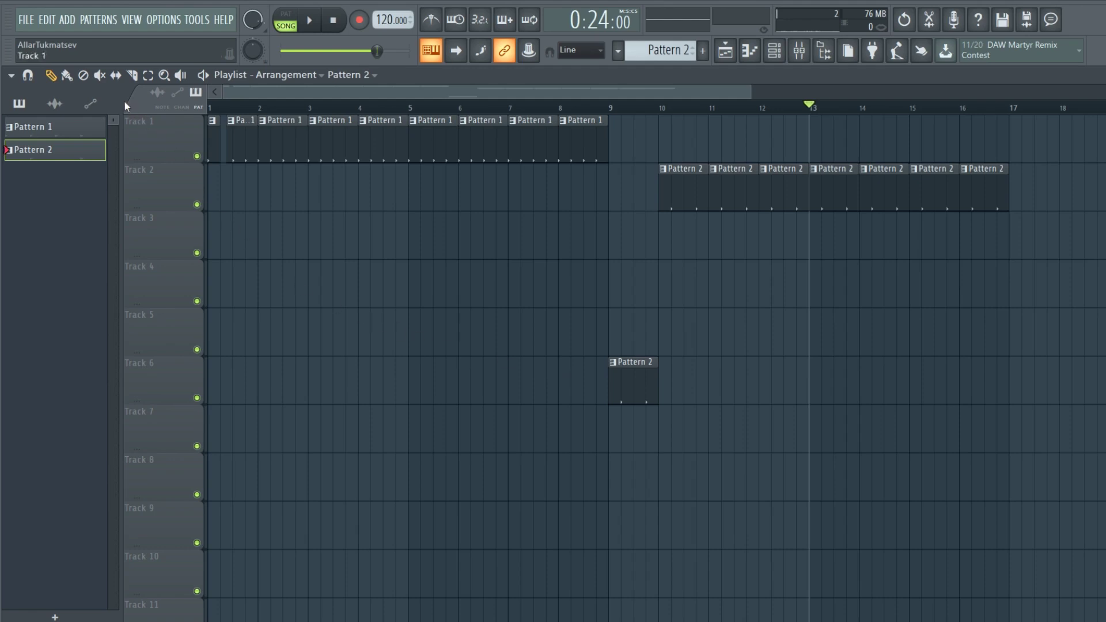
key("y")
Paint Pattern 1 on Track 1 across bars 10 to 16 and delete the Pattern 2 clip on Track 6
left_click_drag(685, 200, 682, 195)
scroll(555, 247, "down", 1)
scroll(605, 193, "up", 1)
left_click(67, 75)
left_click(664, 119)
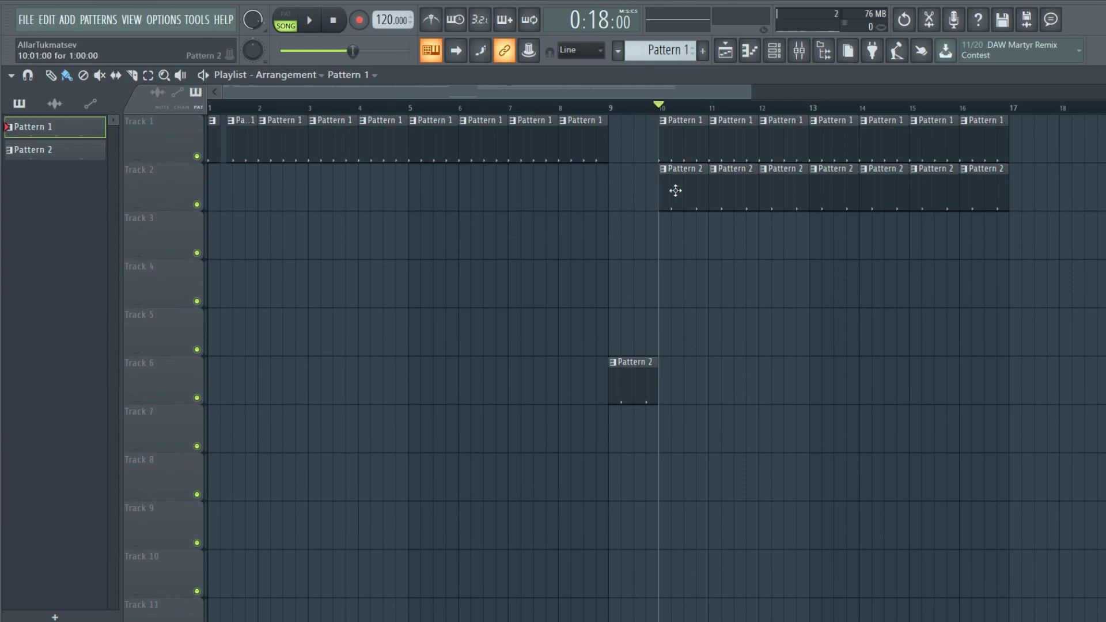
right_click(653, 373)
Play the song from bar 10 and audition the overlapping clips at bar 11 with the Playback tool
key("space")
left_click(181, 75)
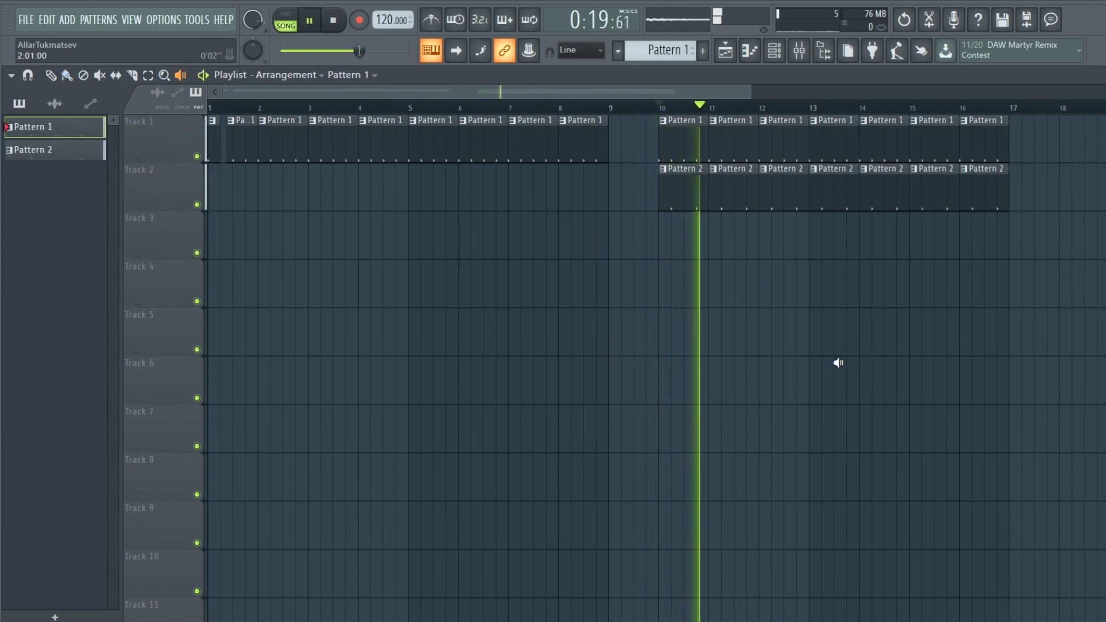
left_click(740, 144)
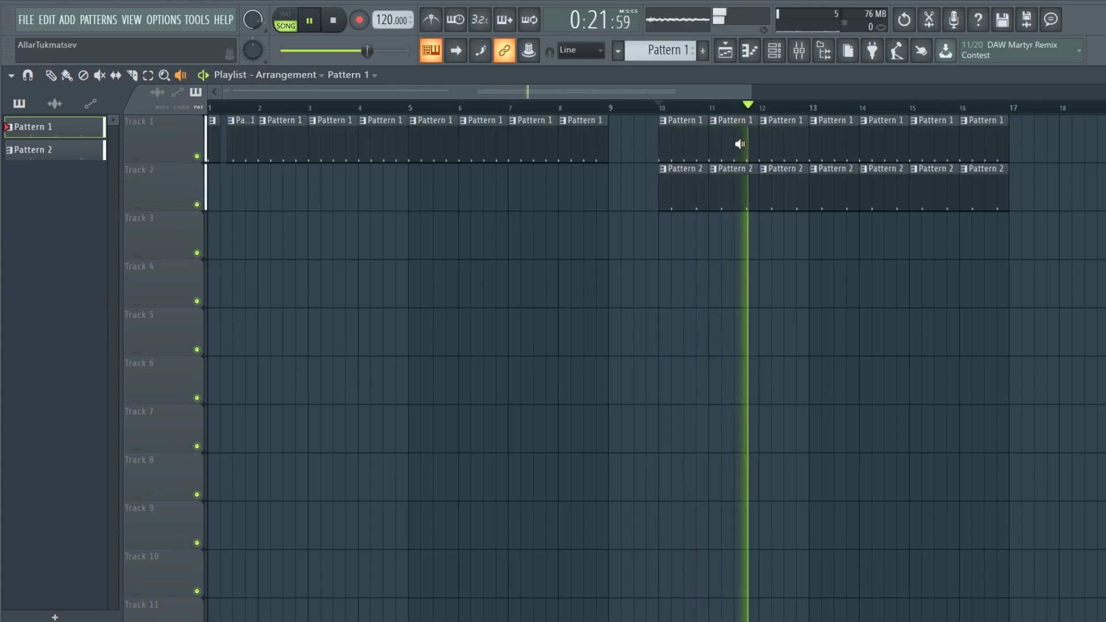
left_click(736, 143)
key("space")
Clear all of Pattern 1's Hat steps in the channel rack, and close both the playlist and the rack
key("F5")
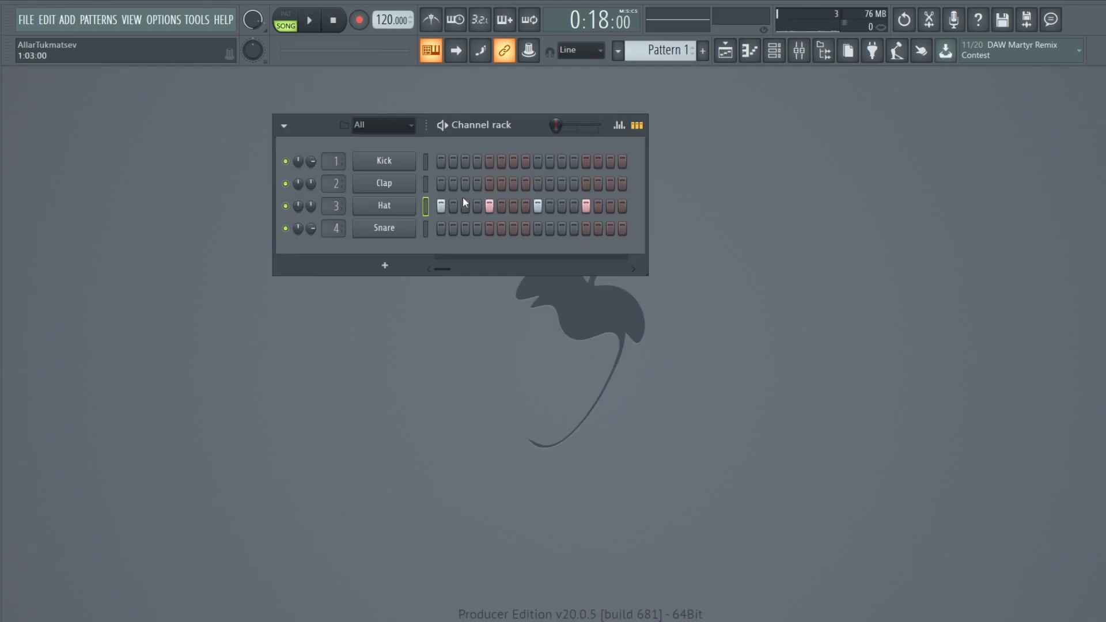
right_click(489, 205)
right_click(537, 205)
right_click(586, 206)
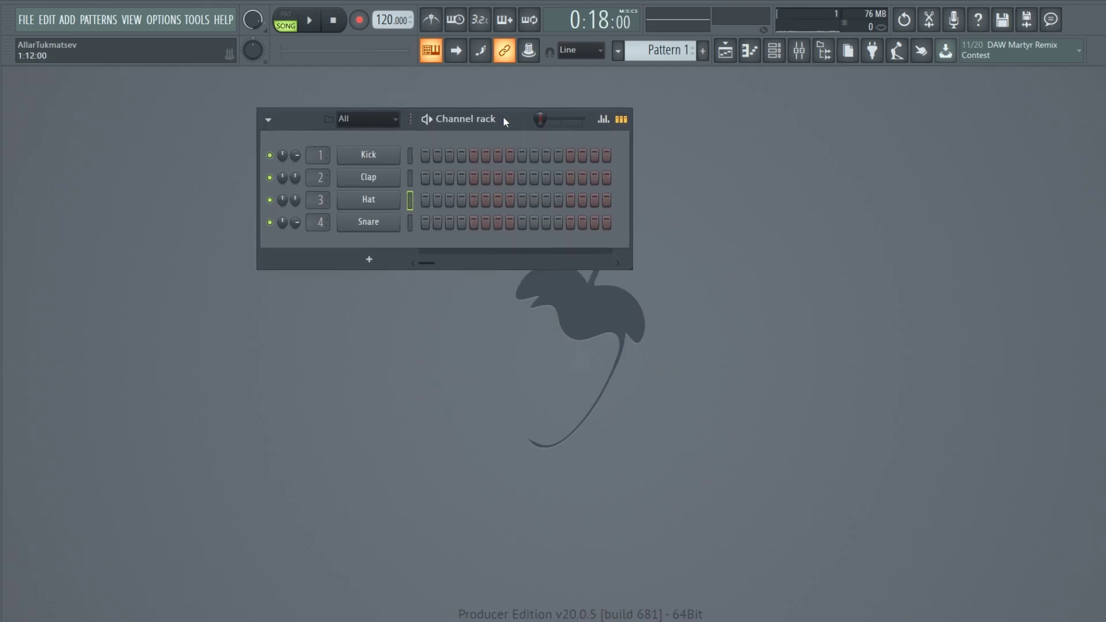
key("F6")
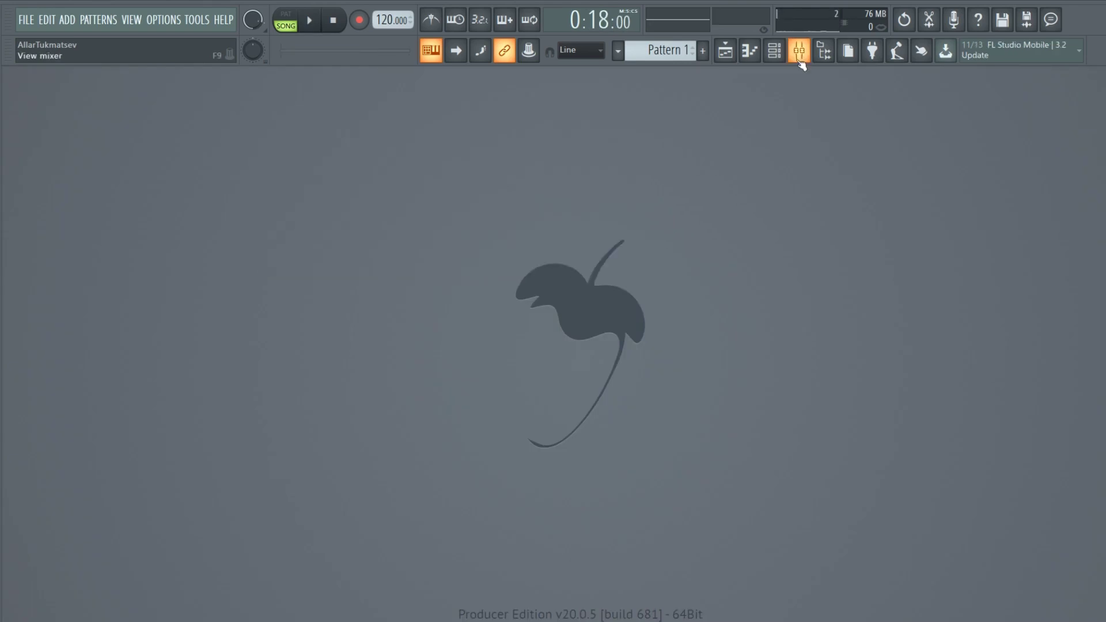
Open the mixer and channel rack, and recolour the Hat channel with a random teal colour
left_click(799, 50)
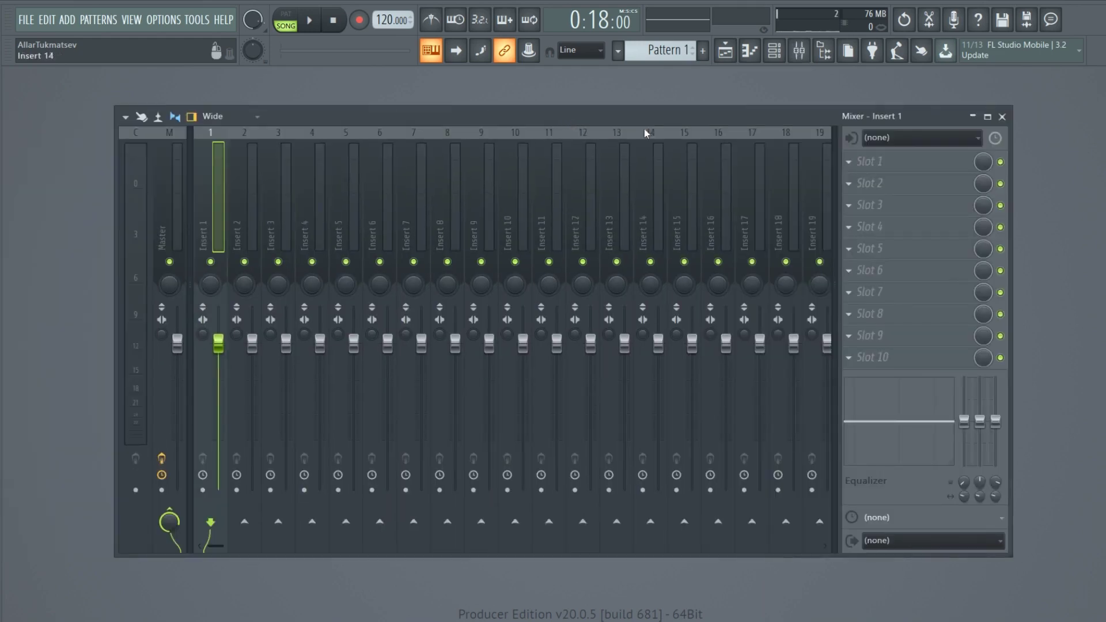
left_click(782, 55)
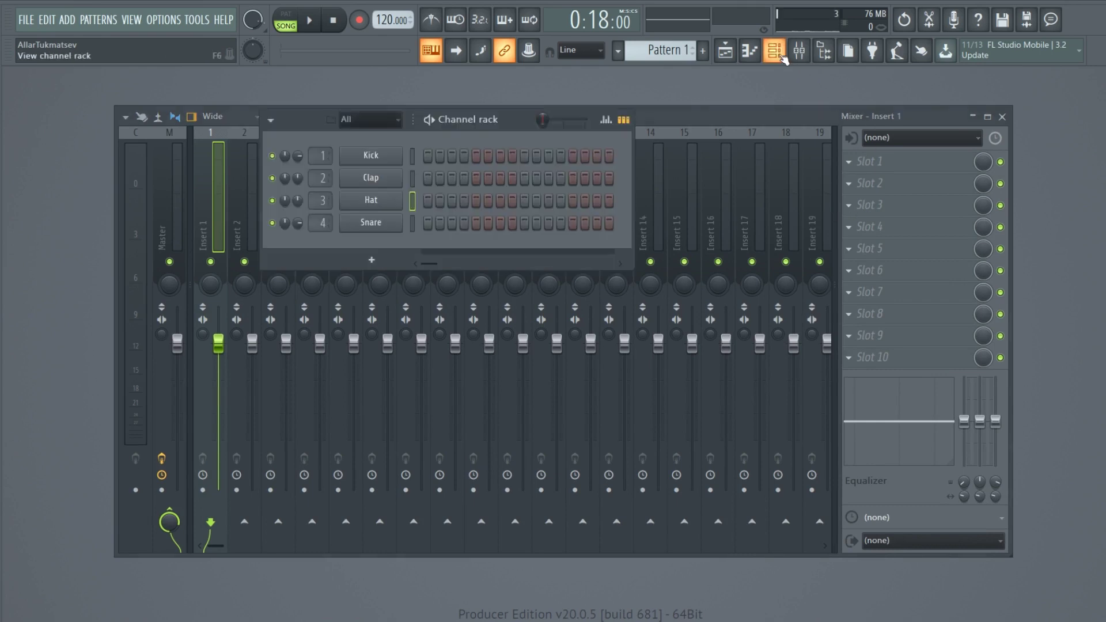
left_click(414, 203)
right_click(385, 210)
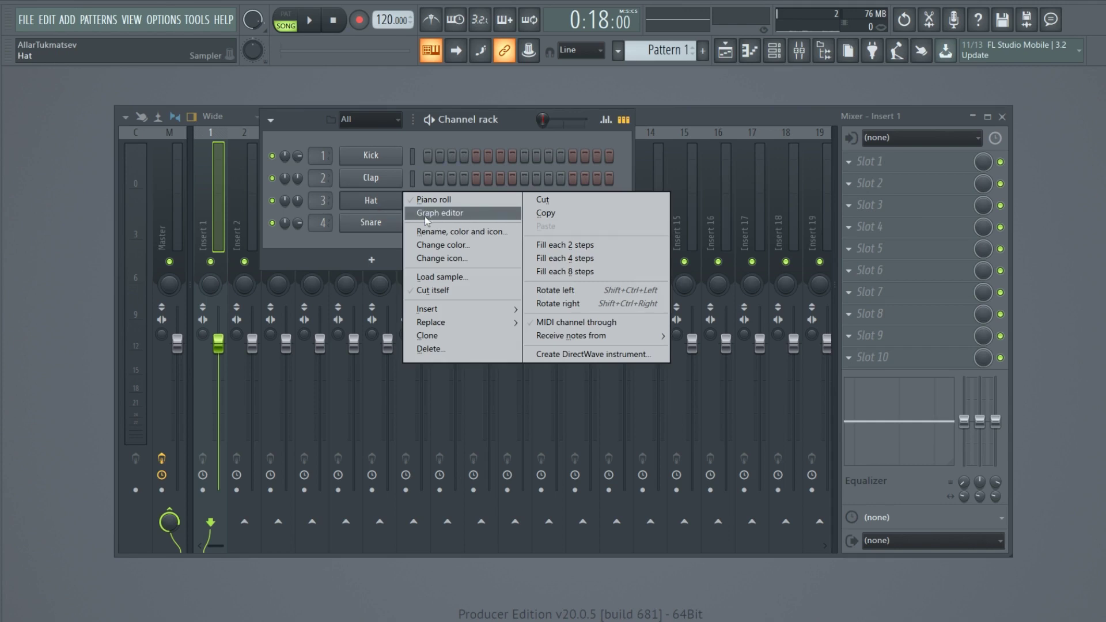
left_click(445, 232)
left_click(441, 230)
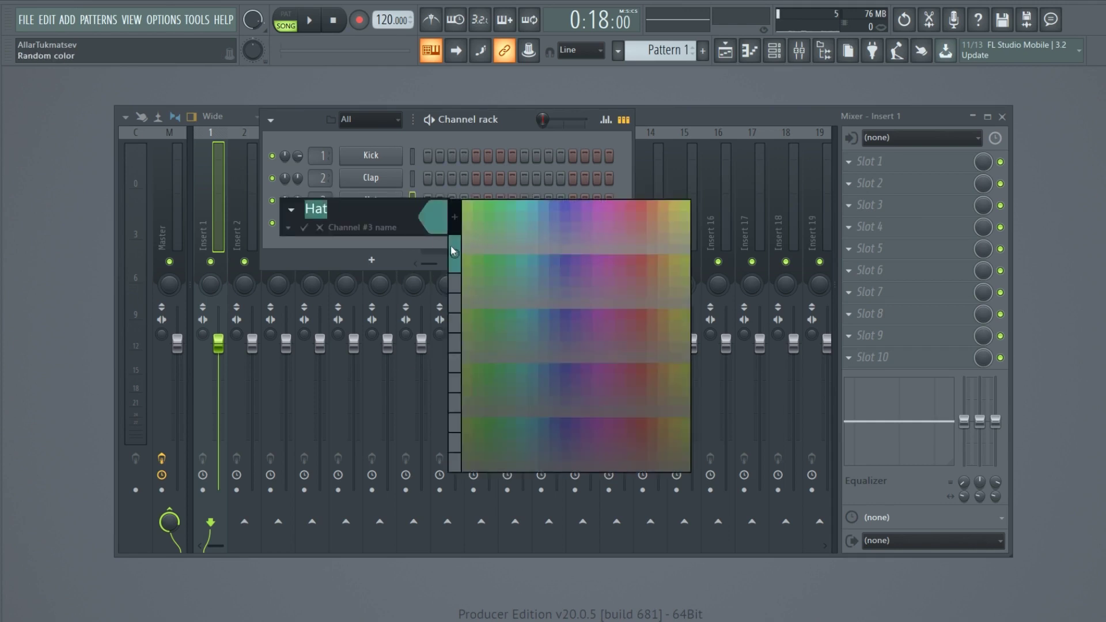
left_click(451, 249)
key("Return")
left_click(413, 202)
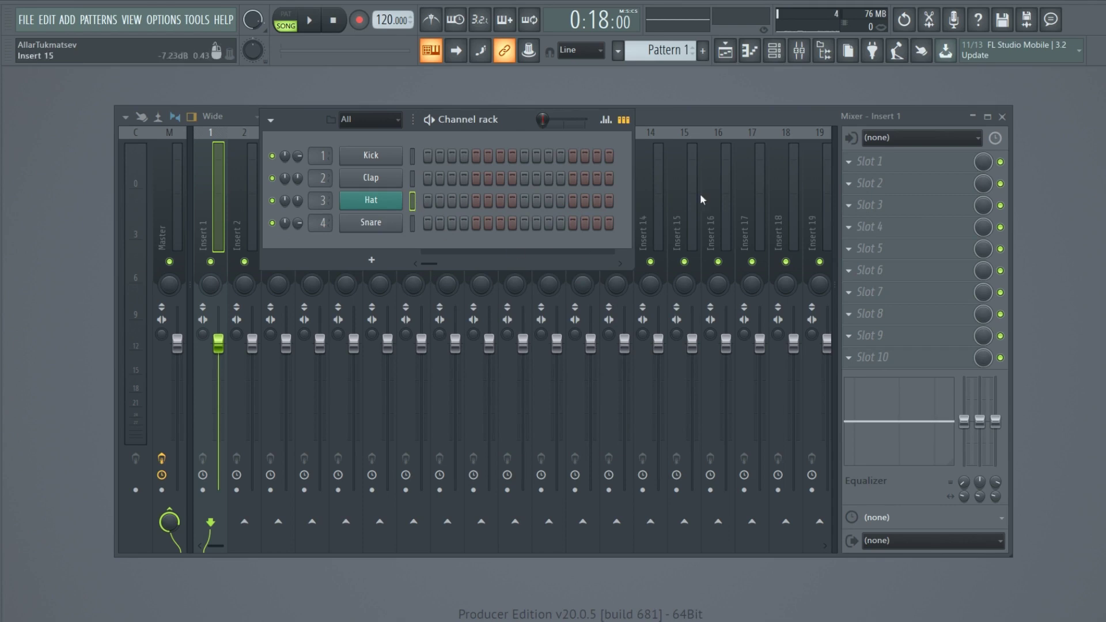
Route the selected Hat channel to mixer track Insert 5
left_click(683, 118)
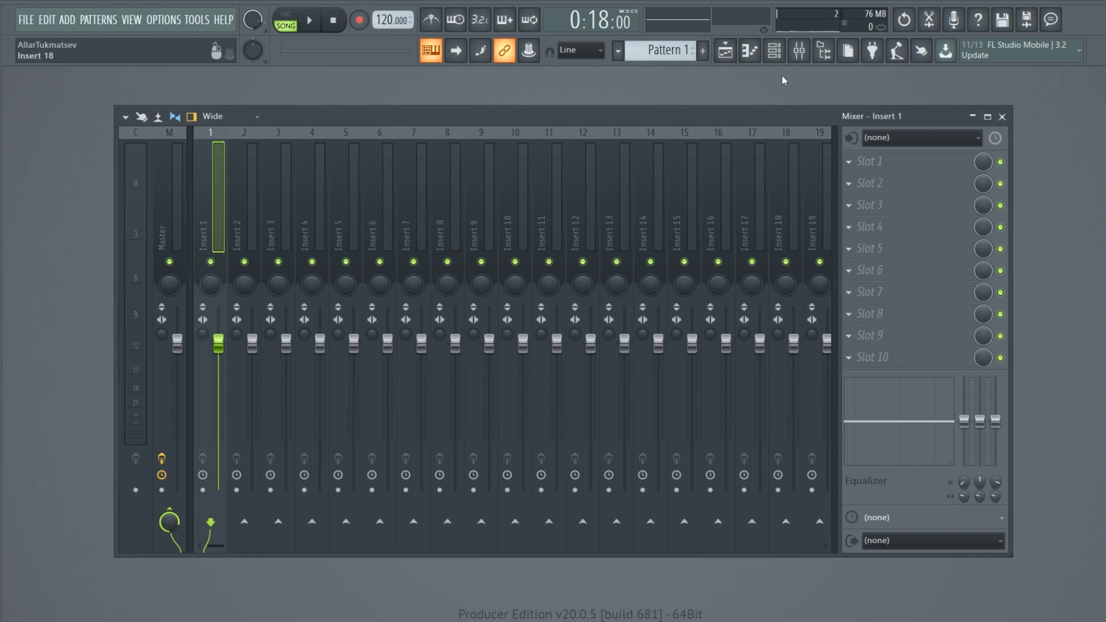
left_click(777, 57)
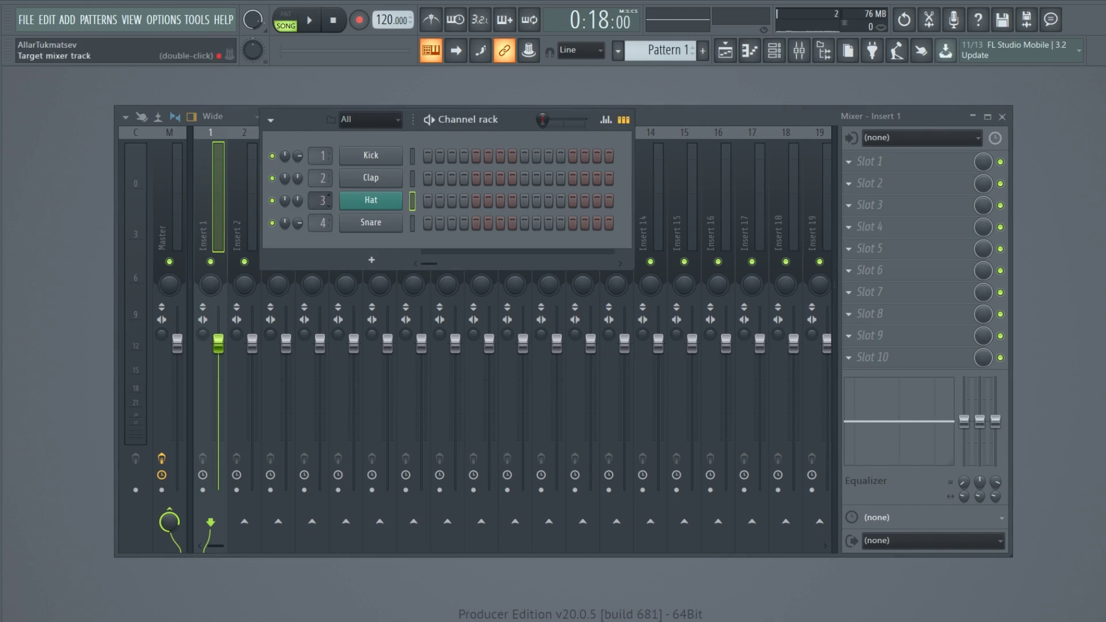
left_click(655, 118)
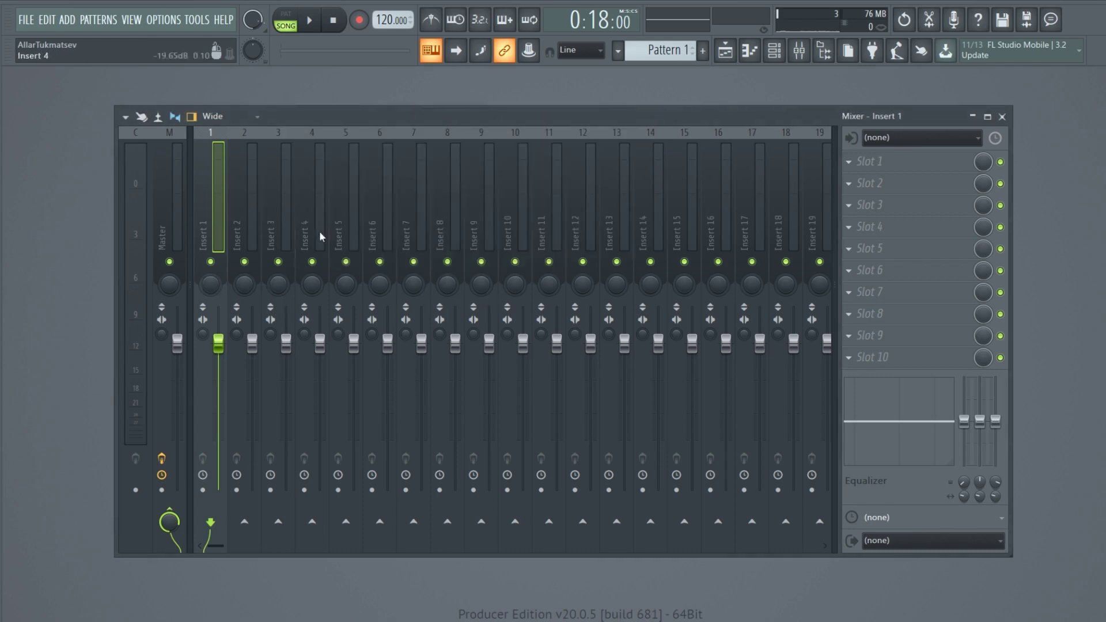
left_click(340, 231)
right_click(341, 228)
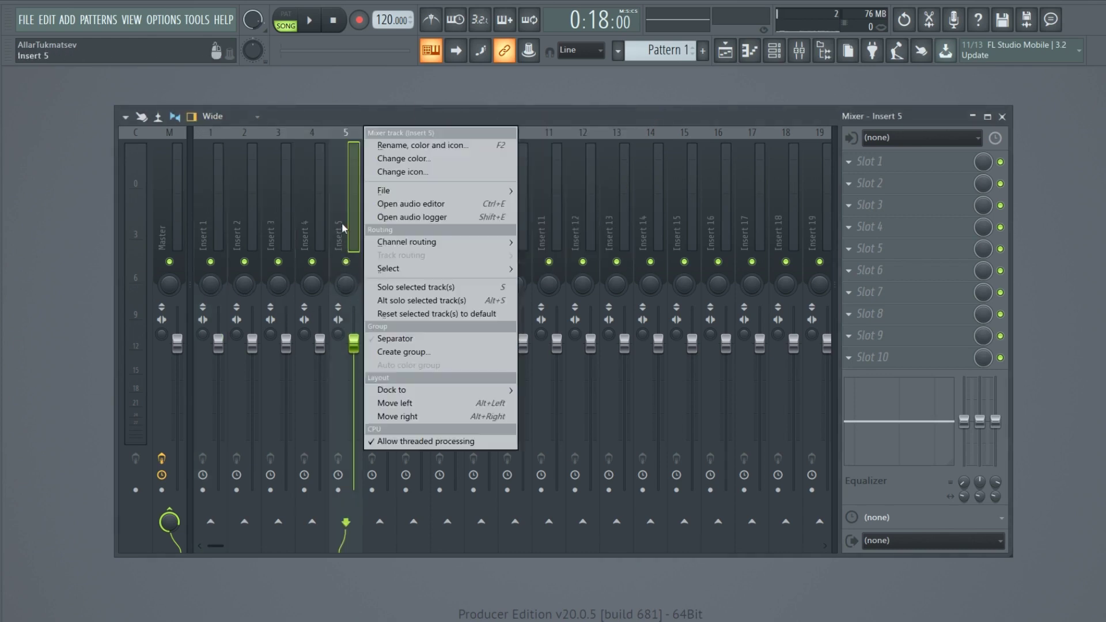
mouse_move(405, 242)
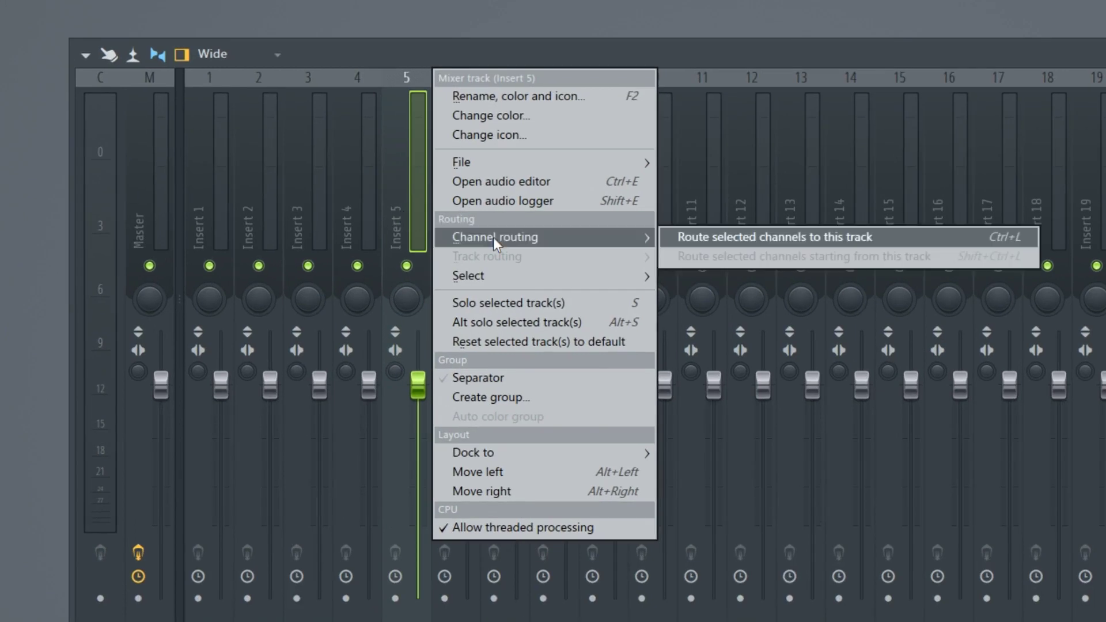
left_click(756, 238)
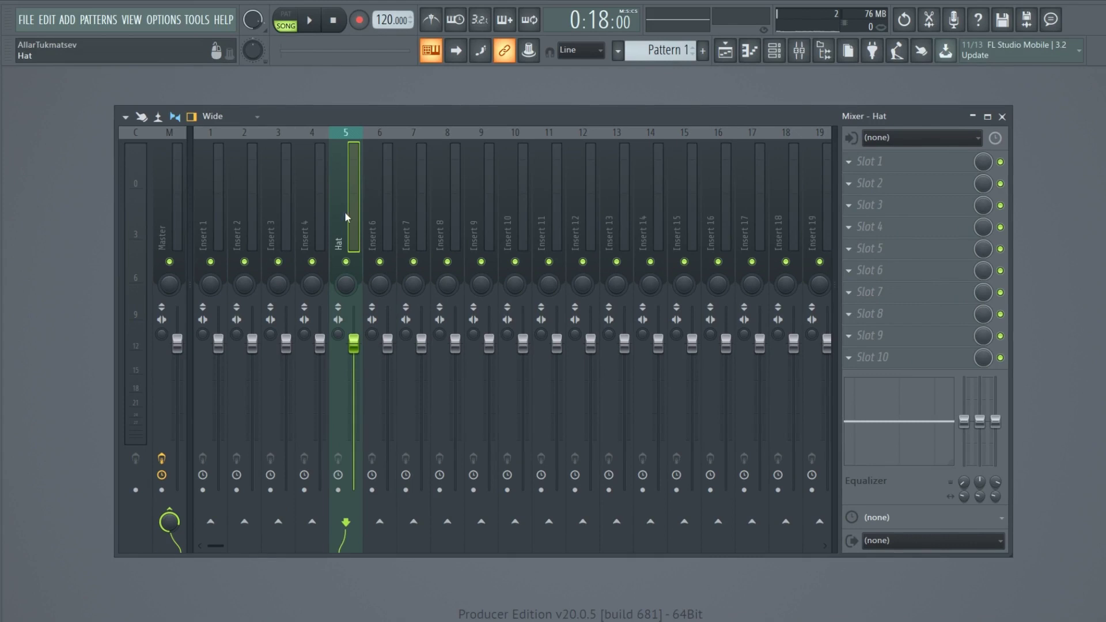
Place Hat hits on every fourth step of Pattern 1, start playback in pattern mode, and hide the channel rack
left_click(703, 50)
key("F6")
key("space")
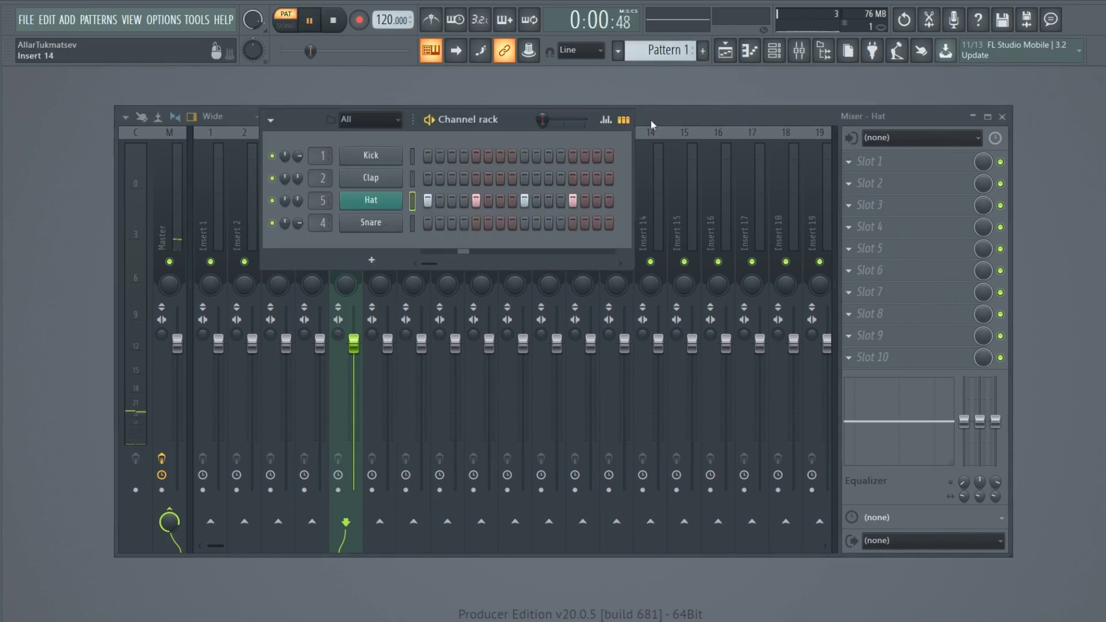
key("F6")
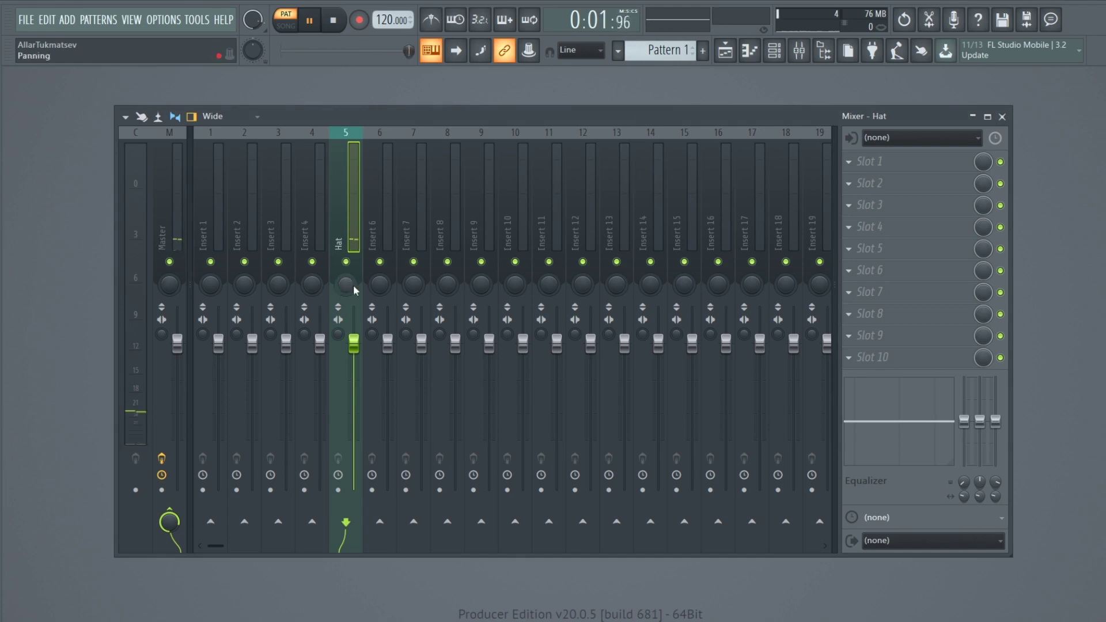
Try the Hat mixer track's volume fader, reset it, and toggle the track's mute off and on
mouse_move(353, 344)
left_mouse_down()
mouse_move(353, 477)
mouse_move(354, 348)
left_mouse_up()
right_click(358, 352)
left_click(374, 359)
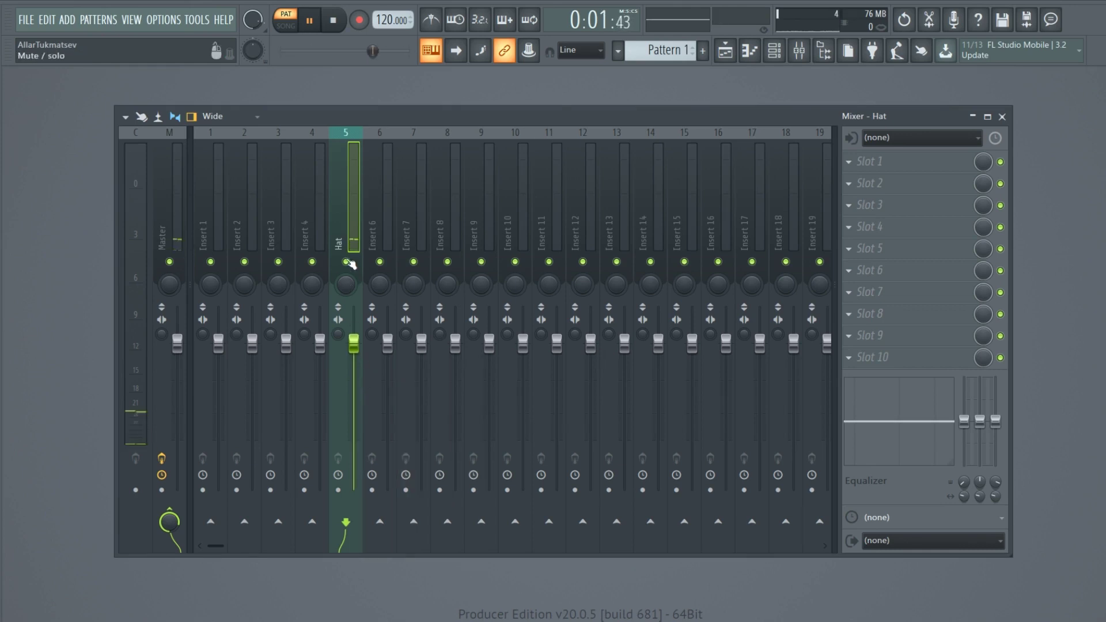
left_click(348, 263)
left_click(348, 264)
Try the Hat track's panning and stereo separation, reset both to default, and stop playback
left_click_drag(346, 283, 338, 357)
right_click(345, 284)
left_click(360, 299)
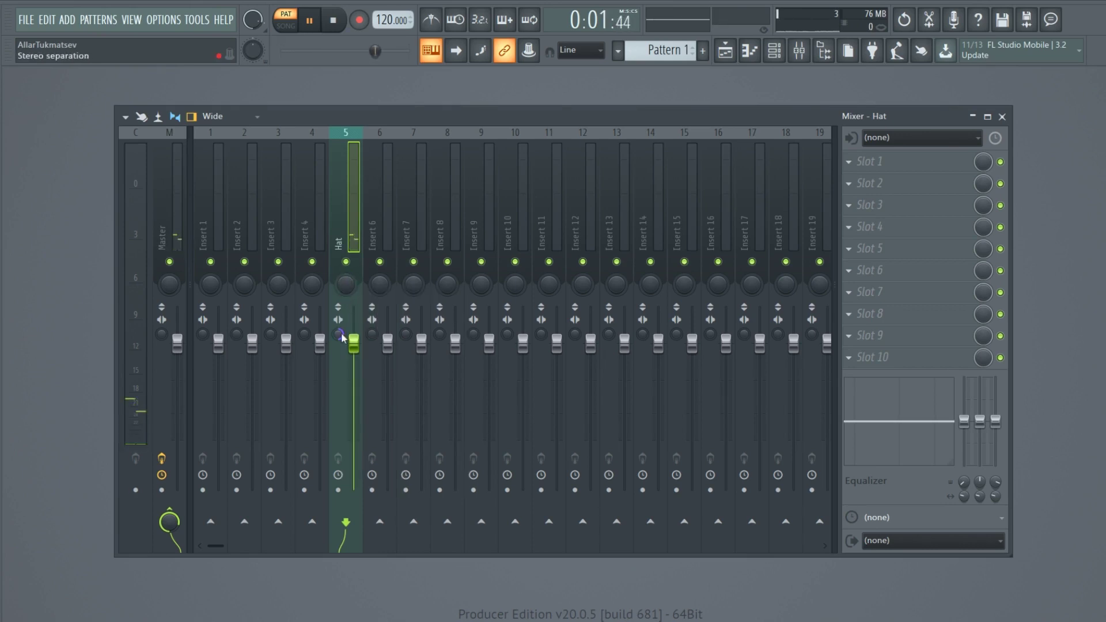
right_click(341, 337)
left_click(356, 352)
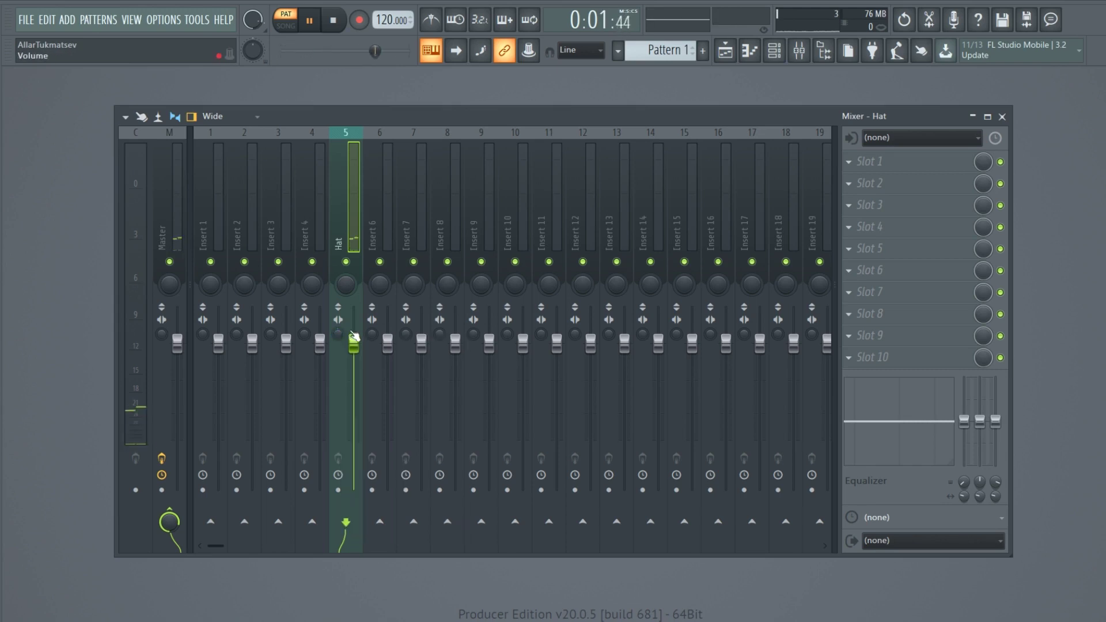
key("space")
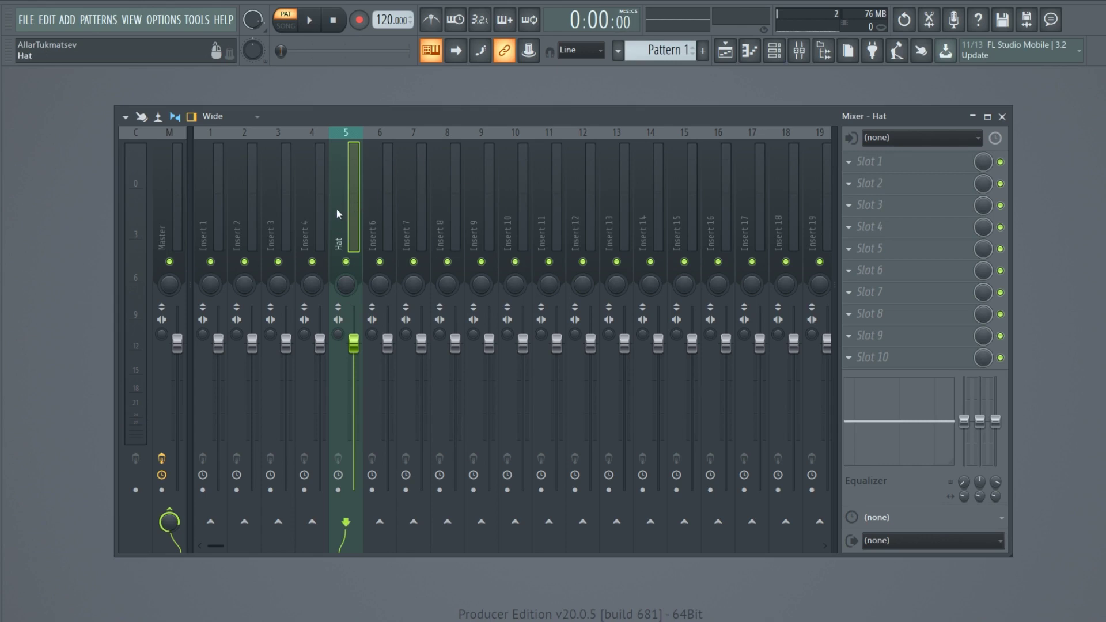
Shift the Hat mixer track rightward past position 9 and bring it back to position 5
key("alt+Right")
key("alt+Right")
key("alt+Right")
key("alt+Right")
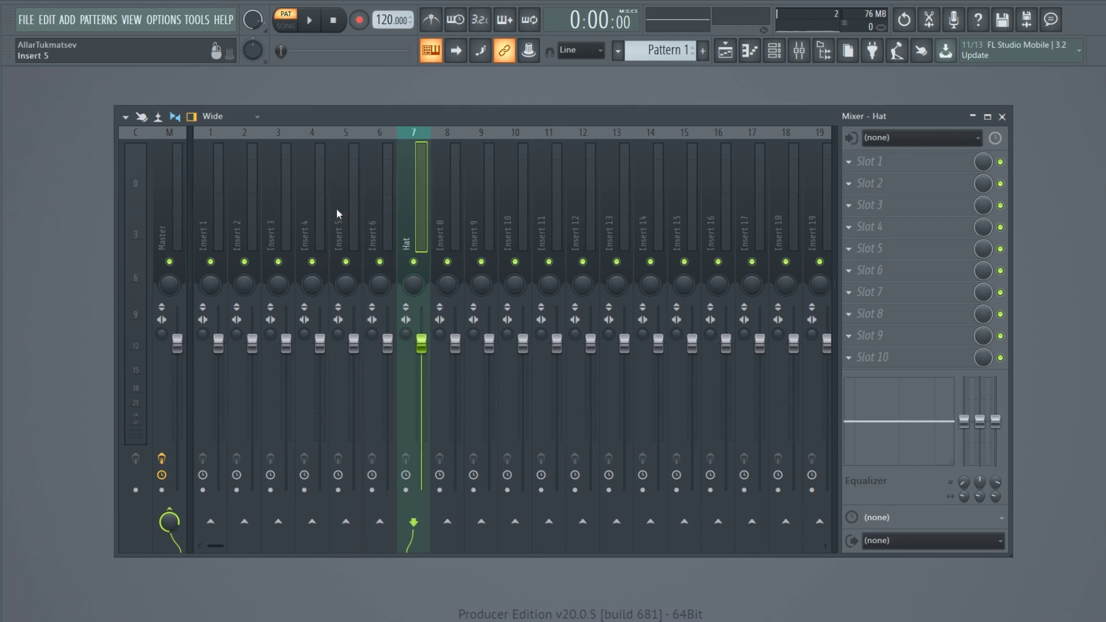
key("alt+Right")
key("alt+Right")
key("alt+Left")
key("alt+Left")
key("alt+Left")
key("alt+Left")
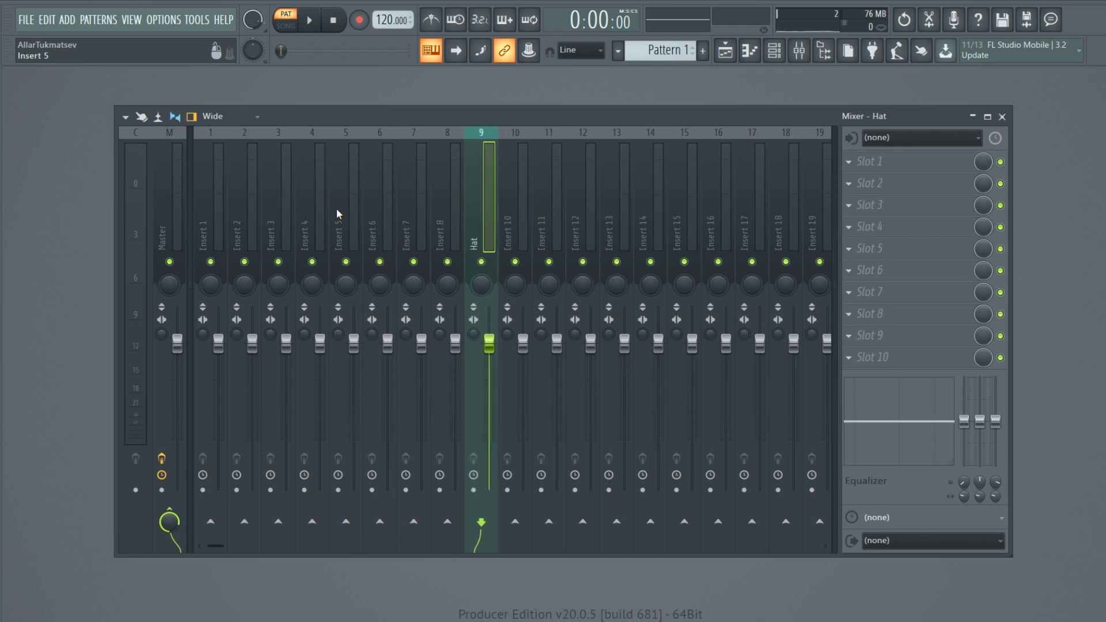
key("alt+Left")
key("alt+Left")
Play the pattern while checking the Master track, stop playback, and reselect the Hat track
key("space")
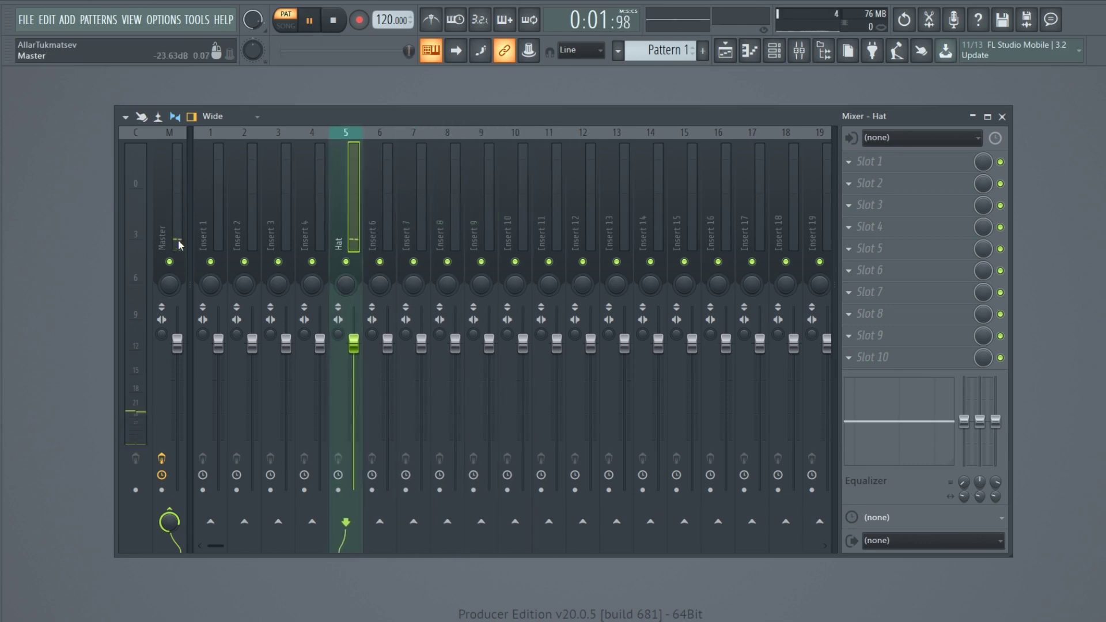
mouse_move(178, 344)
left_mouse_down()
mouse_move(177, 467)
mouse_move(178, 345)
left_mouse_up()
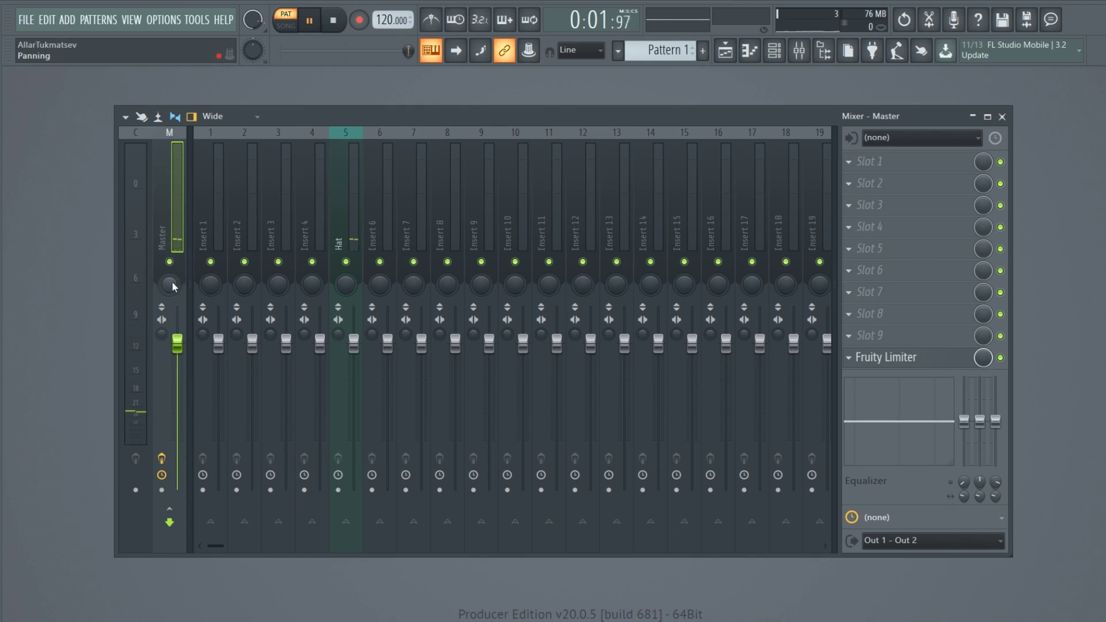
key("space")
left_click(341, 238)
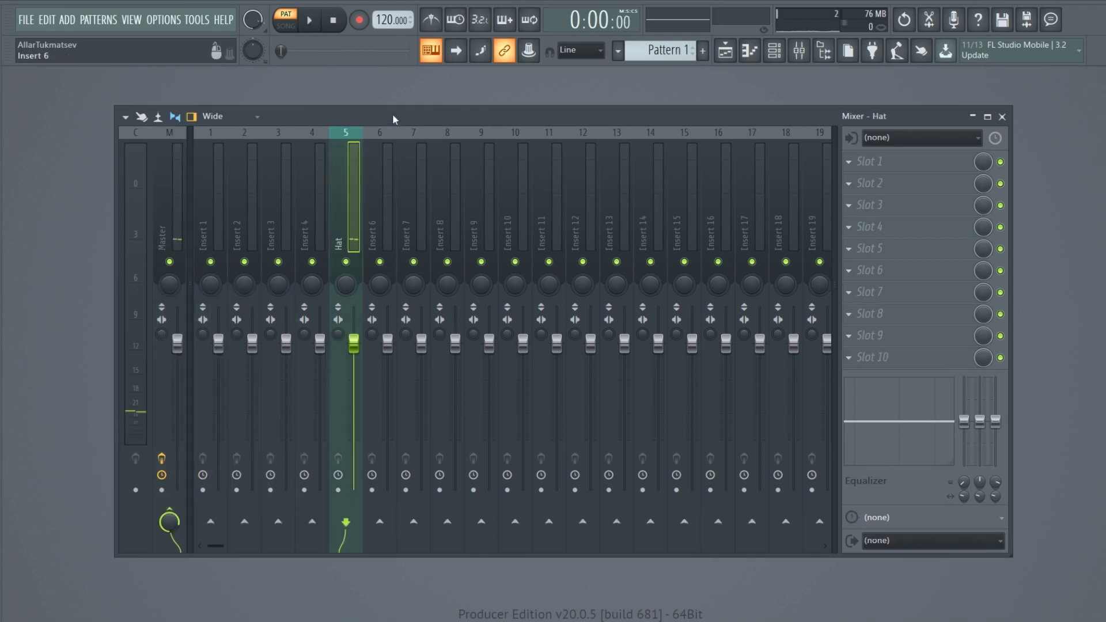
Load Fruity Reeverb 2 into effect slot 1 of the Hat track and move its window beside the slots
left_click_drag(392, 119, 381, 106)
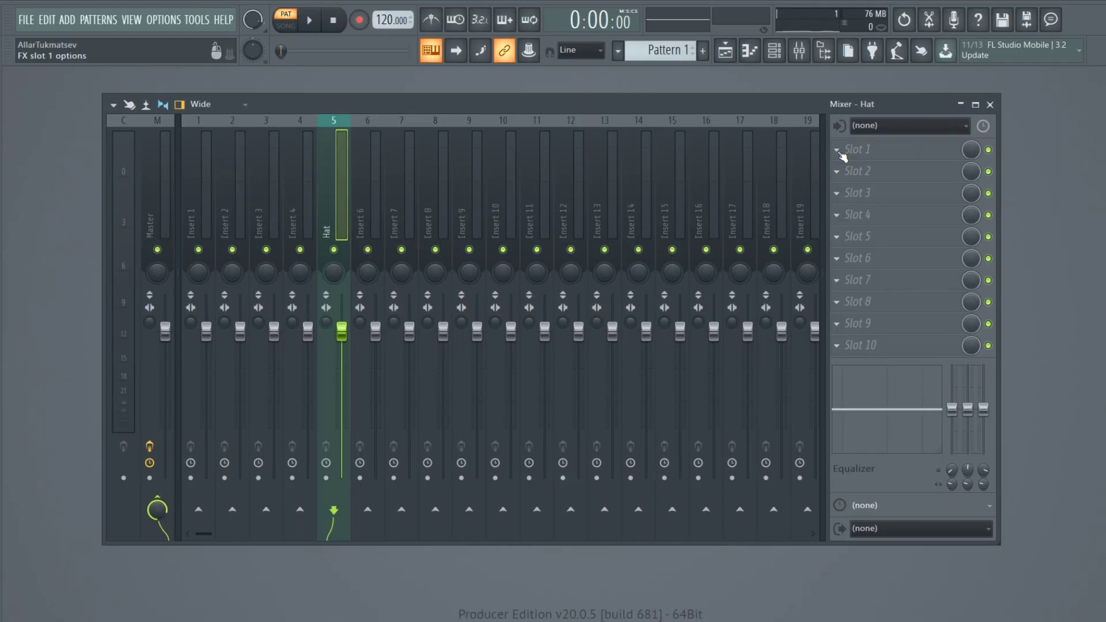
left_click(839, 151)
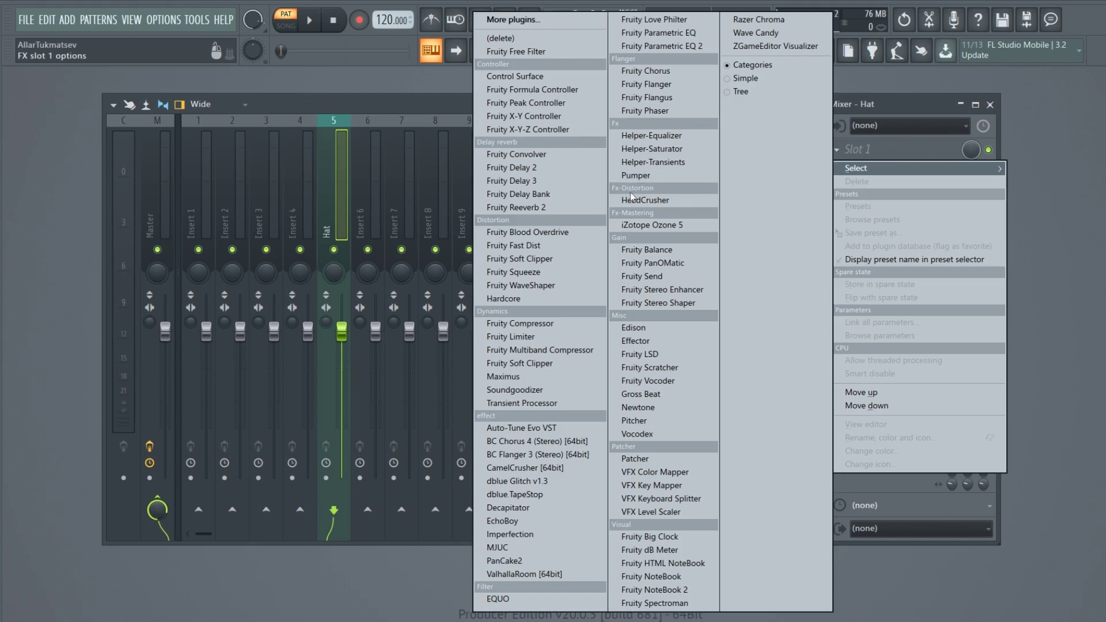
left_click(579, 206)
left_click_drag(370, 205, 708, 160)
Play the pattern, adjust the reverb's decay time and low cut, and close the plugin window
key("space")
left_click_drag(819, 225, 809, 226)
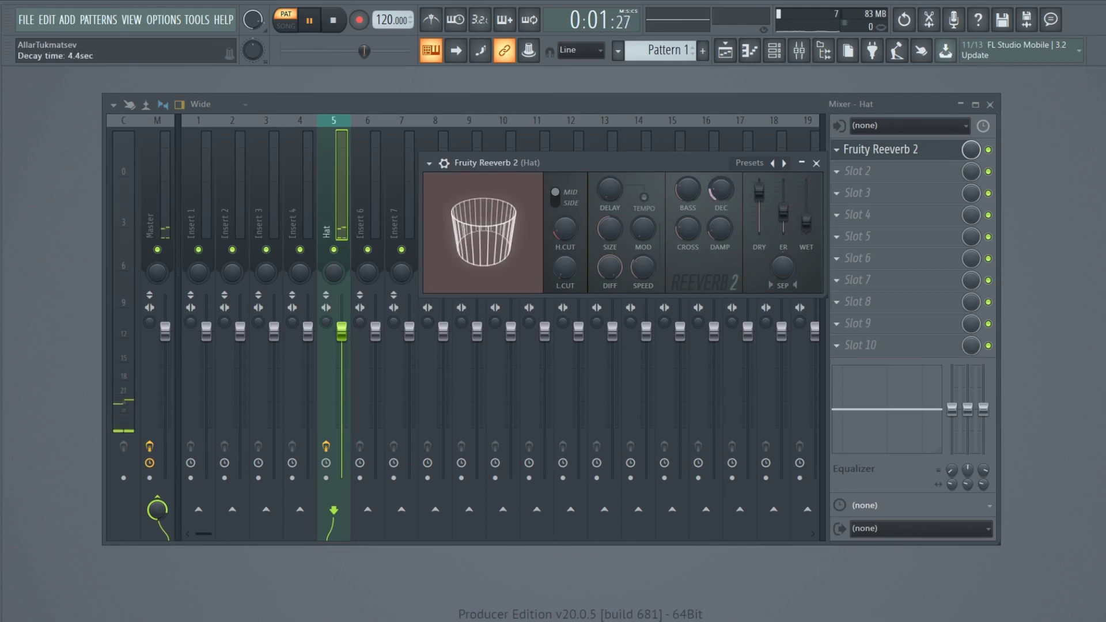
left_click_drag(564, 267, 565, 254)
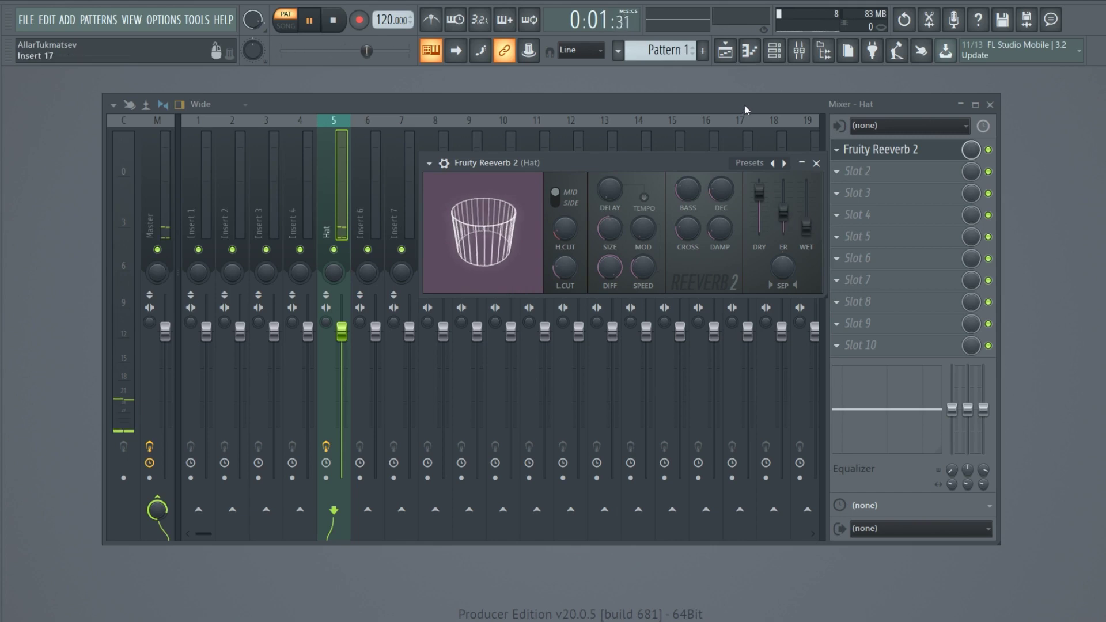
left_click(899, 149)
Try the reverb slot's mix level, toggle the effect off and on, and stop playback
mouse_move(971, 149)
left_mouse_down()
mouse_move(971, 178)
mouse_move(970, 135)
left_mouse_up()
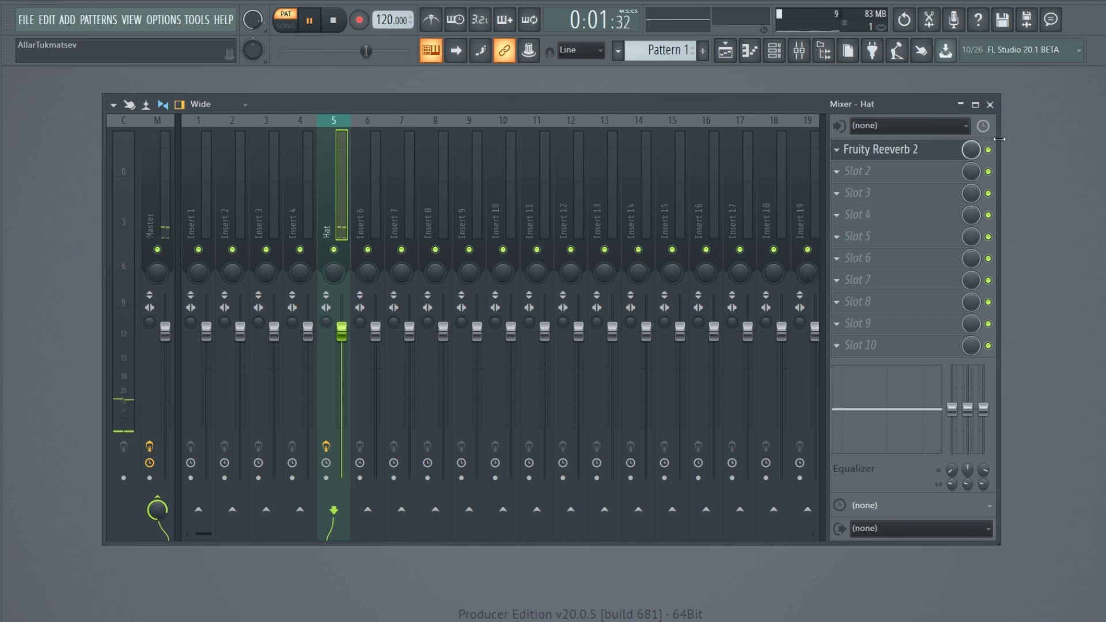
left_click(989, 150)
left_click(989, 150)
key("space")
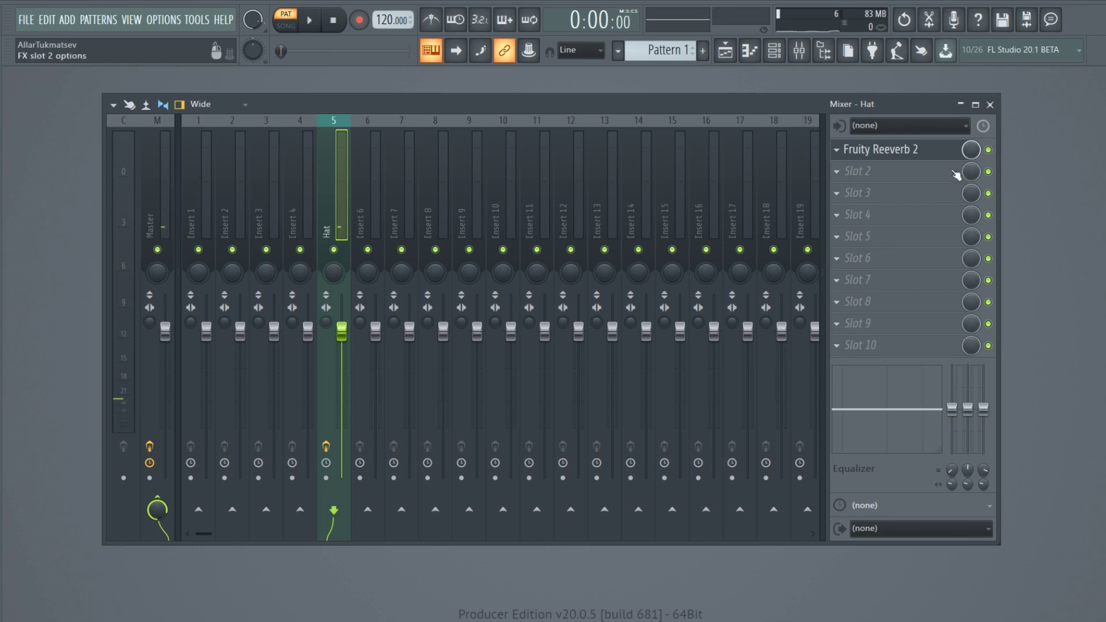
Examine the Hat track's audio input choices and its equalizer sliders, and reposition the mixer window
left_click(892, 129)
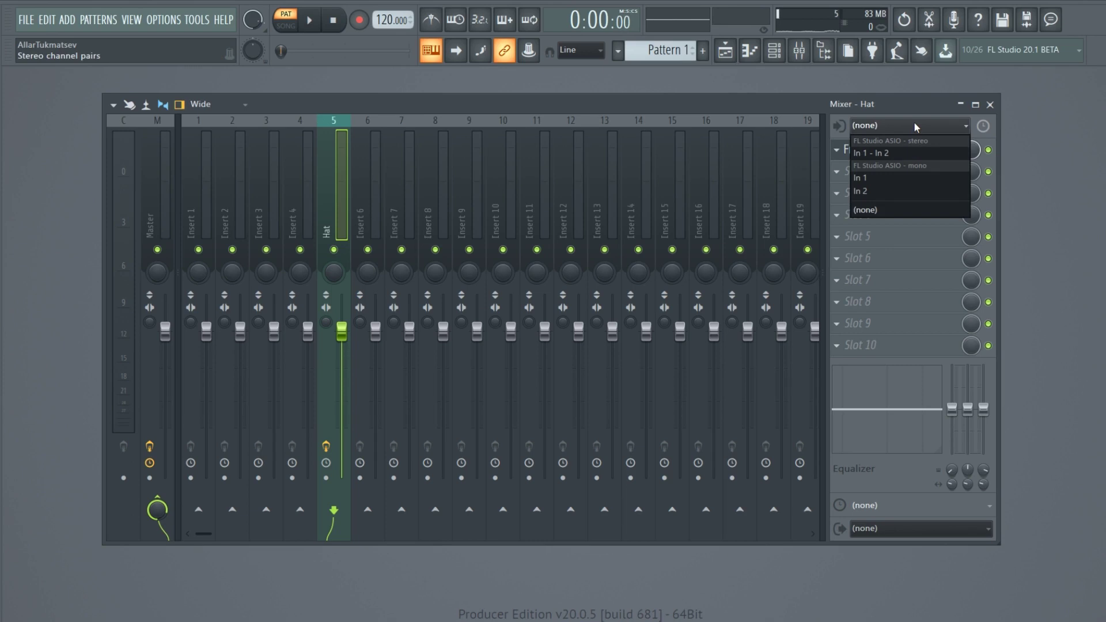
left_click(913, 122)
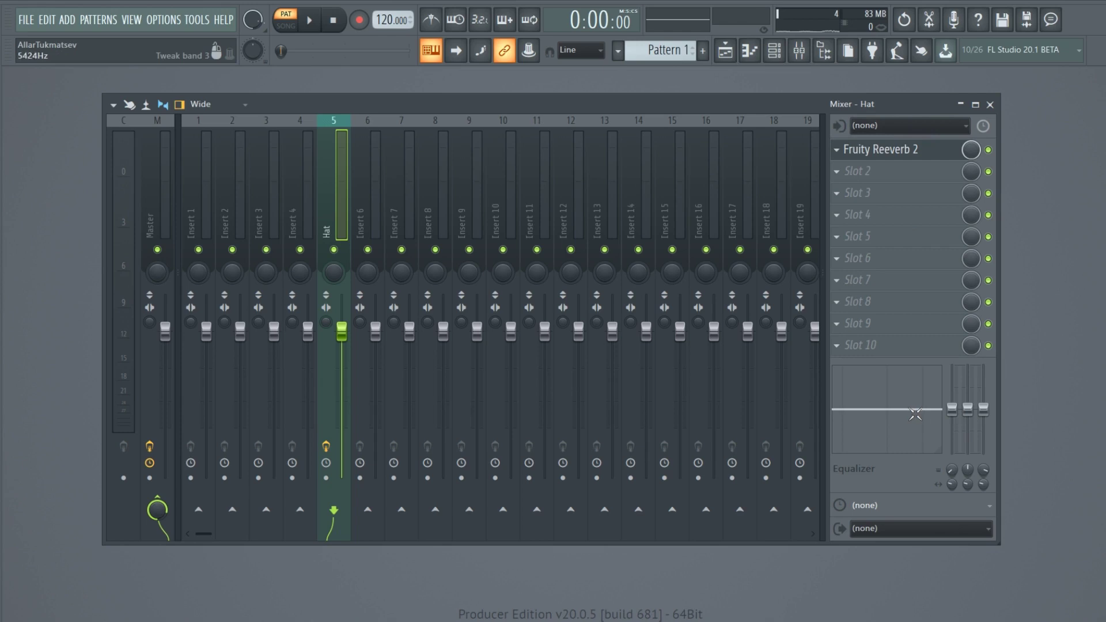
mouse_move(958, 418)
left_mouse_down()
mouse_move(953, 442)
mouse_move(959, 414)
left_mouse_up()
left_click_drag(488, 105, 501, 109)
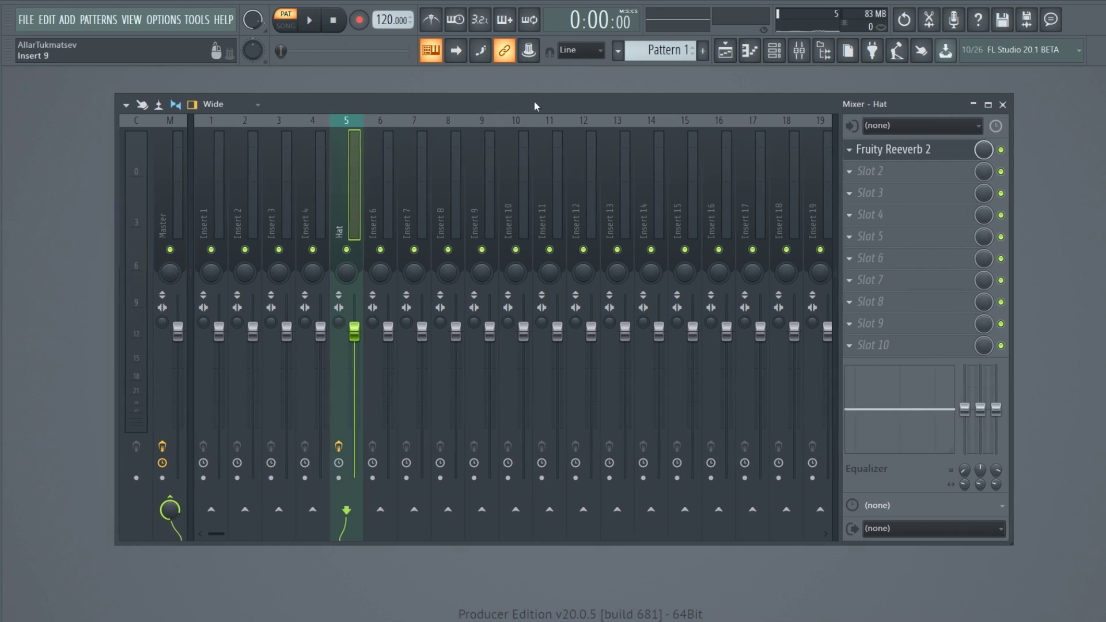
Close the mixer, show the browser, briefly check the personal sample folder, and expand the Packs folder
key("F9")
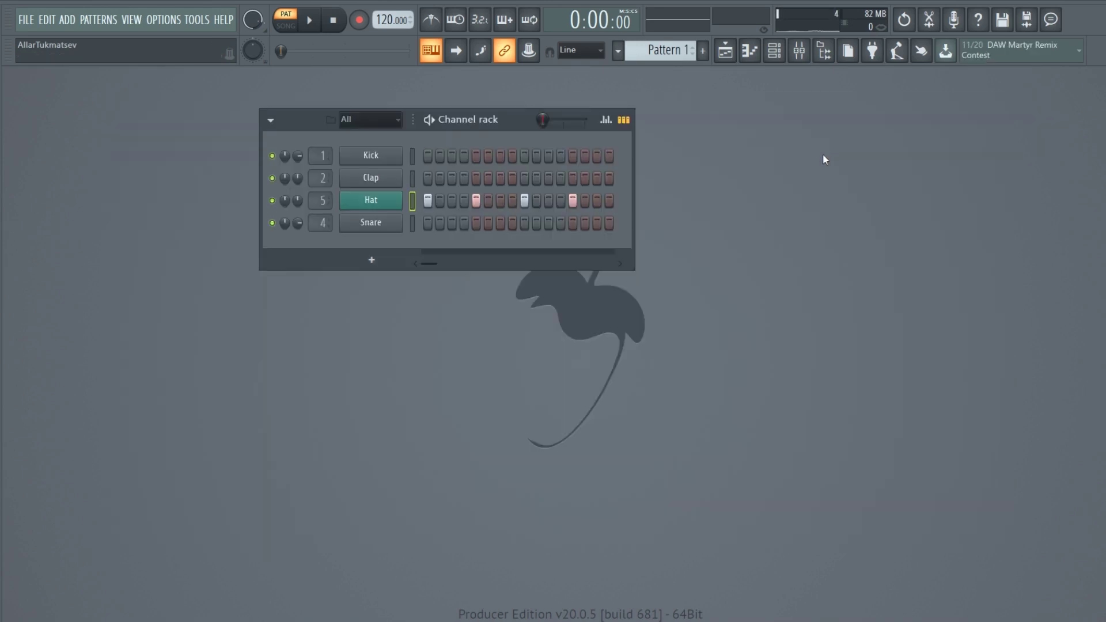
left_click(825, 57)
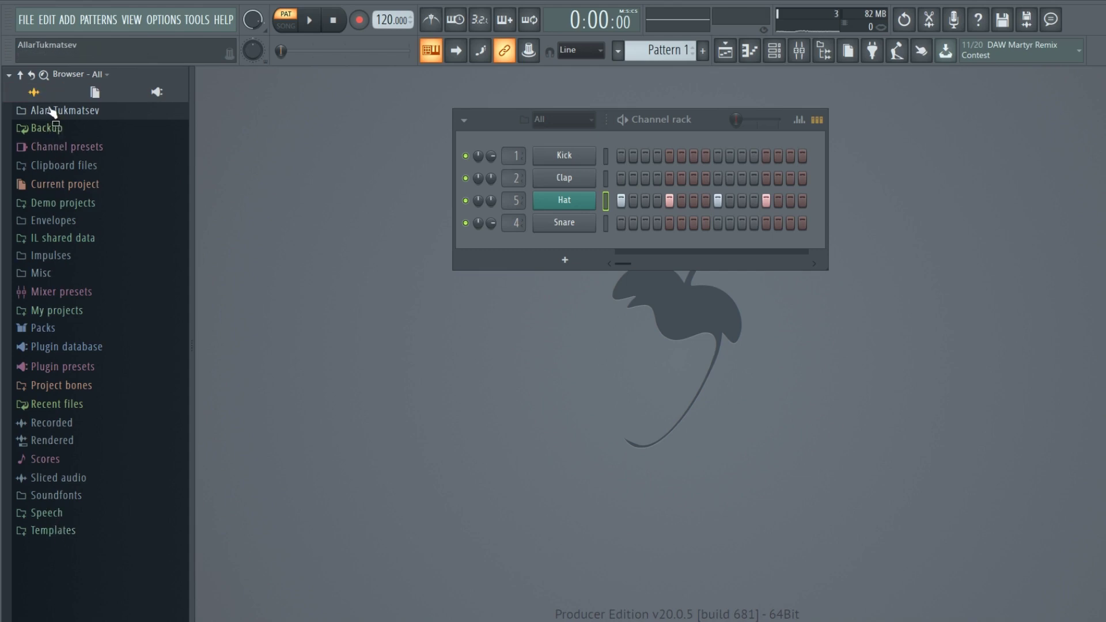
left_click(91, 111)
left_click(90, 113)
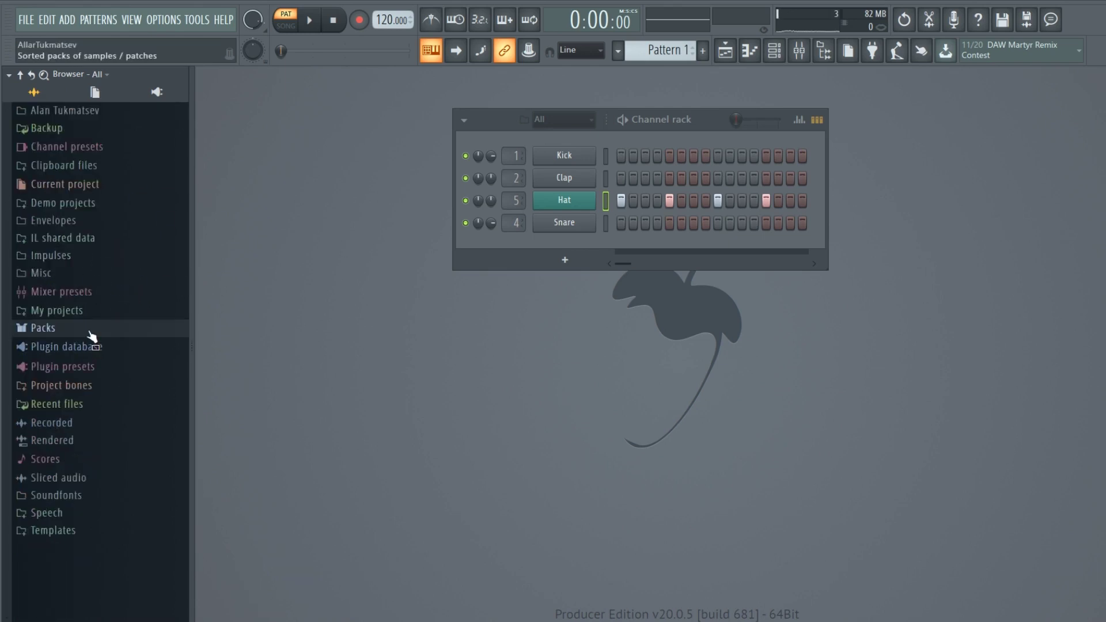
left_click(91, 329)
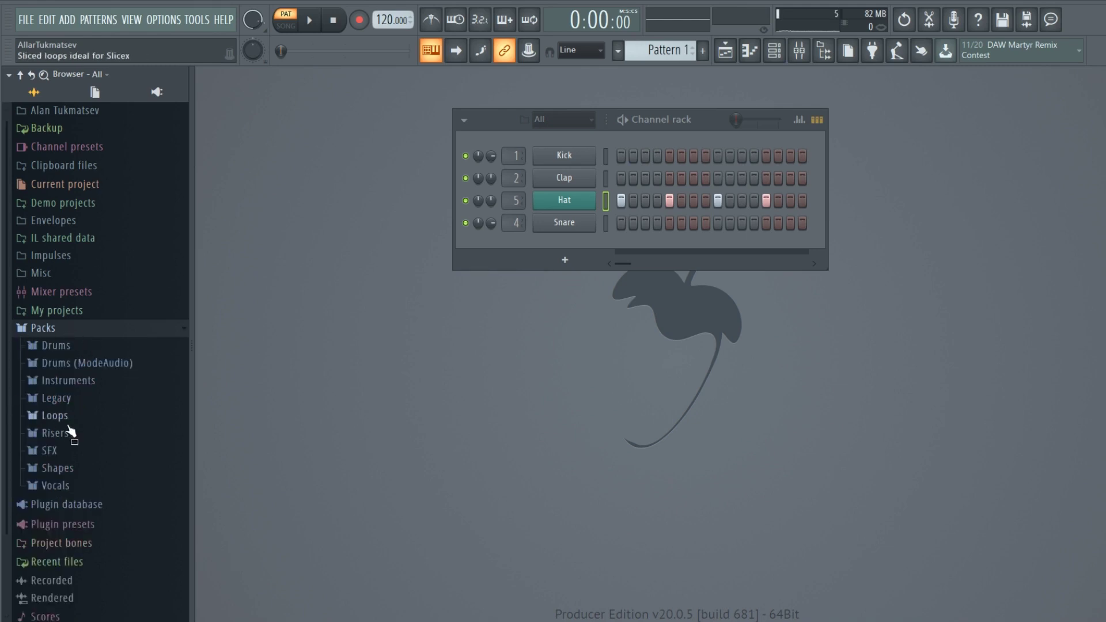
Open the Kicks folder of the Drums (ModeAudio) pack and audition attack kick samples, including Attack Kick 09
left_click(110, 364)
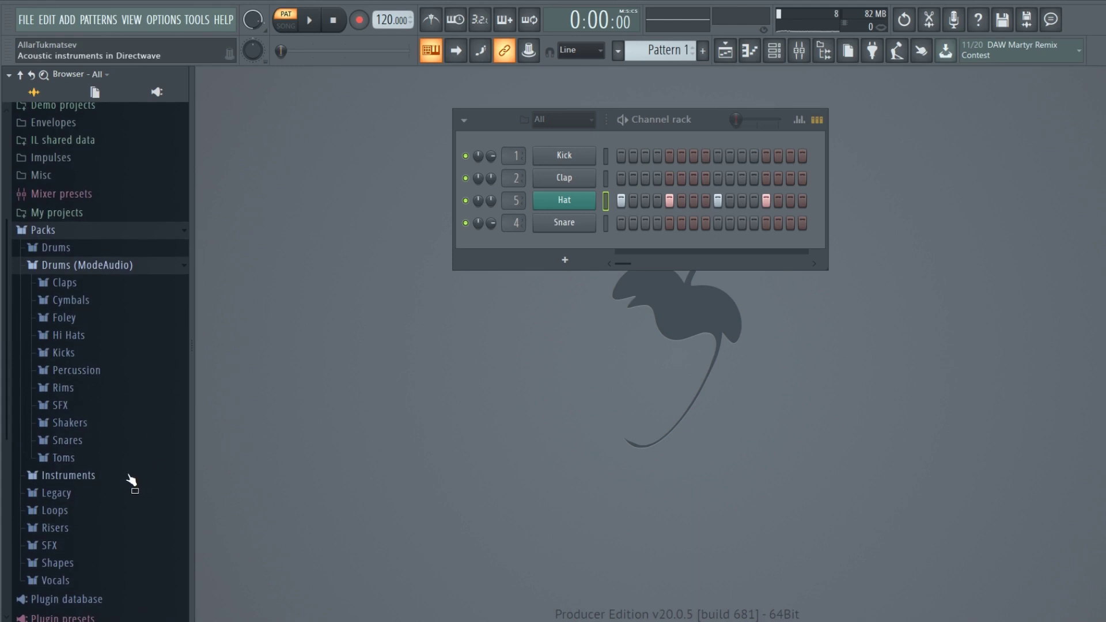
left_click(85, 354)
left_click(115, 370)
left_click(98, 405)
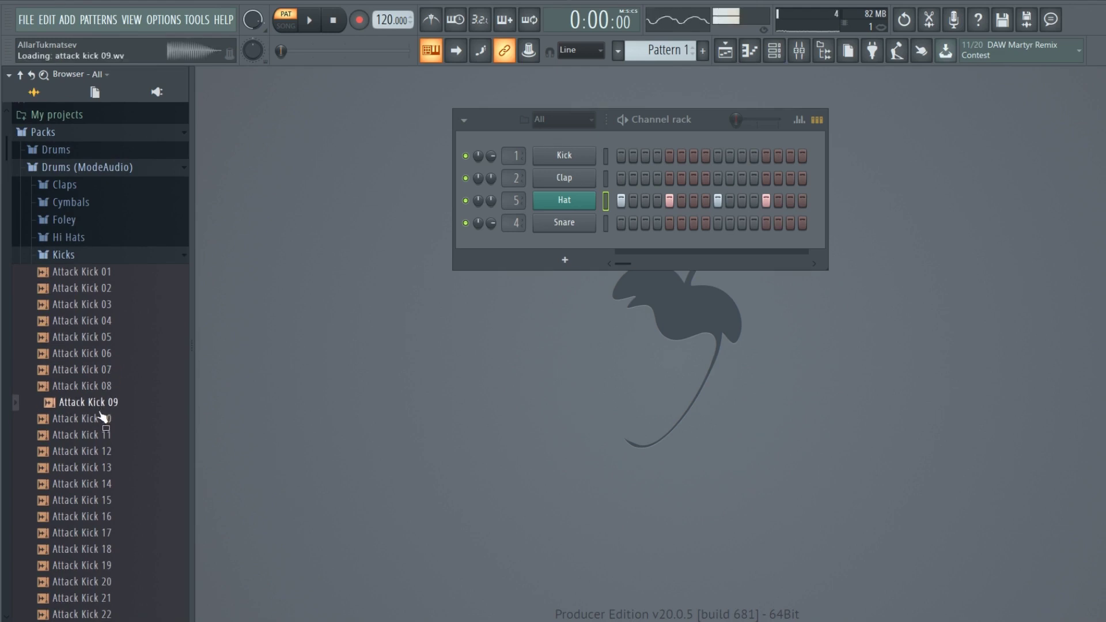
Load the Attack Kick 09 sample onto the Kick channel and audition it
left_click_drag(97, 410, 358, 224)
left_click_drag(137, 392, 356, 171)
left_click_drag(558, 158, 558, 159)
key("z")
key("z")
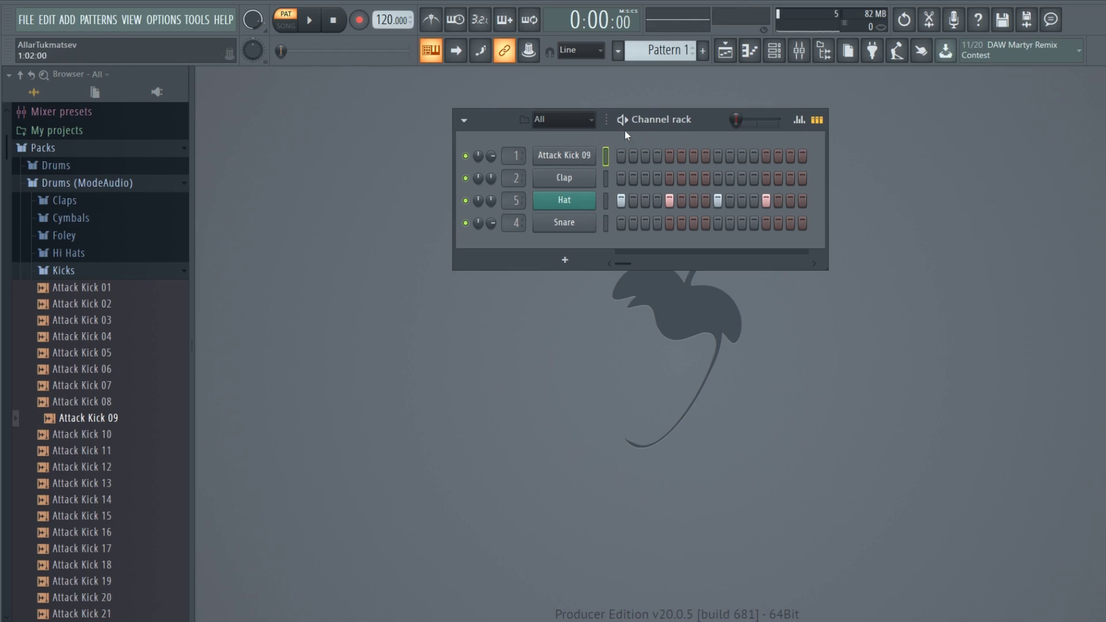
Audition Attack Kick 05 and Attack Kick 16 and load each in turn onto the first channel
left_click(127, 357)
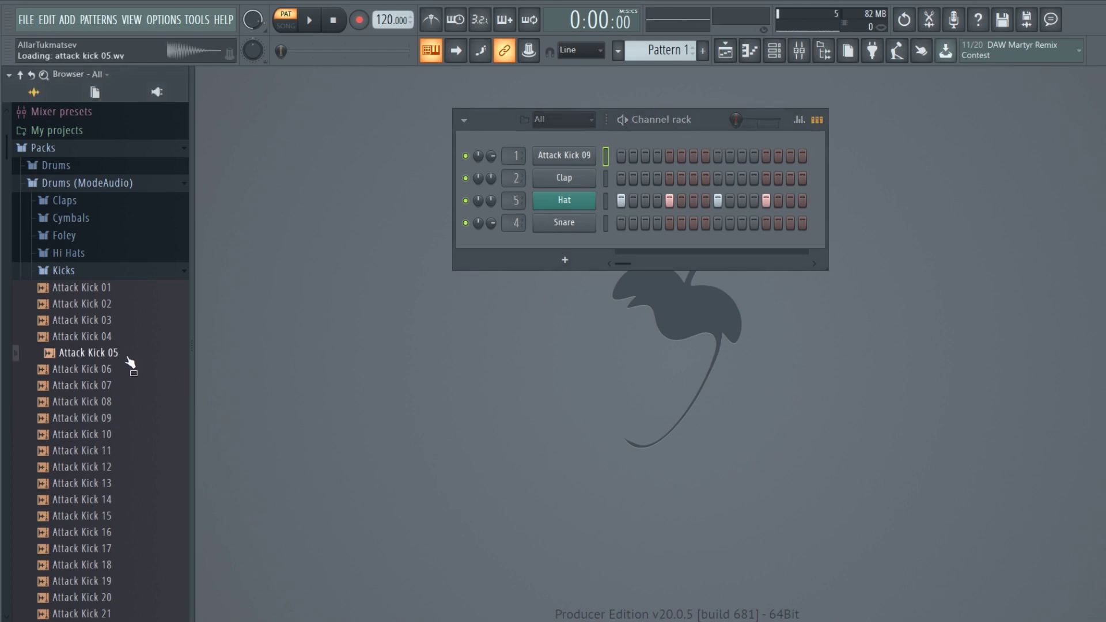
left_click_drag(131, 361, 603, 164)
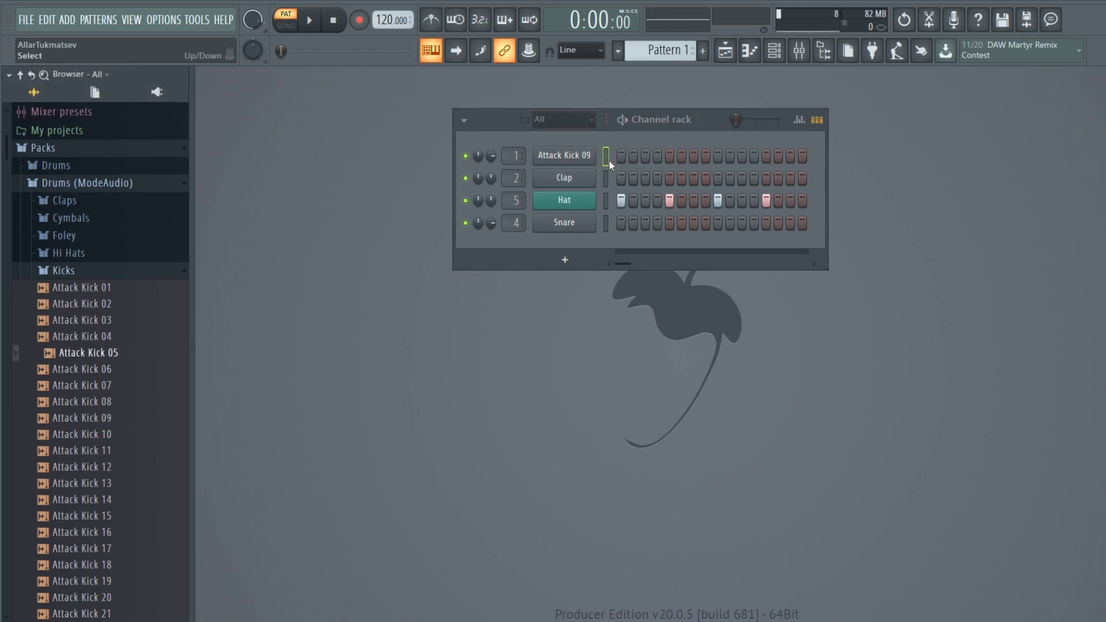
left_click(128, 354)
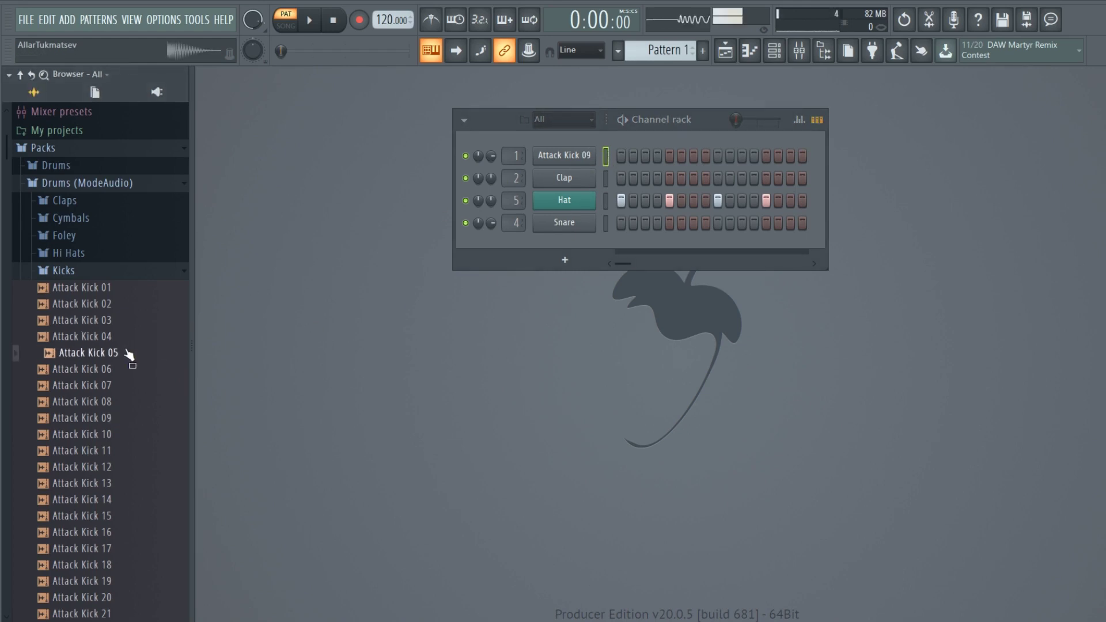
left_click(129, 354)
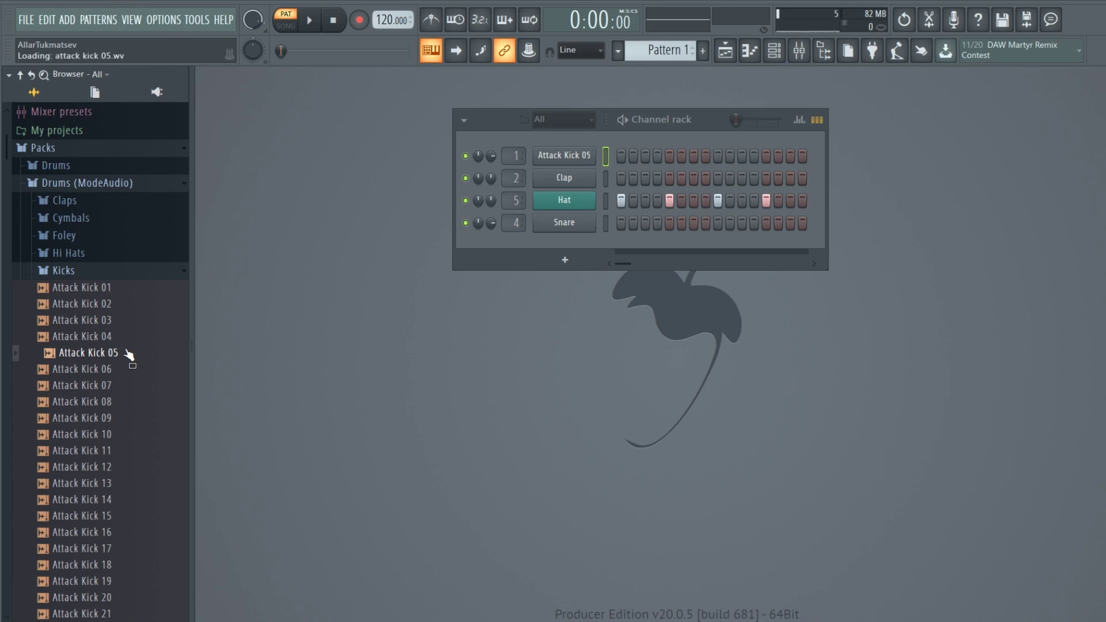
left_click(118, 537)
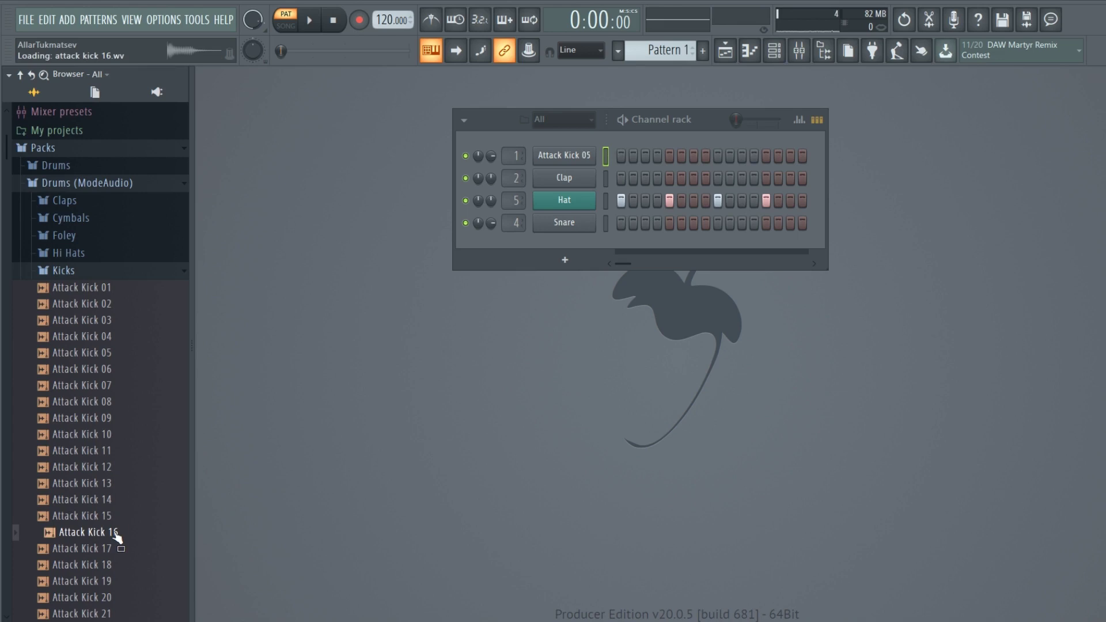
left_click_drag(115, 537, 606, 161)
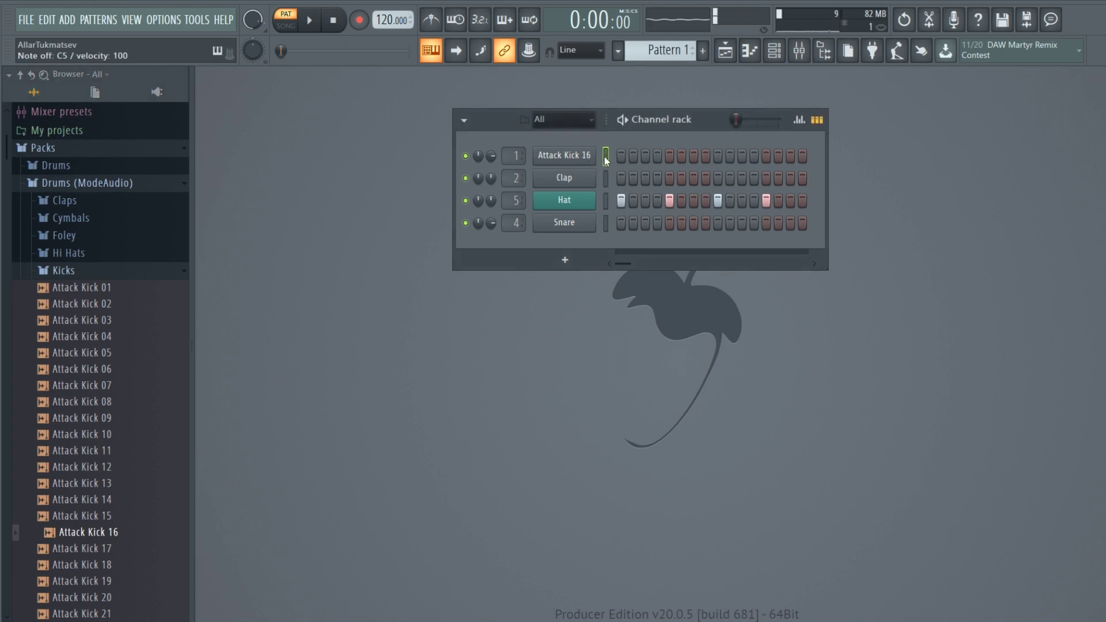
Open the Claps folder of the same pack and load Attack Clap 16 onto the Clap channel
left_click(95, 206)
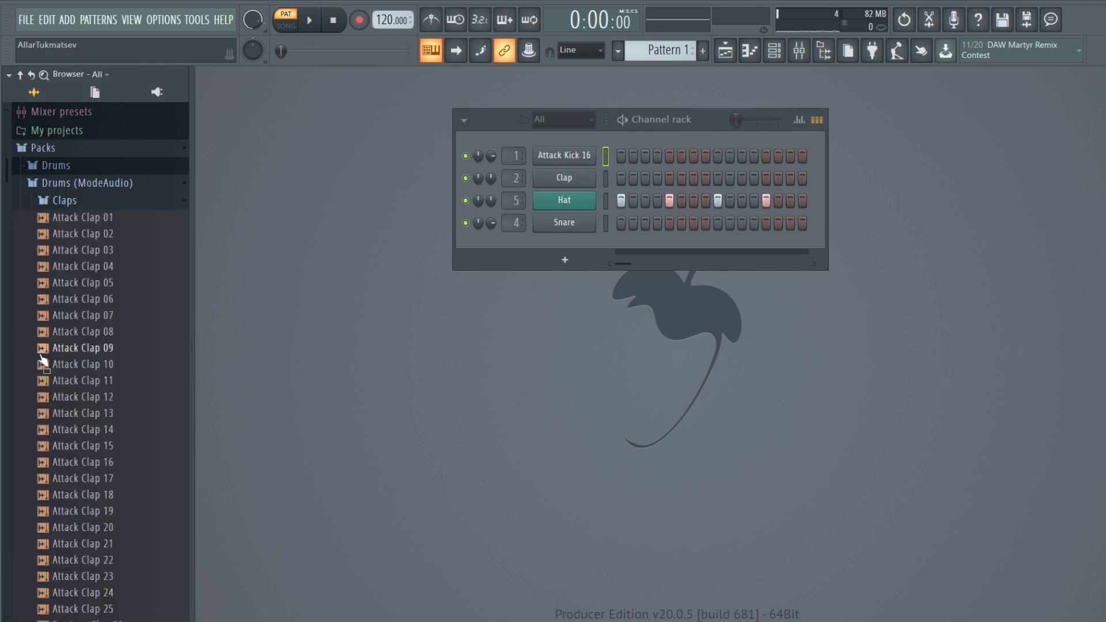
scroll(58, 368, "down", 5)
scroll(75, 368, "up", 4)
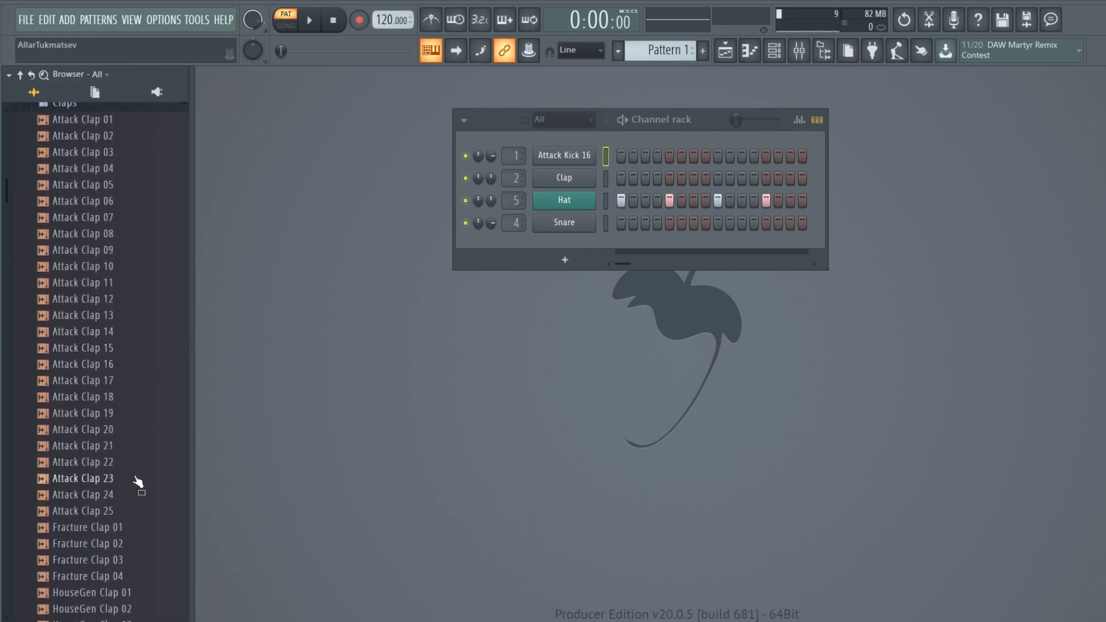
left_click_drag(91, 365, 564, 177)
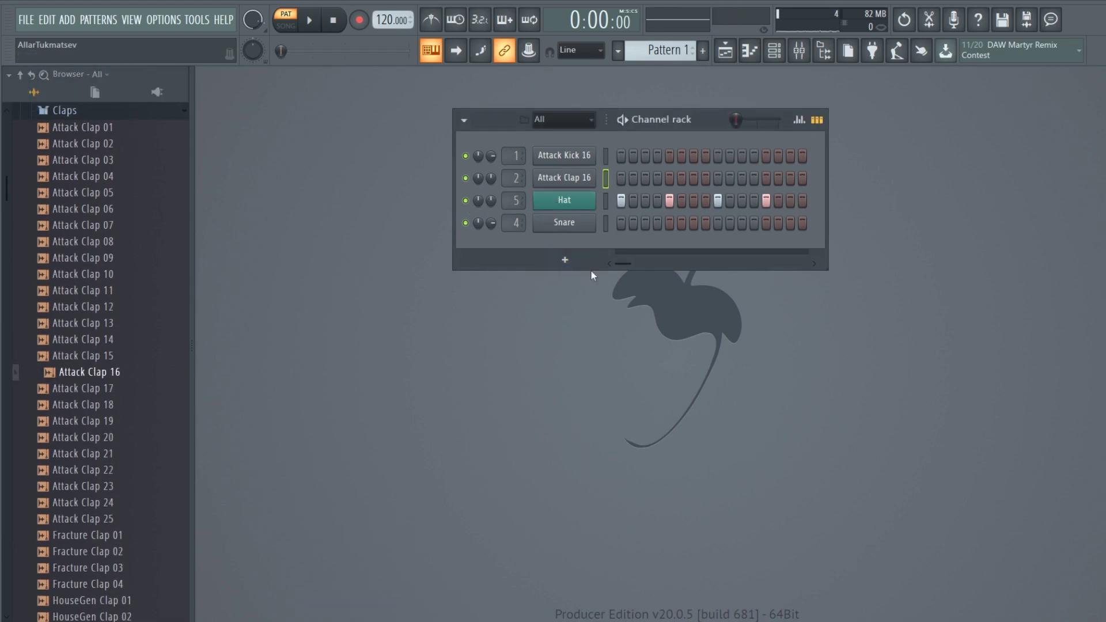
In Pattern 3, place kicks on steps 1, 5, 9 and 13 and claps on steps 5 and 13, and play the beat
scroll(663, 50, "down", 1)
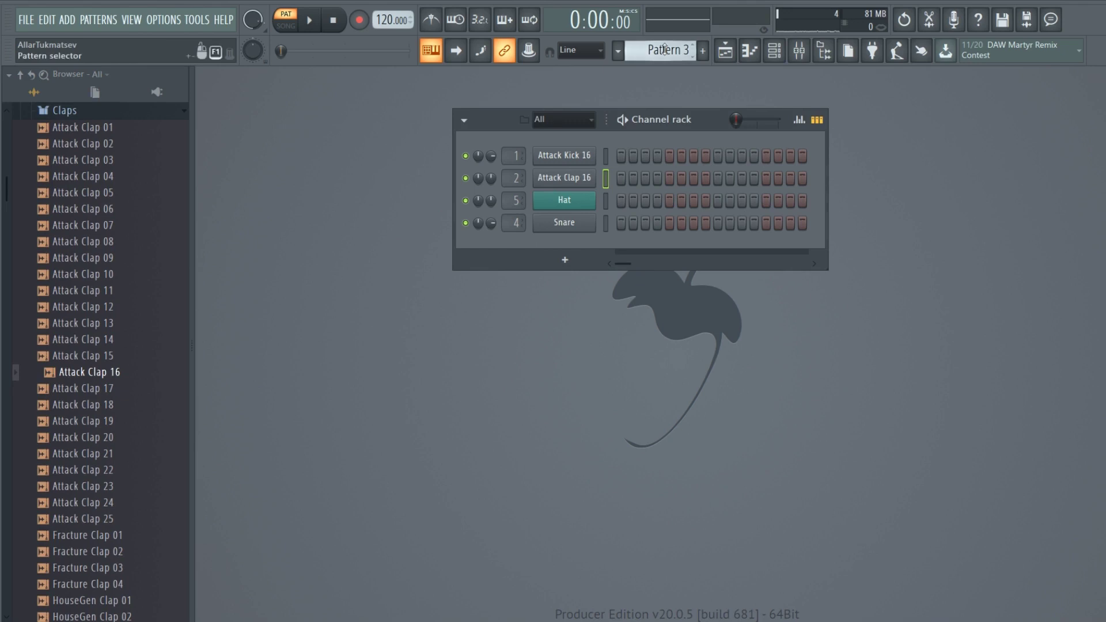
right_click(589, 160)
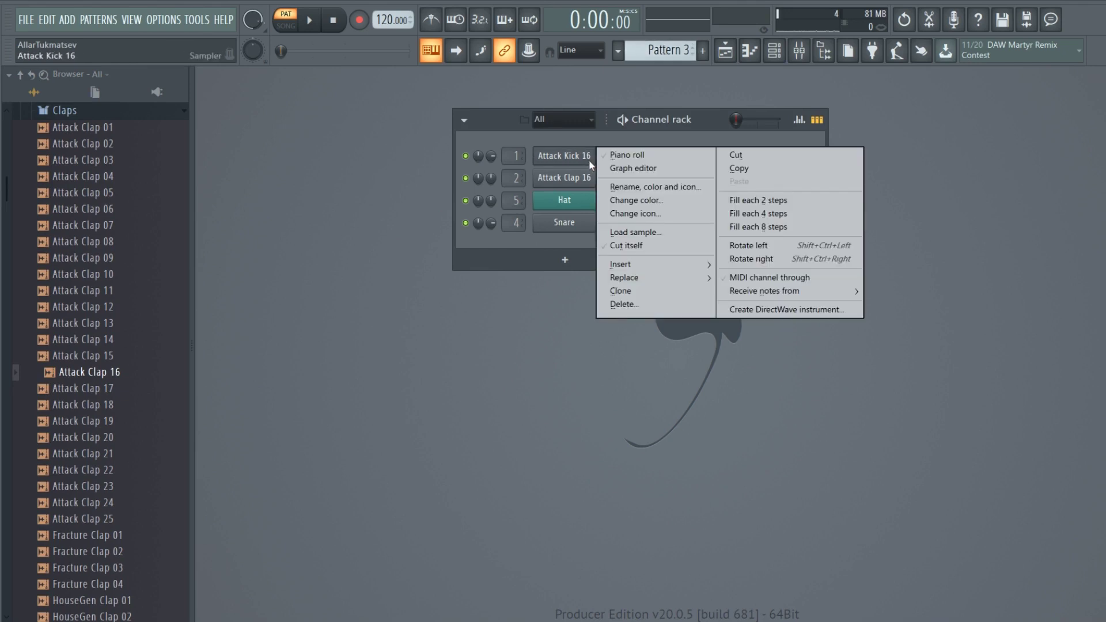
left_click(589, 145)
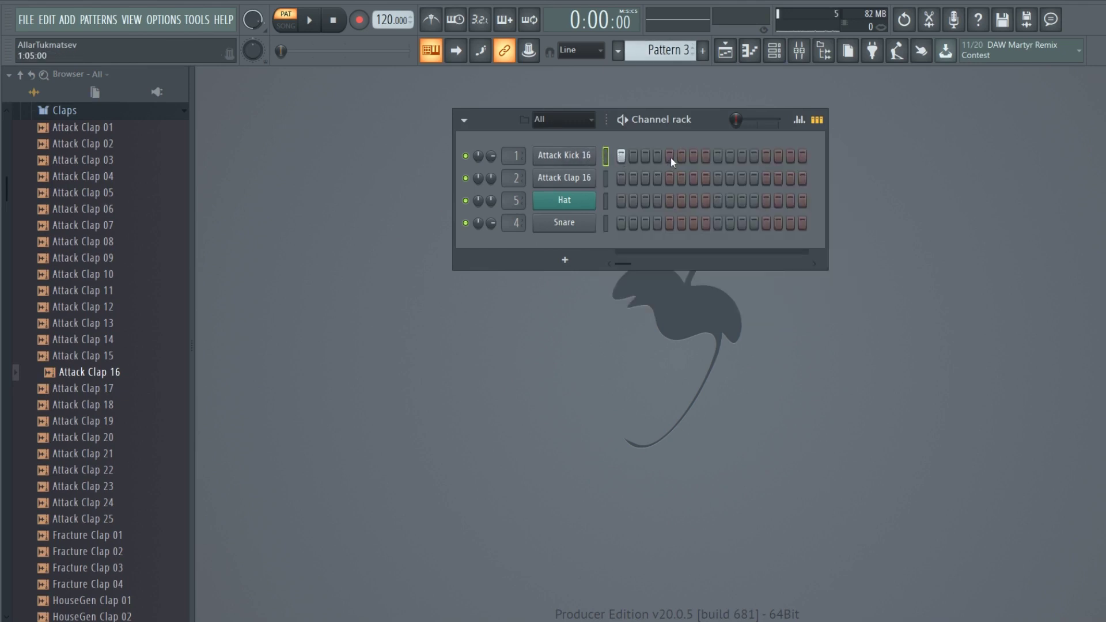
left_click(670, 180)
left_click(766, 180)
key("space")
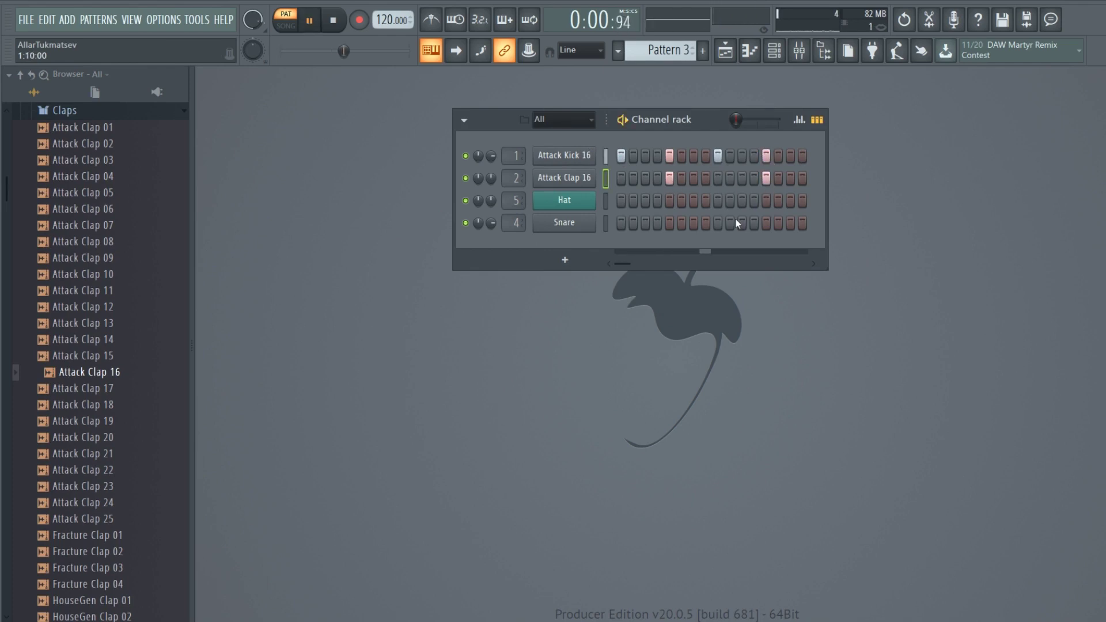
key("space")
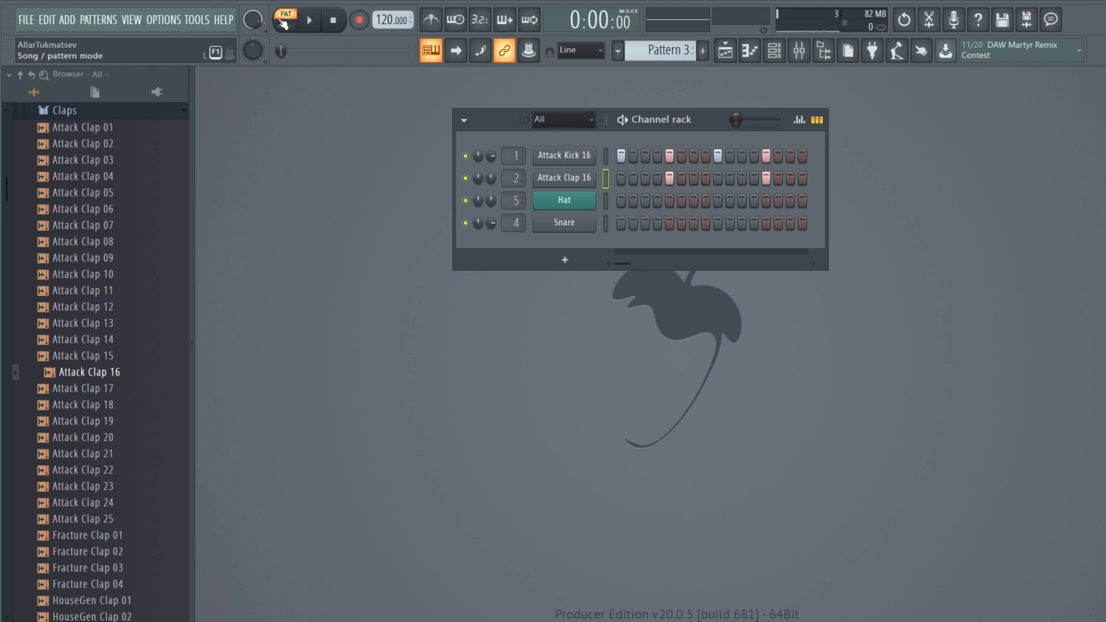
Show the playlist in song mode, place four consecutive Pattern 3 clips on Track 1 from bar 1, and play the arrangement
left_click_drag(707, 119, 596, 114)
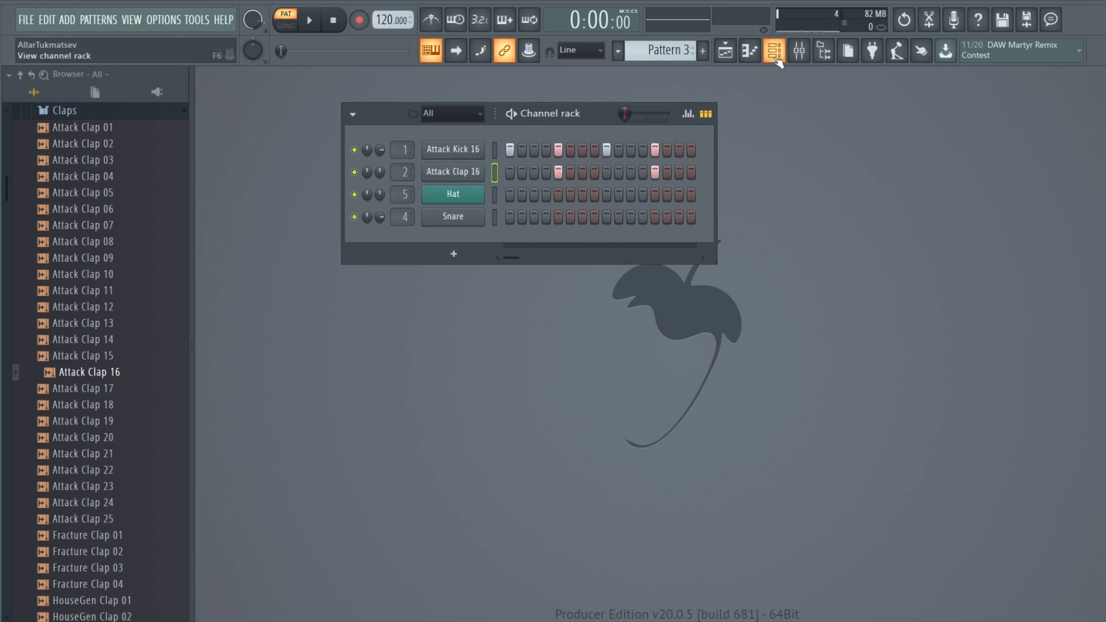
left_click(725, 51)
left_click(286, 26)
left_click(410, 150)
left_click_drag(410, 151, 524, 143)
left_click(311, 24)
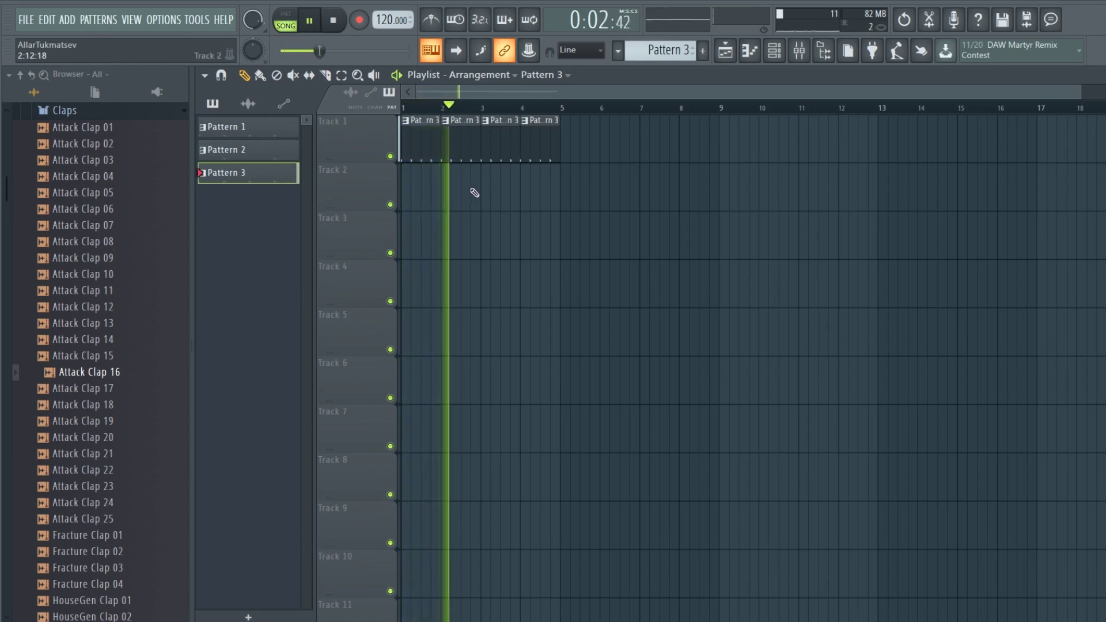
key("space")
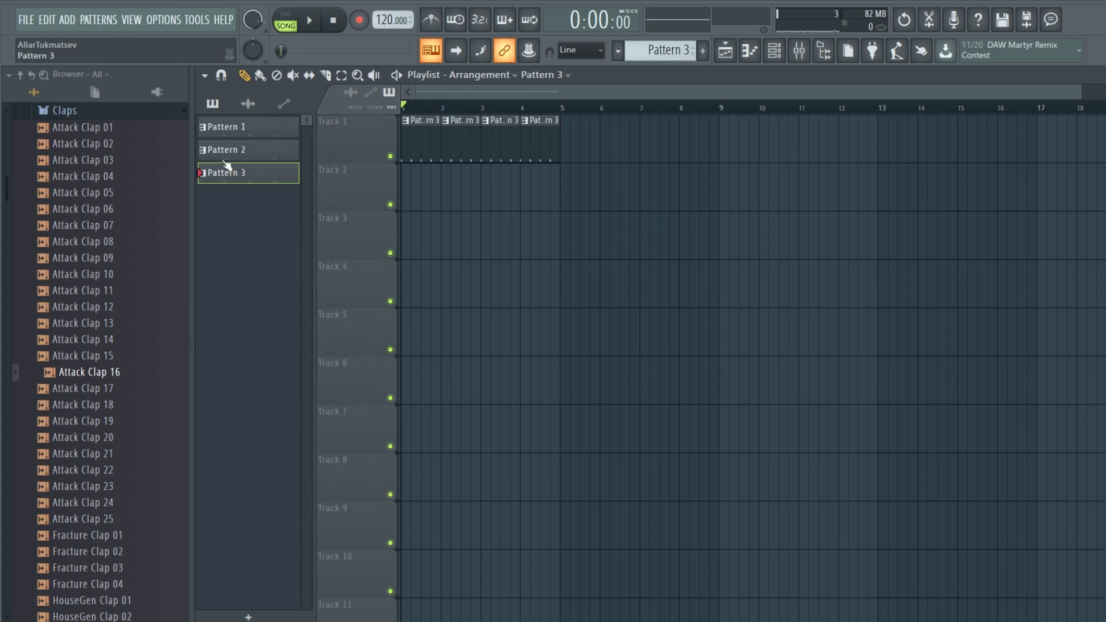
Clear the workspace with the Close all windows command, applying it twice
left_click(137, 22)
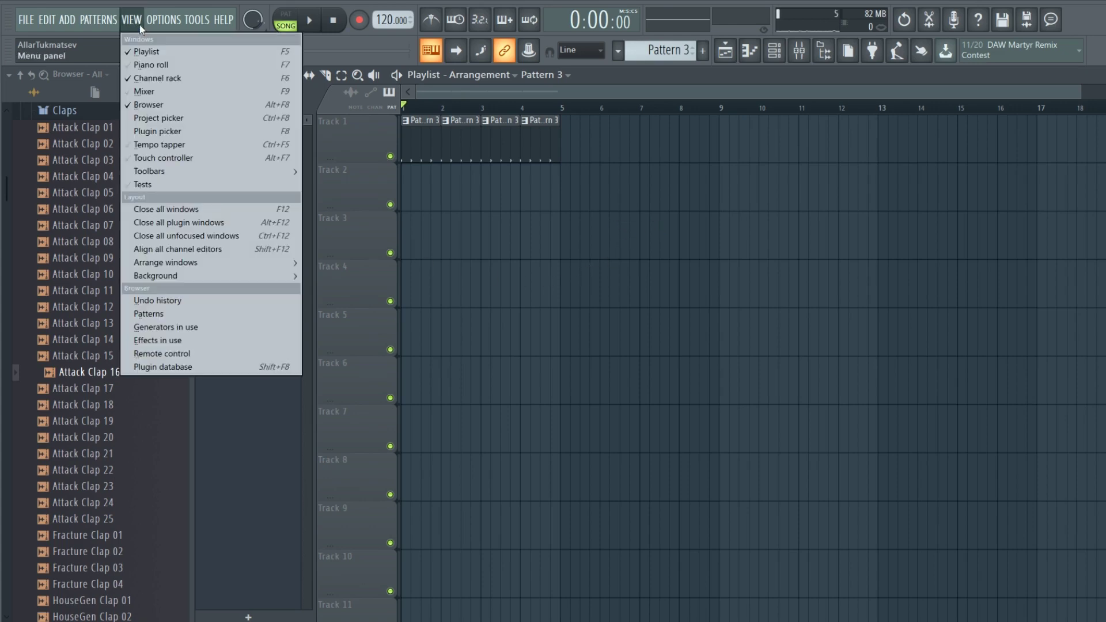
left_click(222, 212)
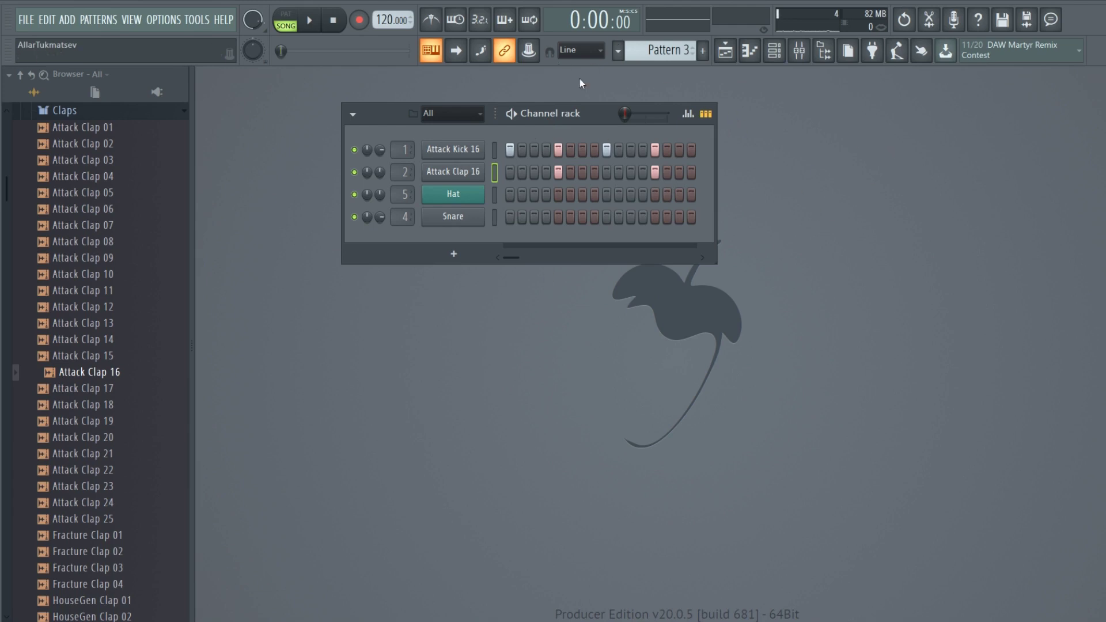
left_click(134, 19)
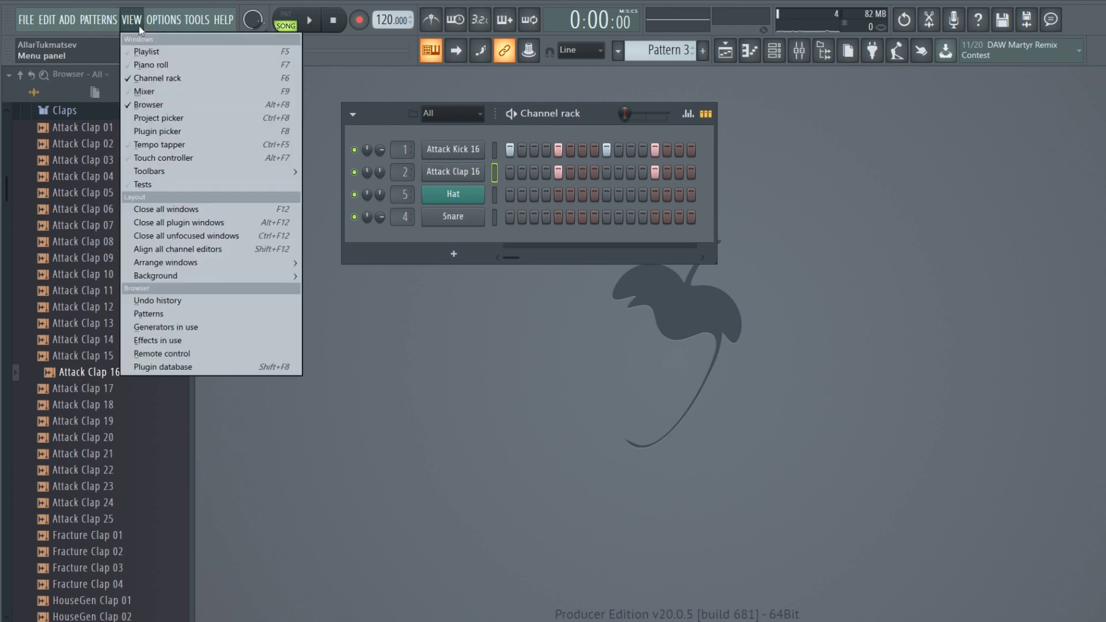
left_click(207, 210)
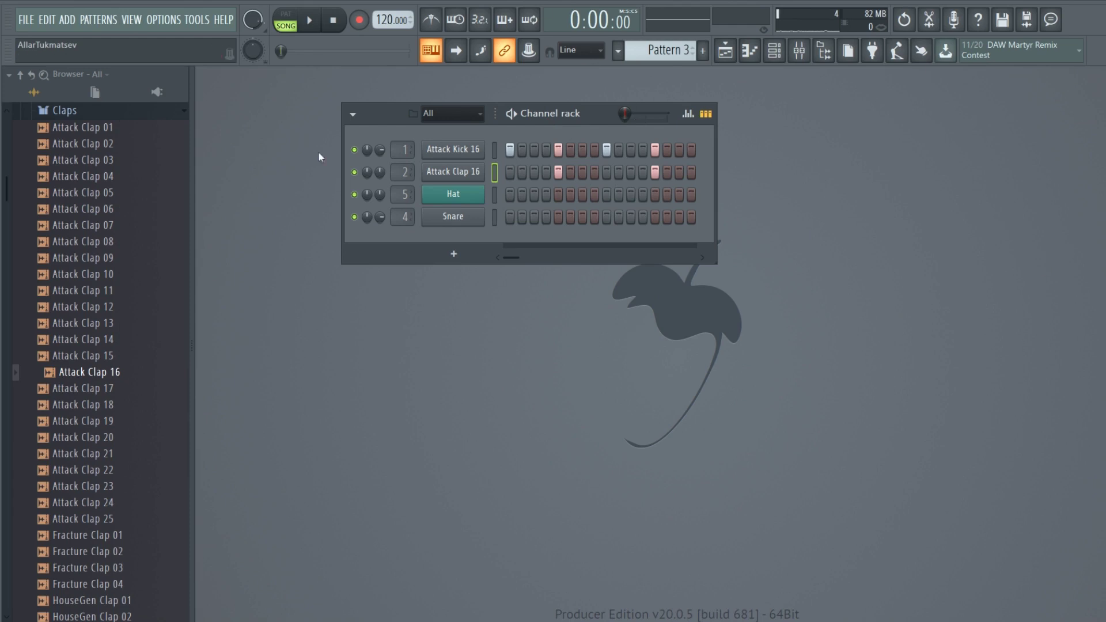